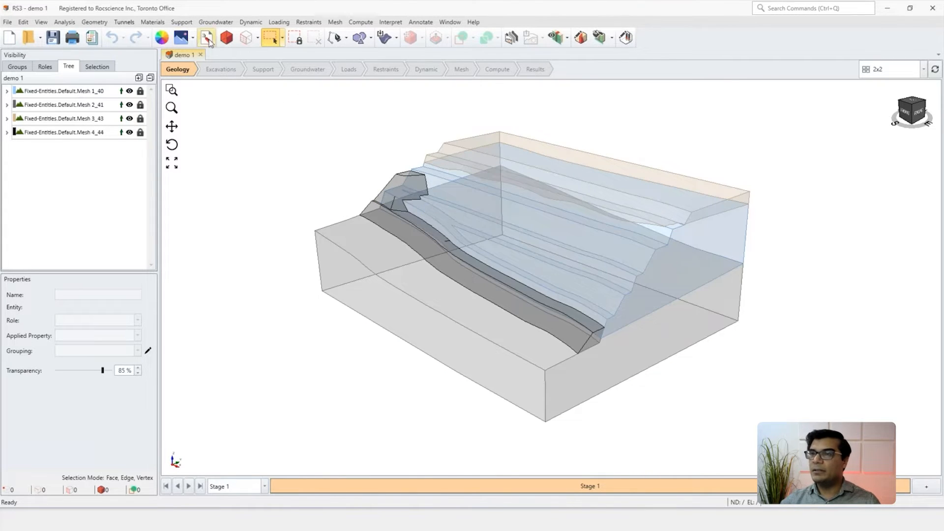
Step: Highlight the bedrock volume in the model and open the discrete fracture network definitions
click(102, 107)
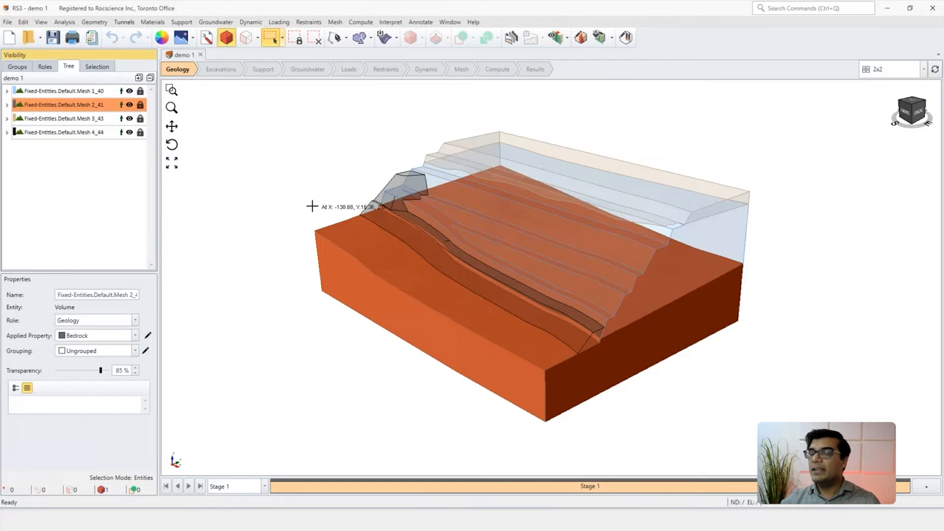
click(310, 206)
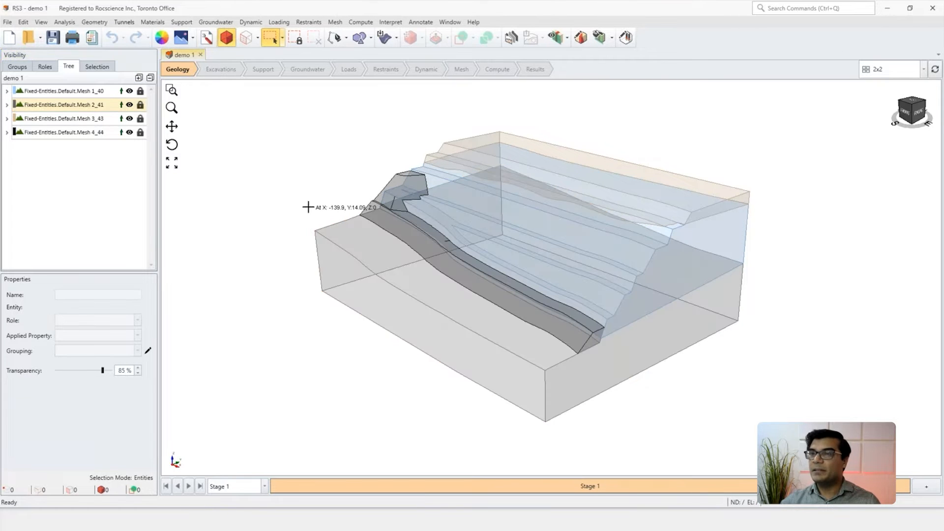
click(152, 23)
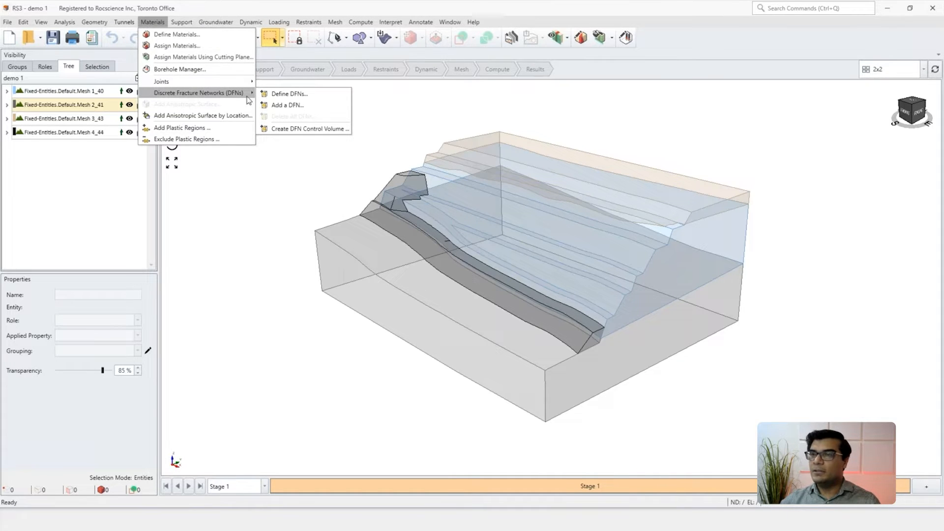
click(284, 95)
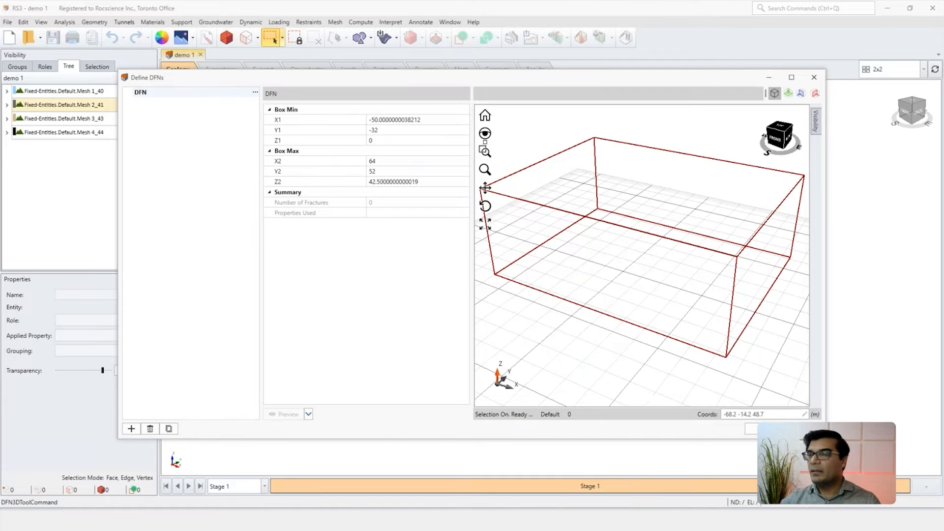
drag(486, 87, 370, 125)
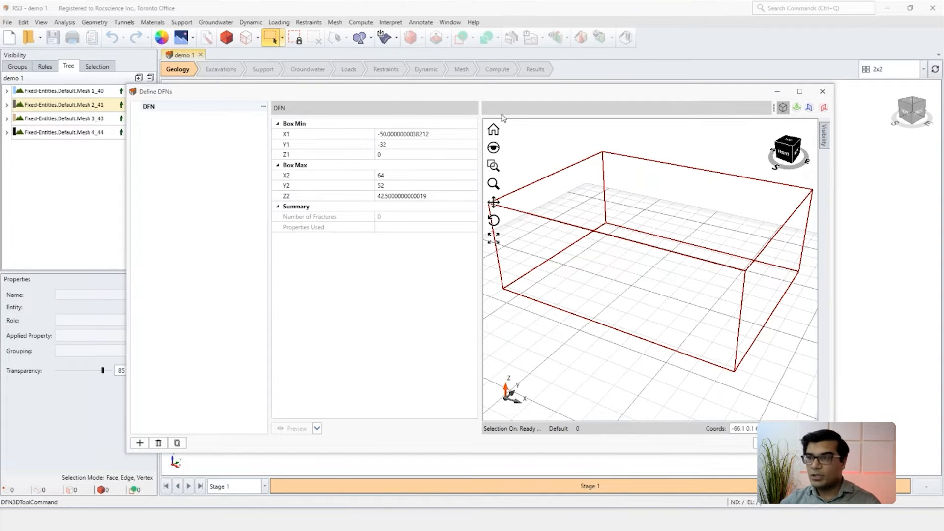
drag(500, 93, 459, 267)
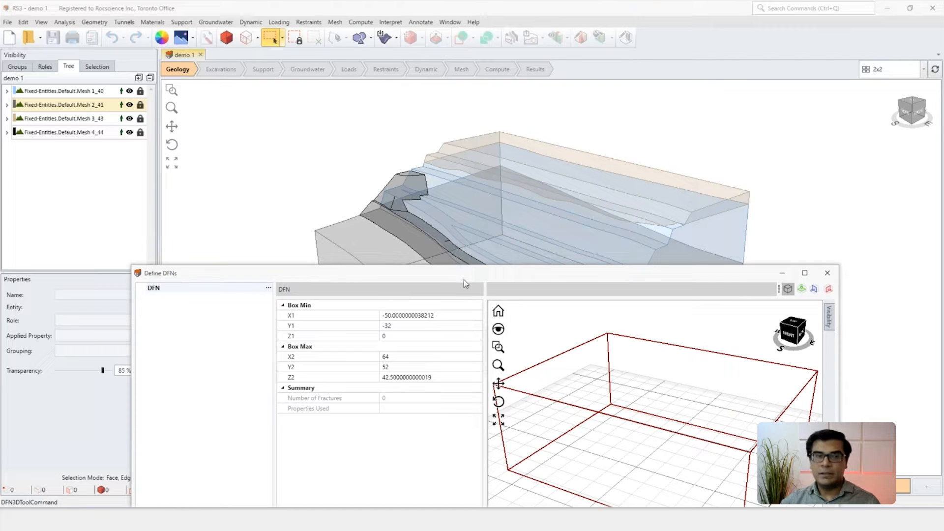
drag(492, 275, 499, 72)
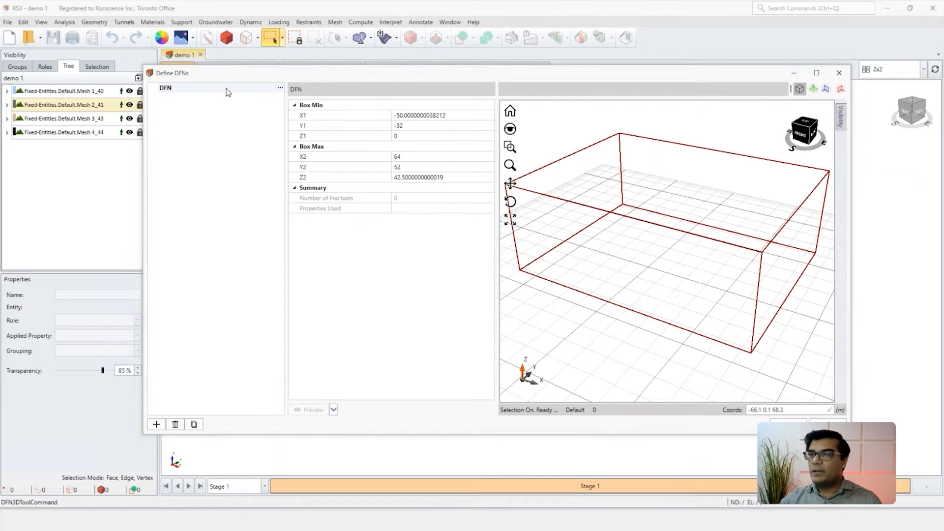
Step: Rename the default fracture network as "Simplae DFN"
double_click(175, 91)
double_click(168, 88)
text(Simplae)
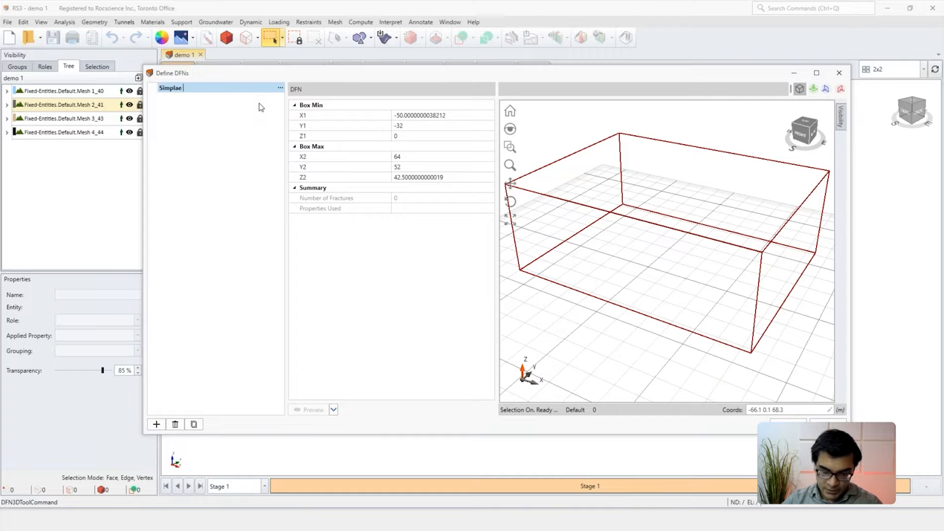
Step: Add a parallel fracture set to the renamed network and inspect its preview
click(280, 90)
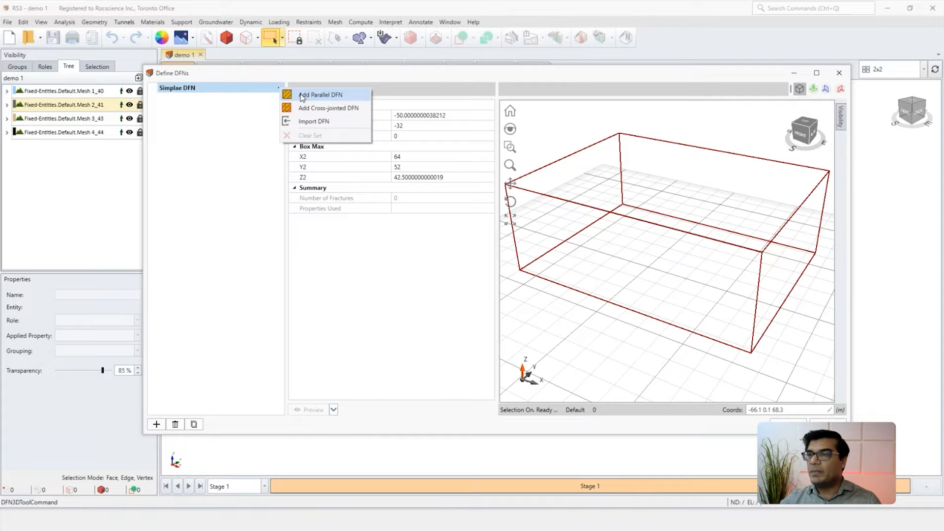
click(302, 96)
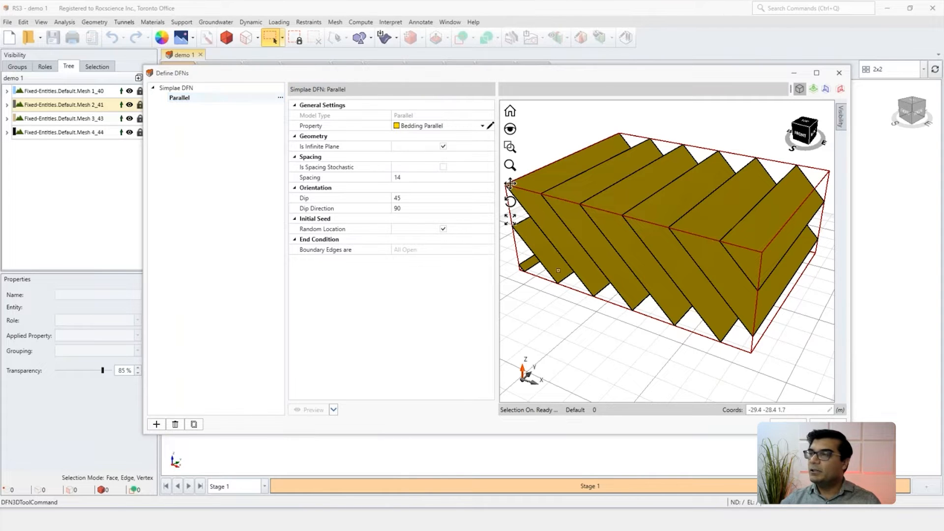
scroll(687, 271, down, 1)
middle_drag(684, 271, 669, 257)
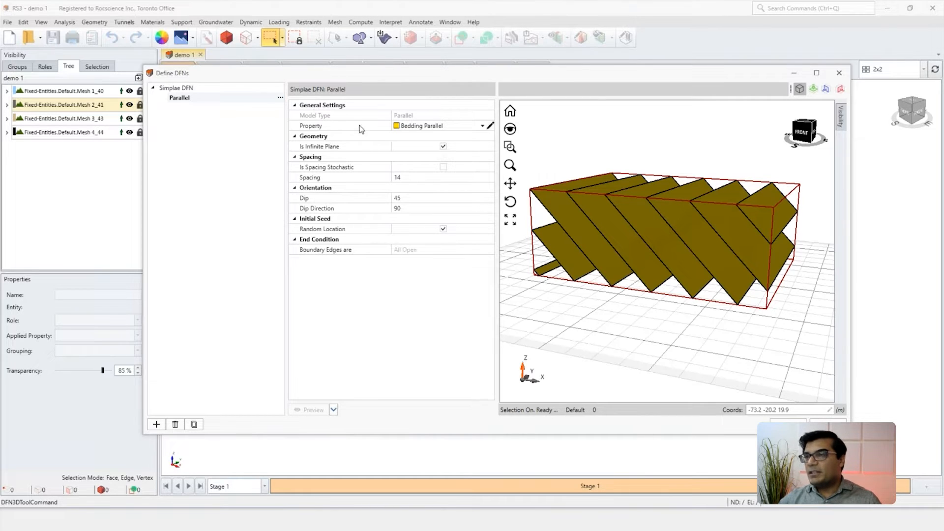
Step: Try adding new joint properties to the list available for the parallel fracture set
click(482, 126)
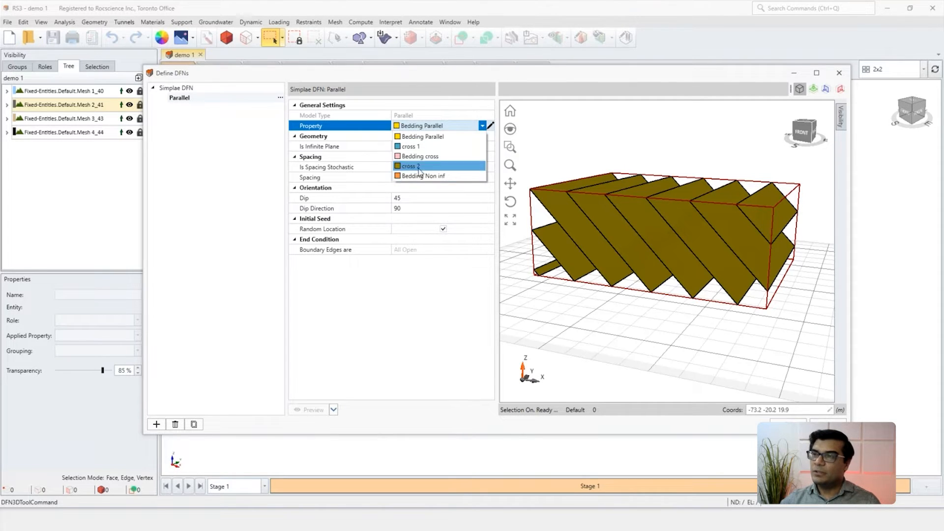
click(491, 127)
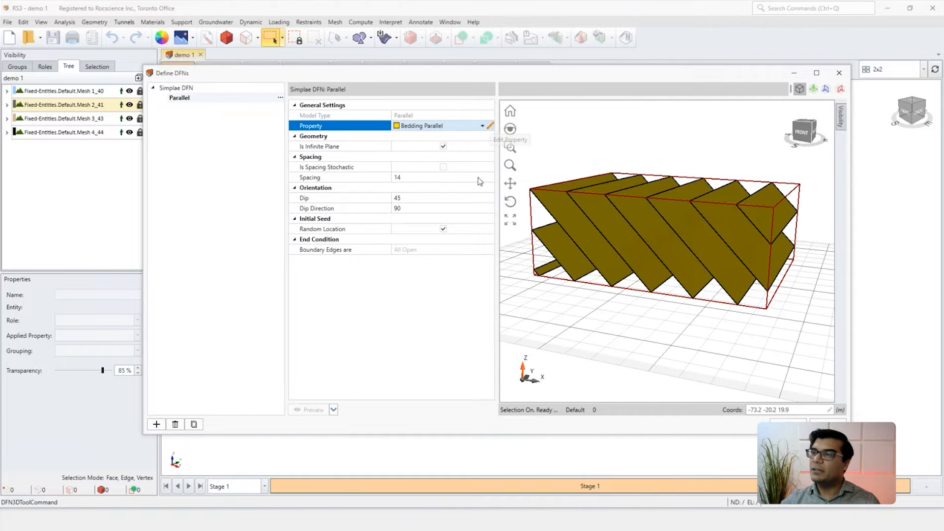
click(491, 126)
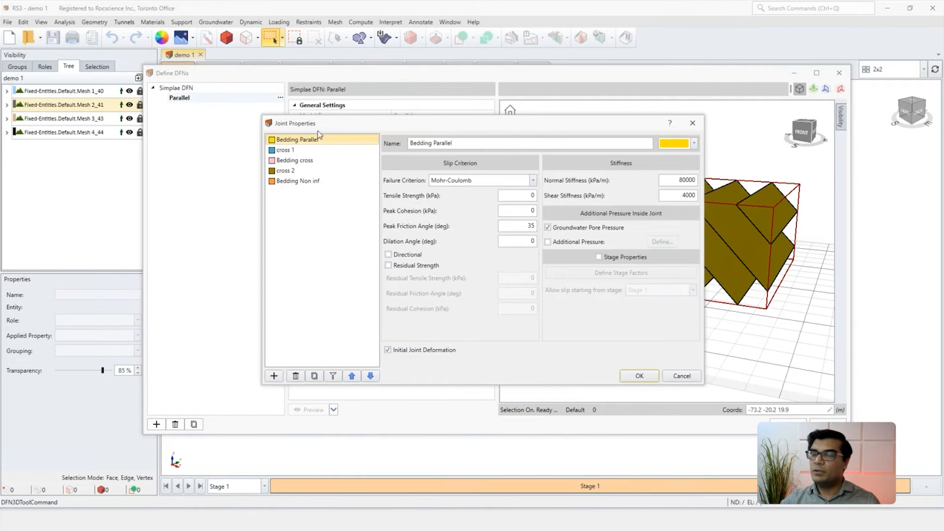
click(274, 375)
click(274, 376)
click(273, 375)
click(273, 376)
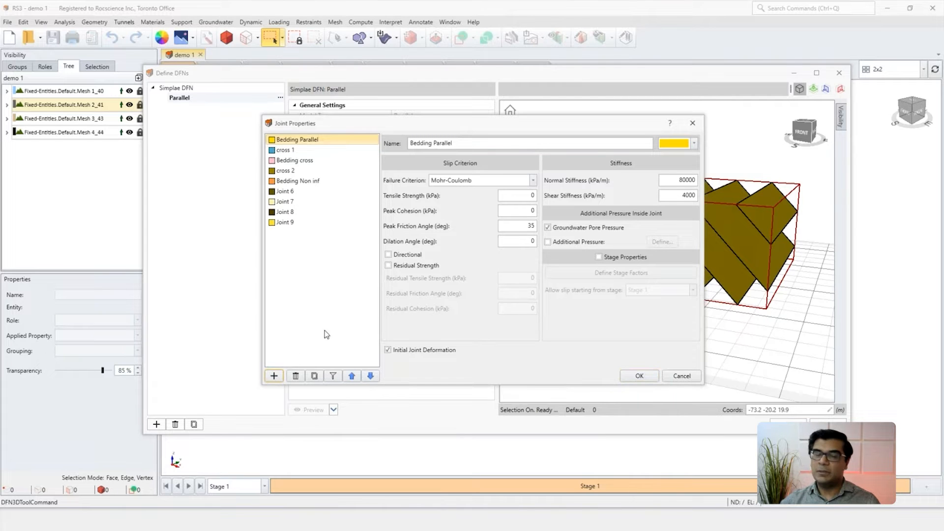
click(682, 377)
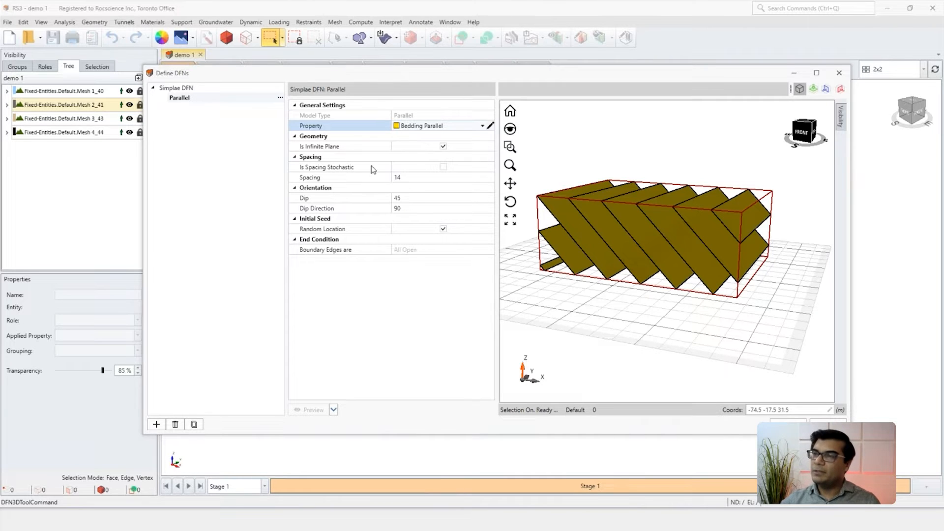
Step: Set the parallel fracture set's spacing to 1.5 and preview the resulting fractures
click(411, 178)
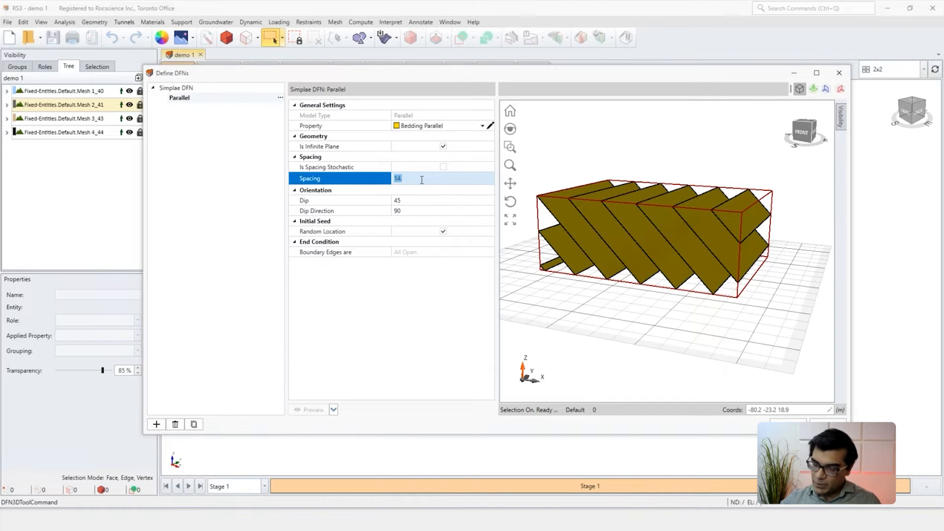
text(1.5)
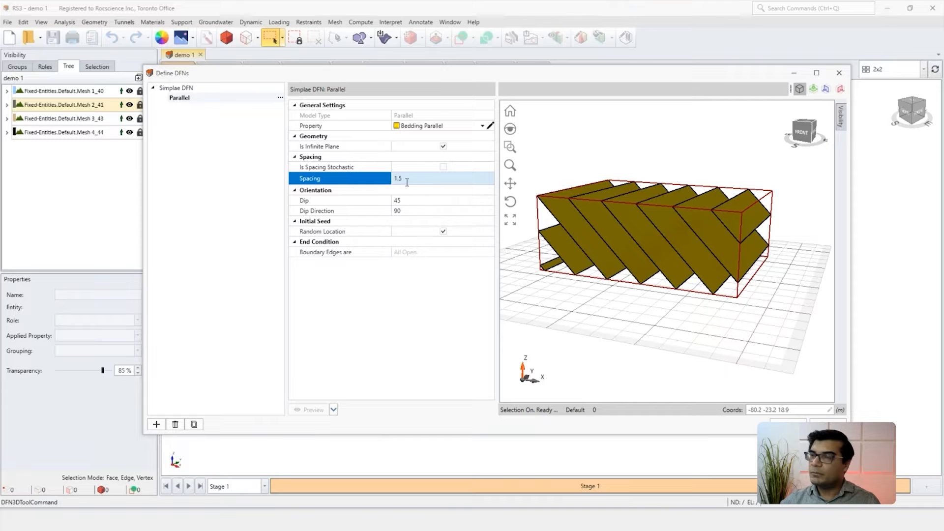
click(438, 302)
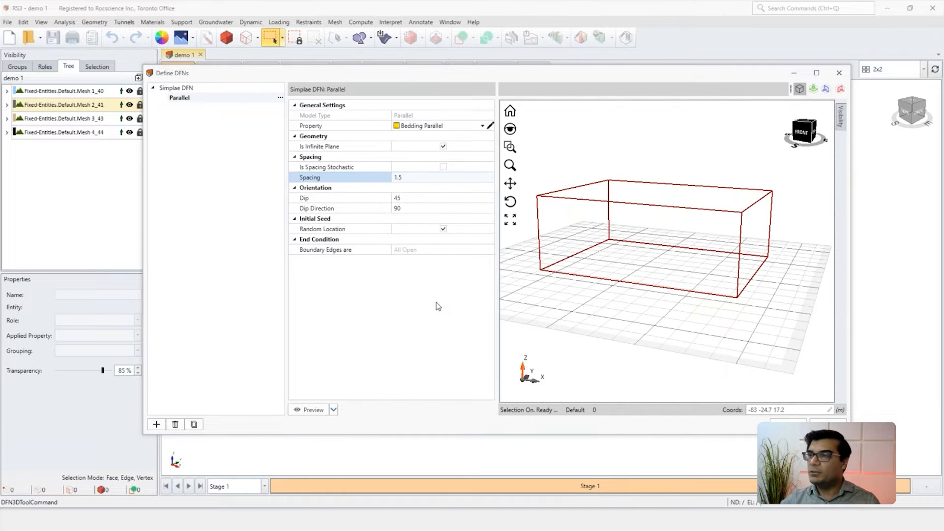
click(436, 302)
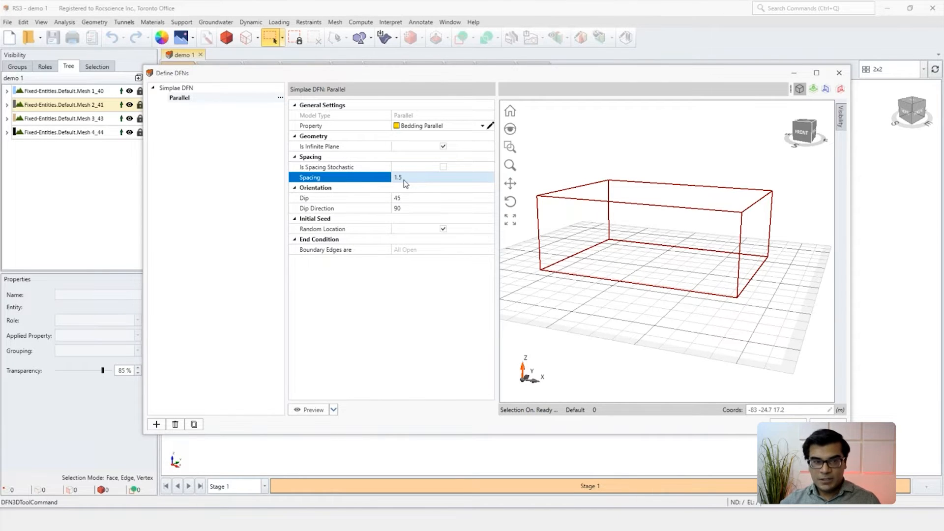
scroll(596, 248, down, 2)
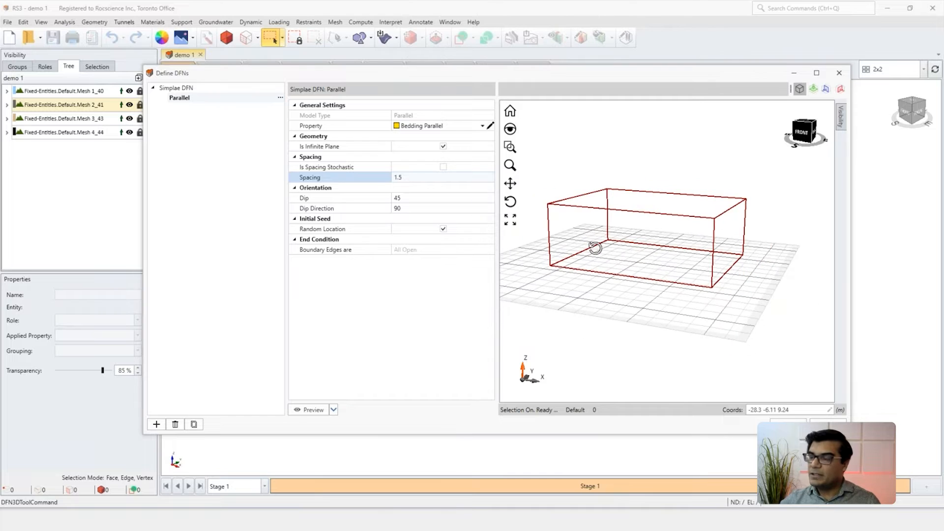
middle_drag(595, 248, 592, 248)
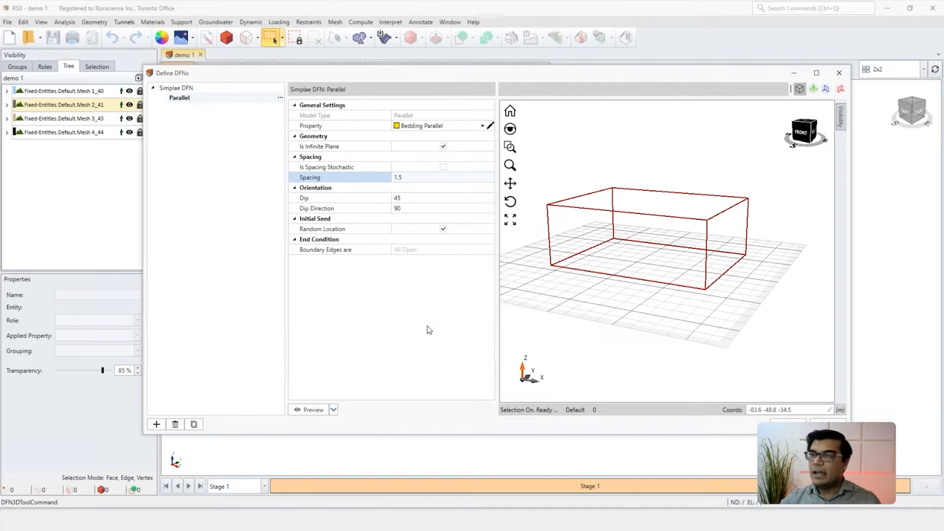
click(308, 411)
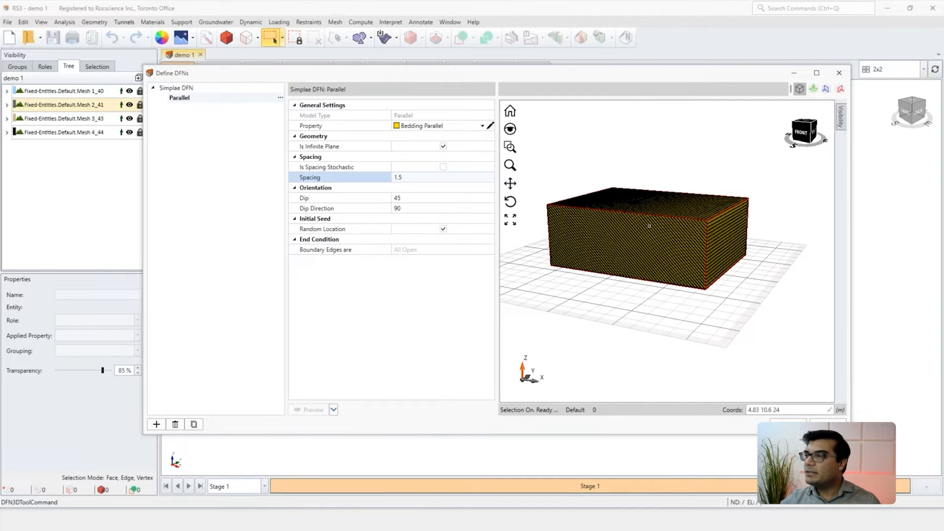
scroll(667, 227, up, 3)
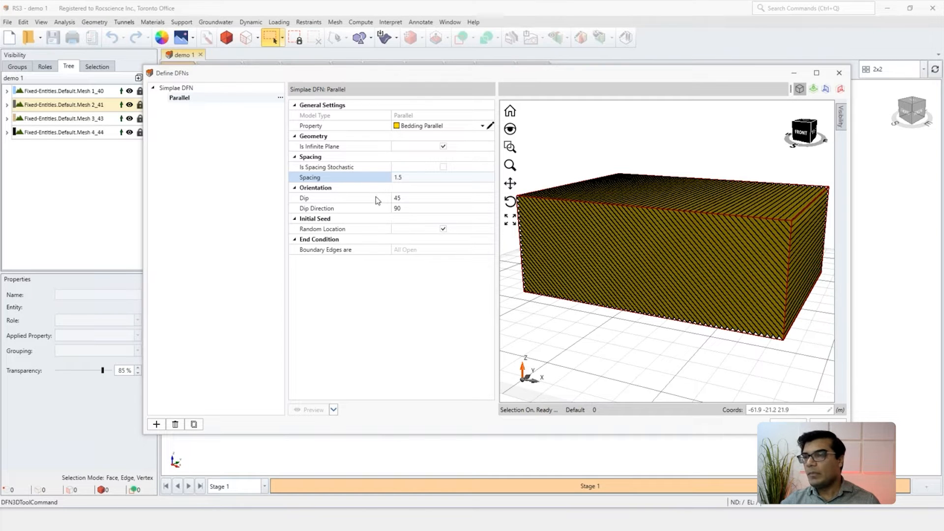
Step: Set the parallel set's orientation to dip 60 and dip direction 220, and preview it
click(406, 199)
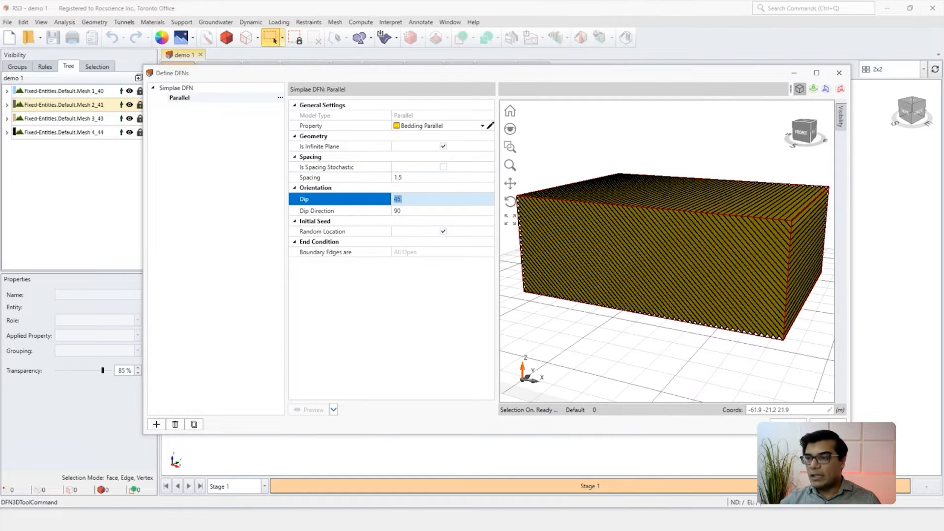
click(408, 213)
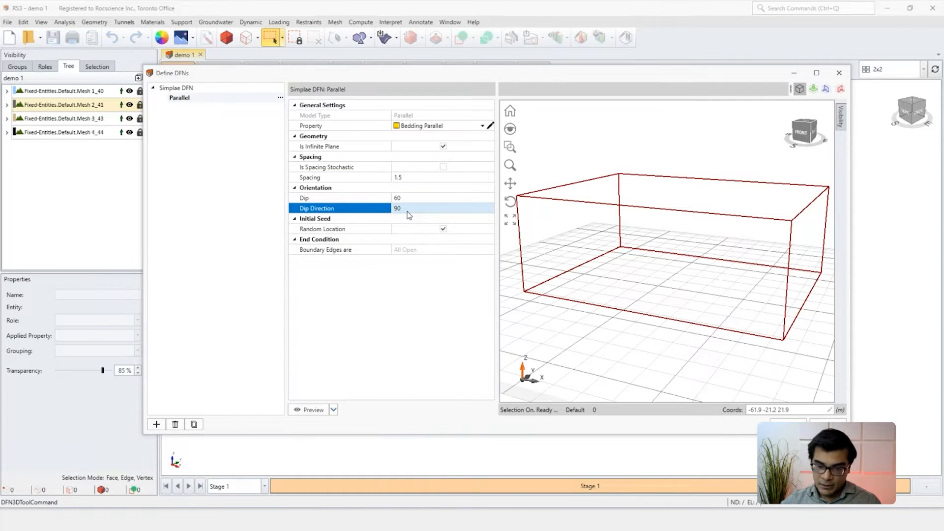
text(220)
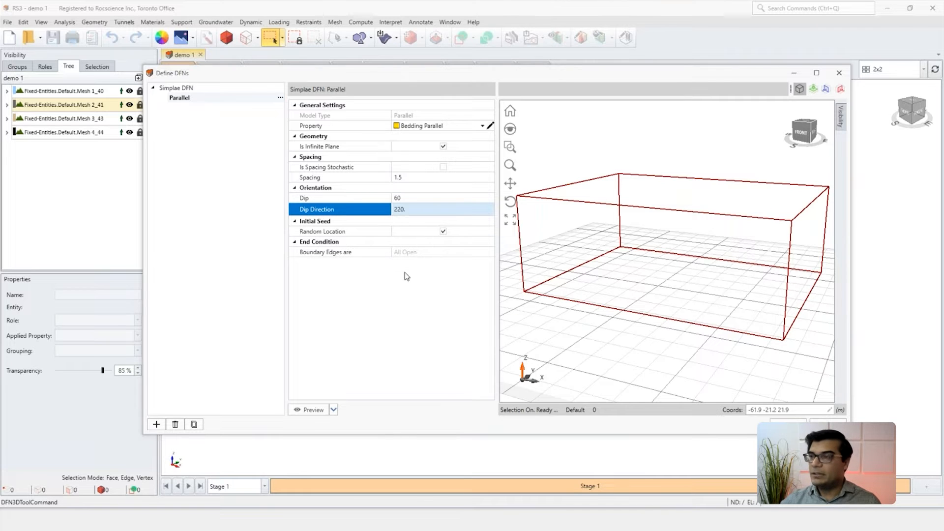
key(Return)
click(320, 412)
scroll(644, 250, down, 1)
middle_drag(647, 251, 596, 250)
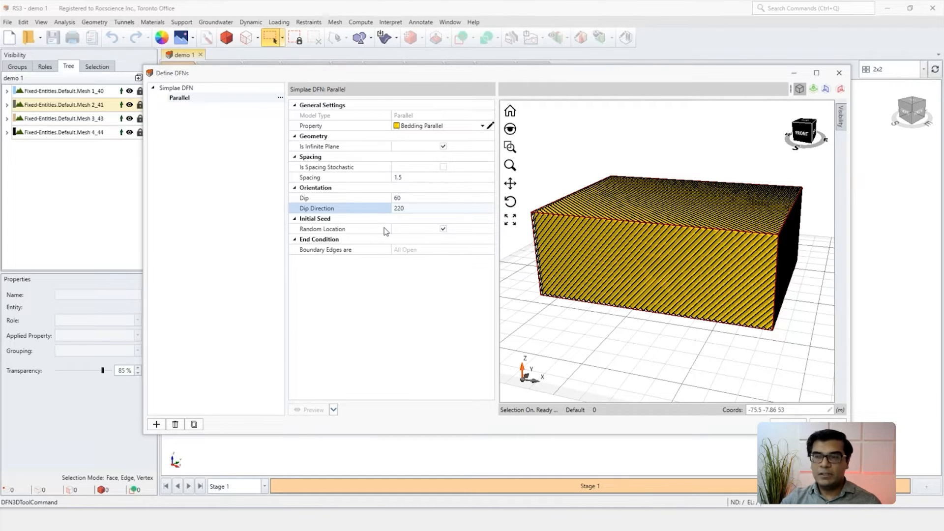
Step: Turn off the random seed location, set the initial seed to X -50, Y 0, Z 1, and preview the fractures
click(443, 230)
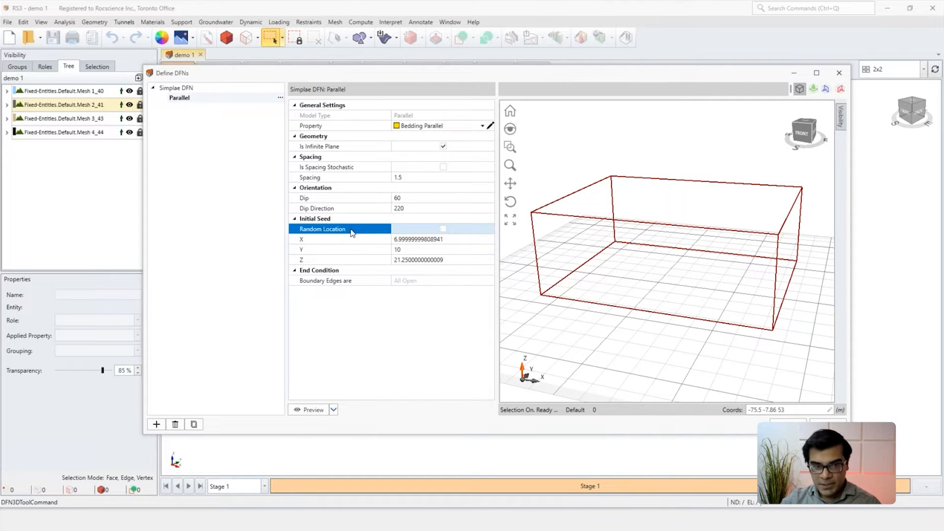
click(401, 240)
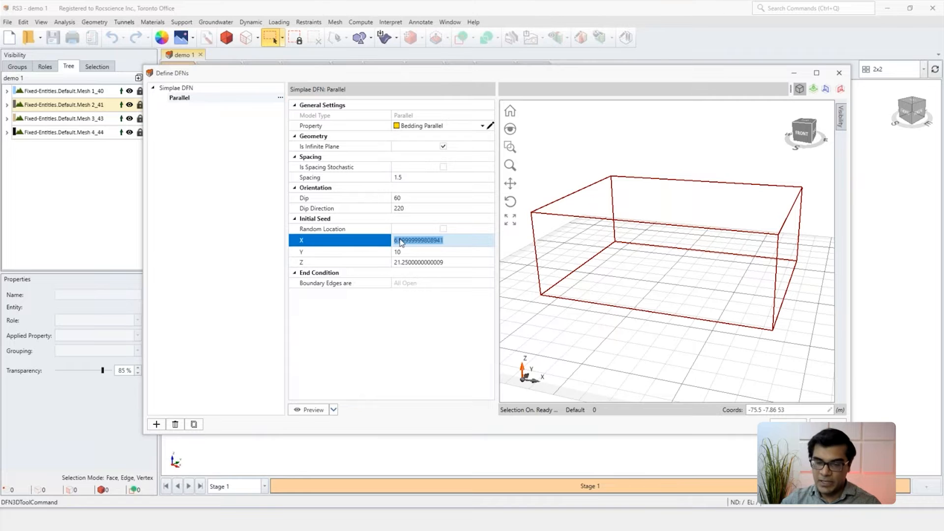
text(-50)
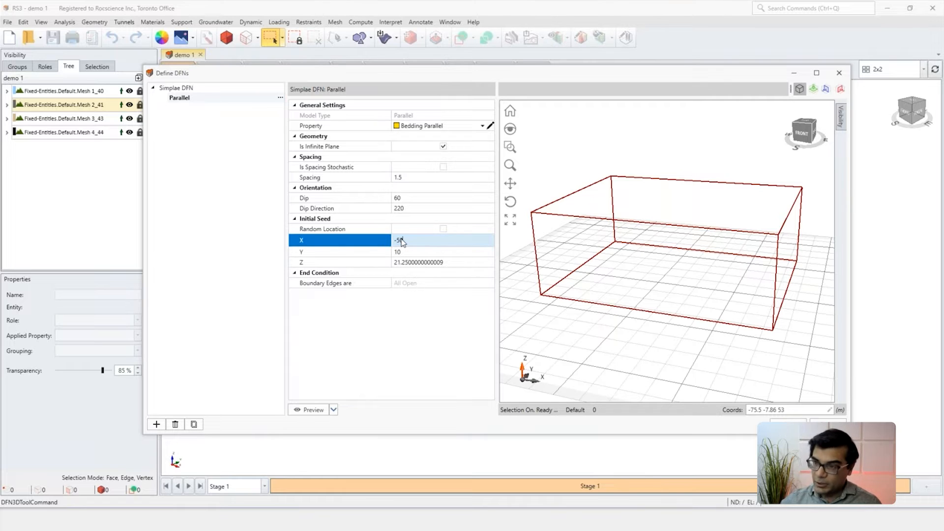
click(406, 252)
click(406, 251)
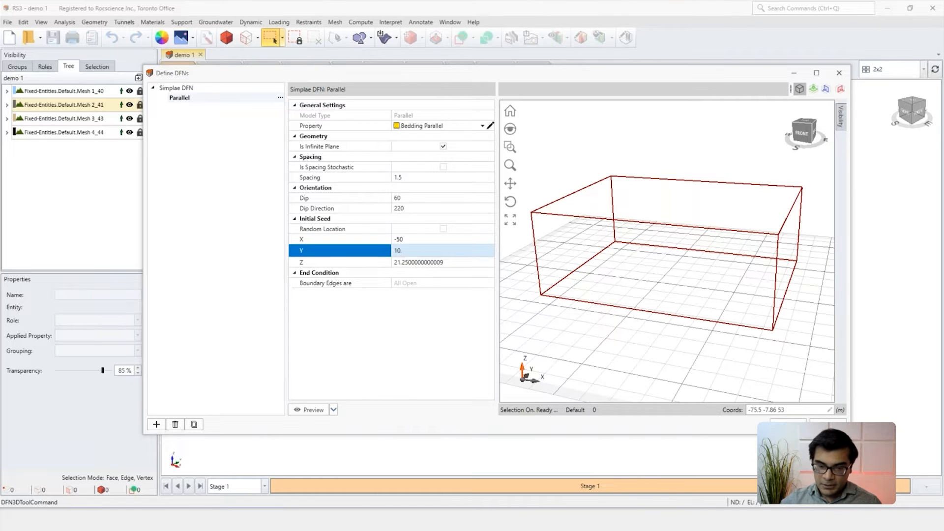
text(0)
click(405, 262)
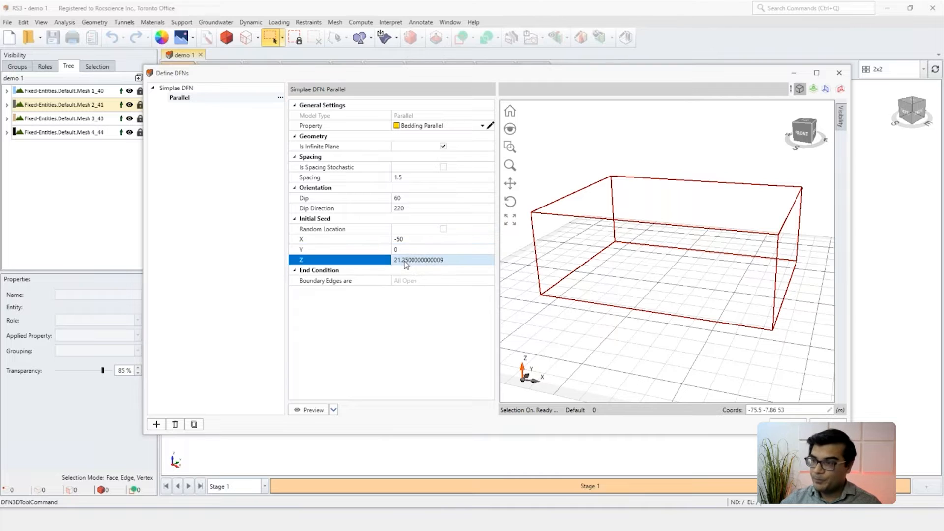
click(406, 261)
text(1)
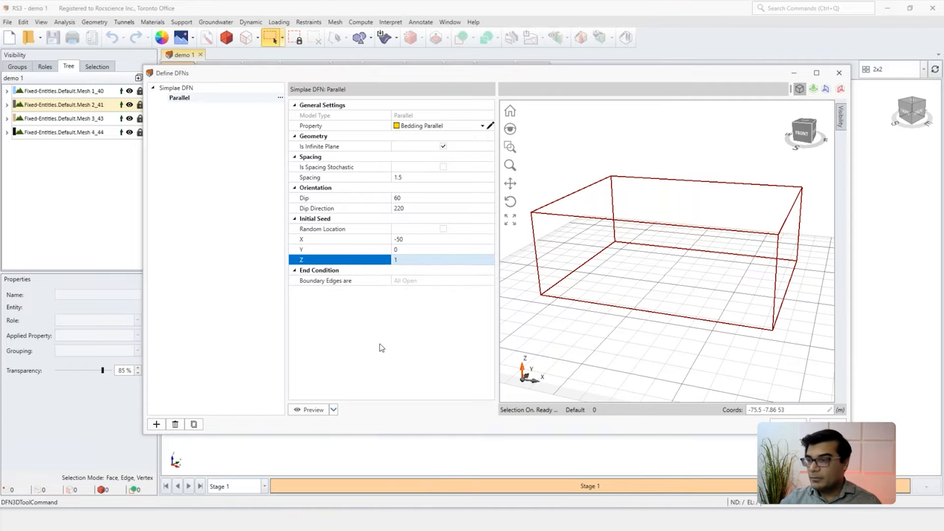
click(311, 409)
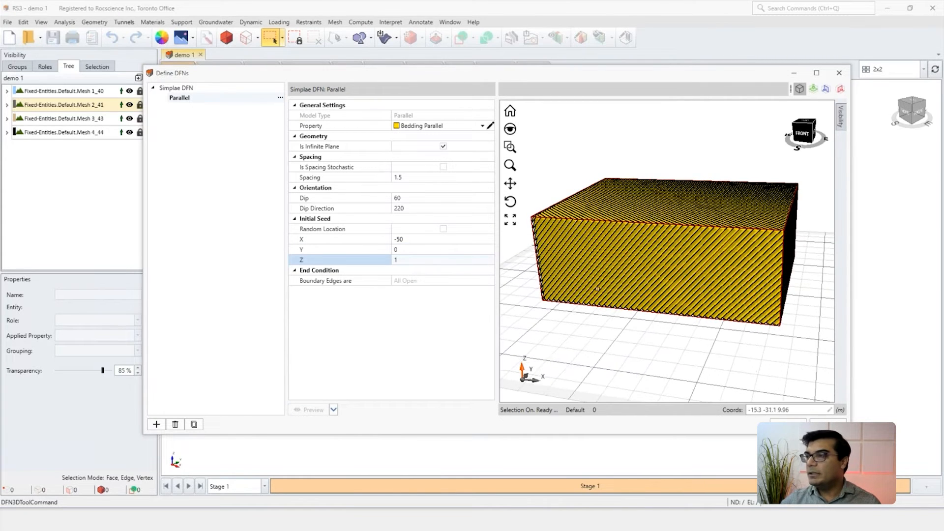
Step: Create a second DFN named Advanced DFN and add a parallel fracture set to it
click(250, 152)
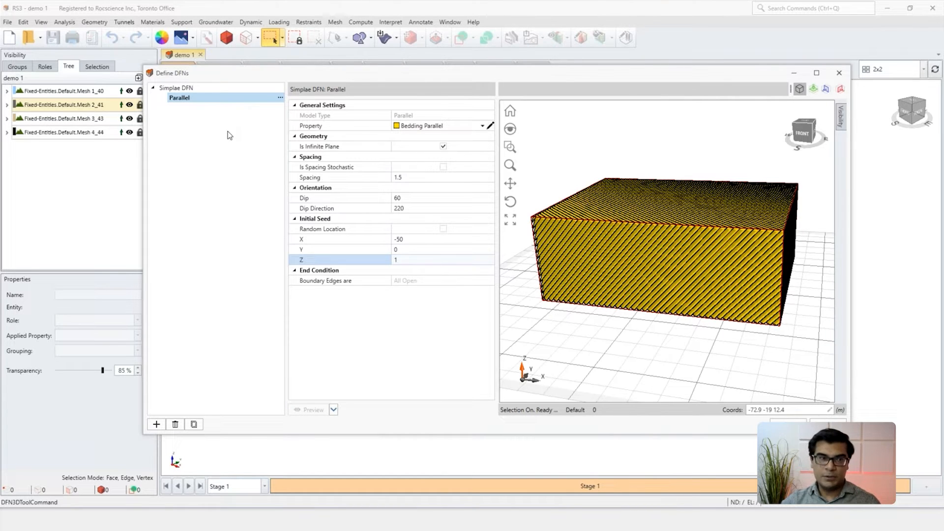
click(156, 425)
click(177, 107)
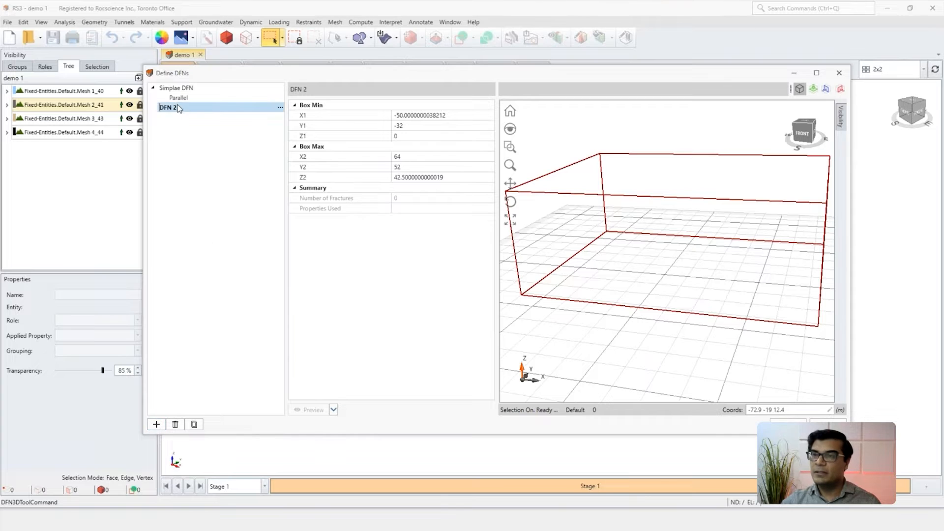
text(Advanced)
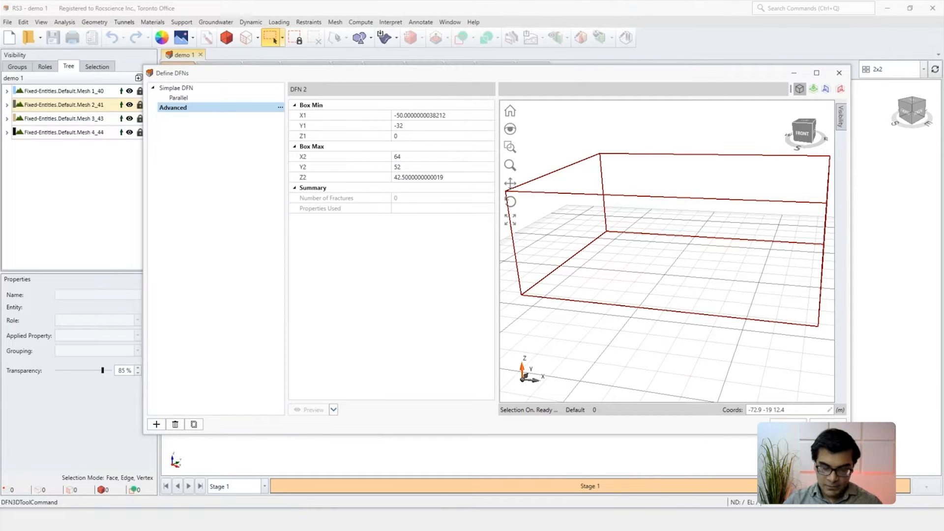
text( DFN)
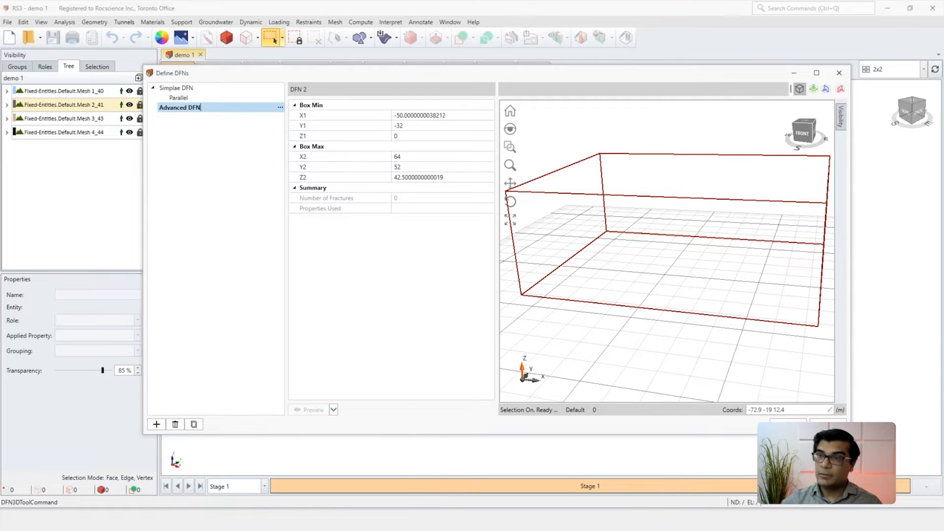
click(280, 108)
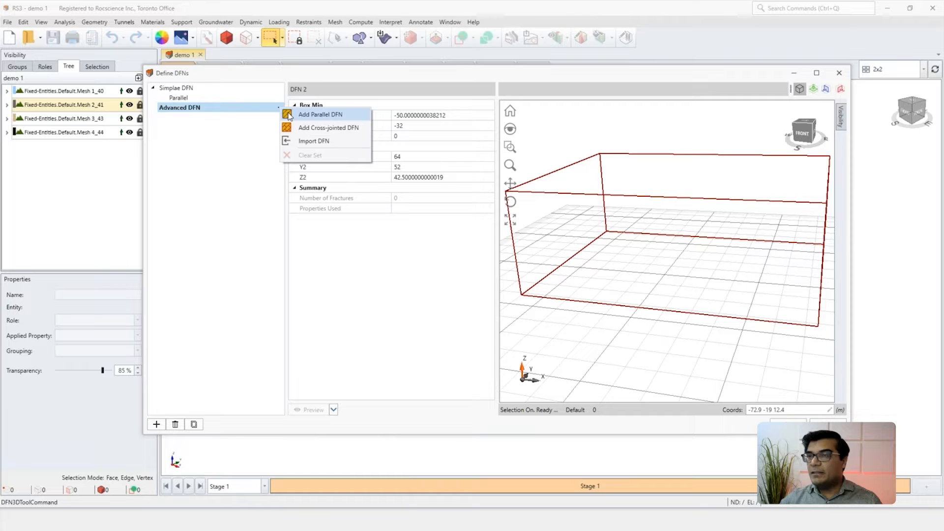
click(289, 115)
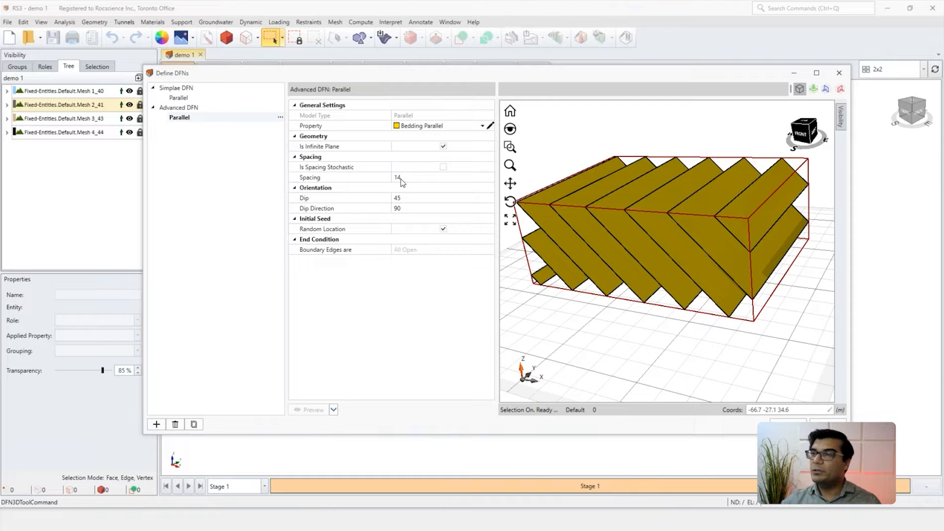
Step: Make the new set's spacing stochastic with a normal distribution, mean 5, standard deviation 3, relative minimum 2 and relative maximum 6, and preview it
click(444, 168)
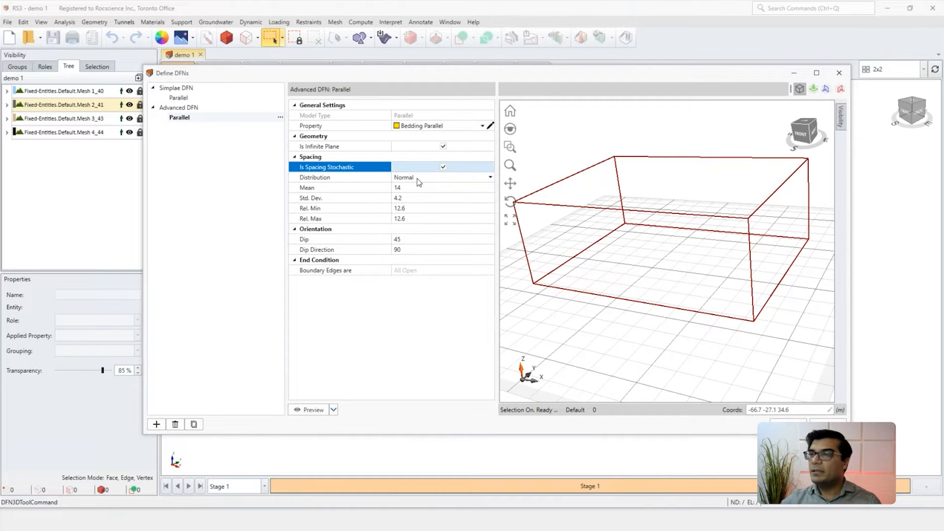
click(418, 180)
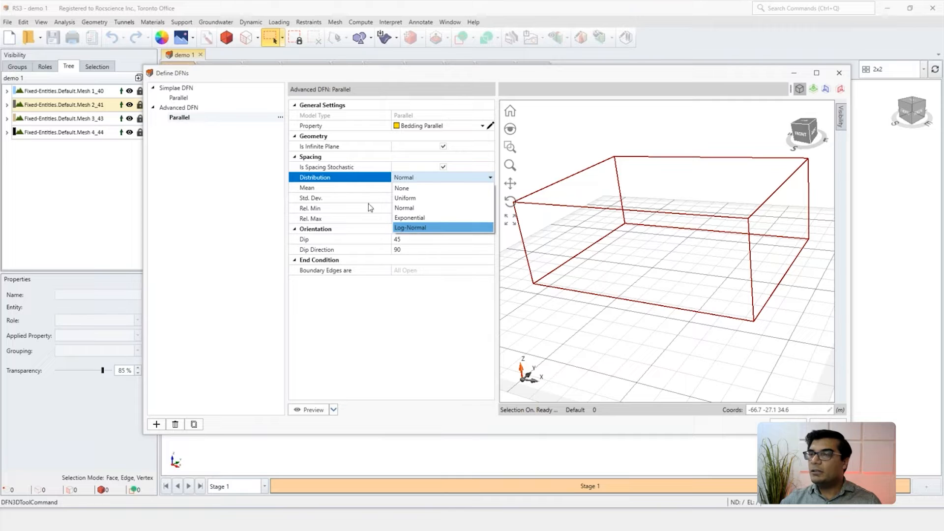
click(417, 210)
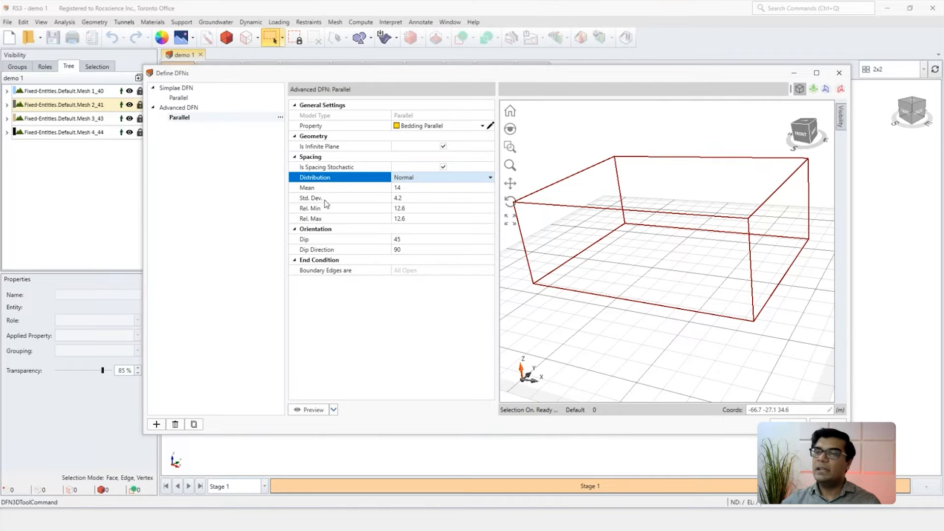
click(412, 189)
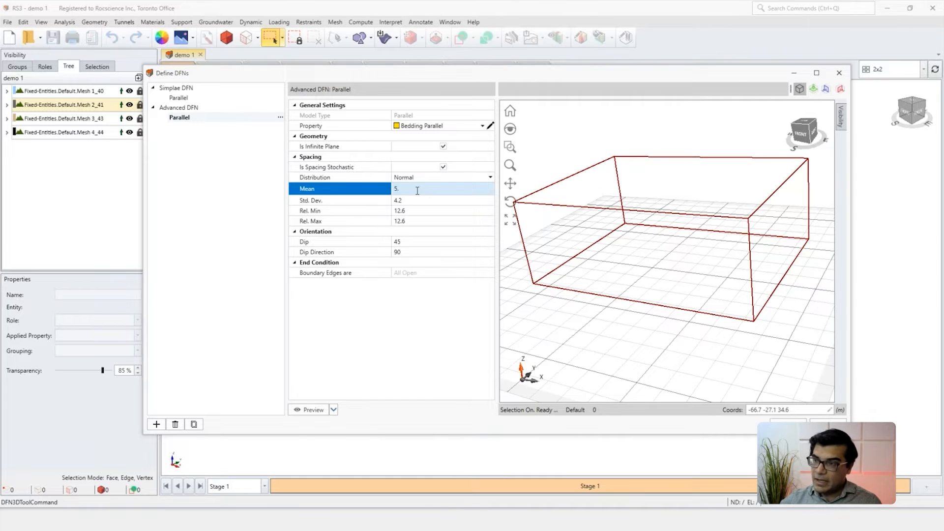
click(411, 201)
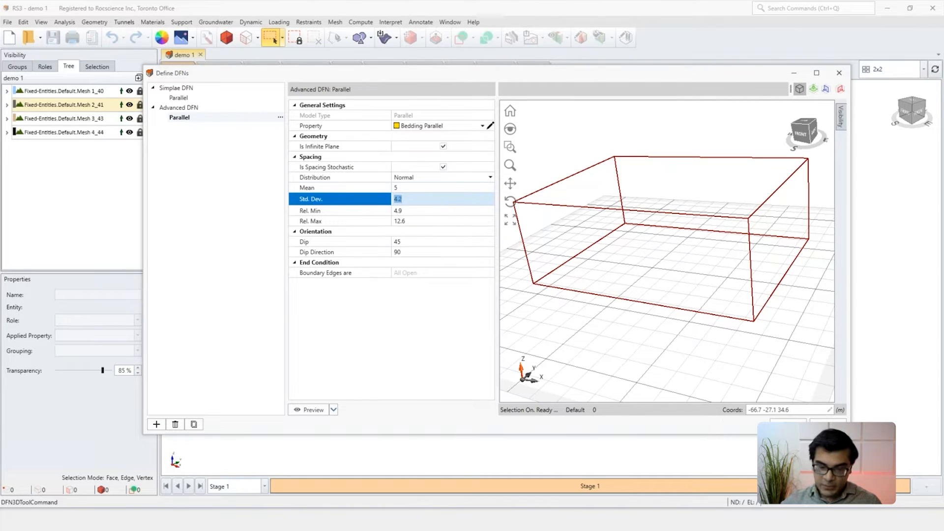
text(3)
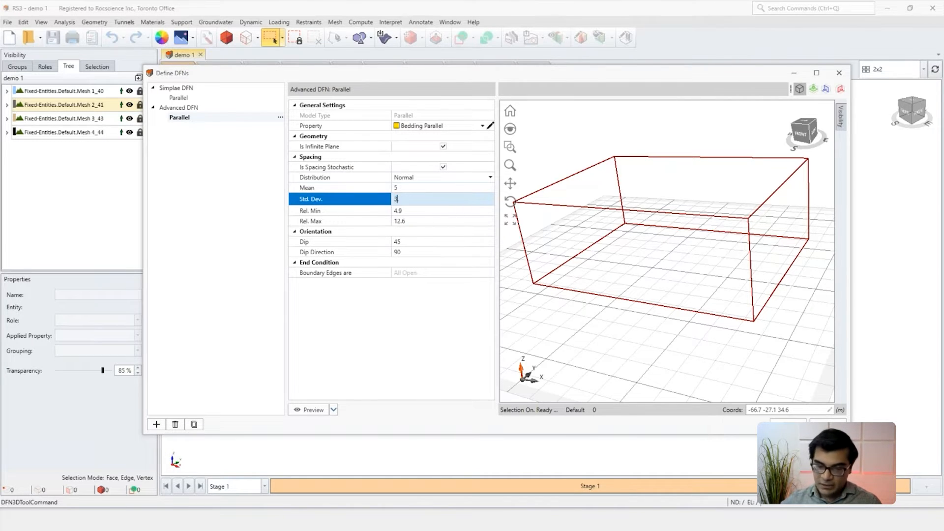
click(412, 212)
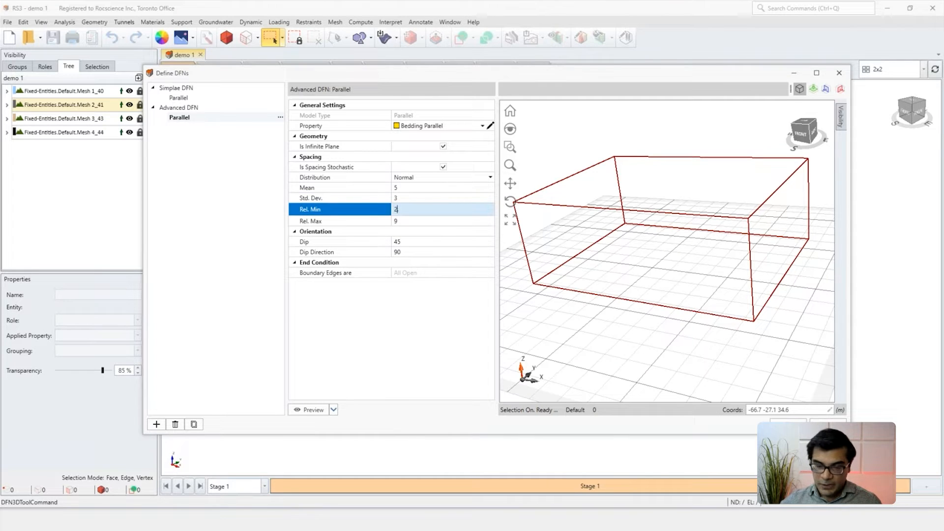
click(412, 223)
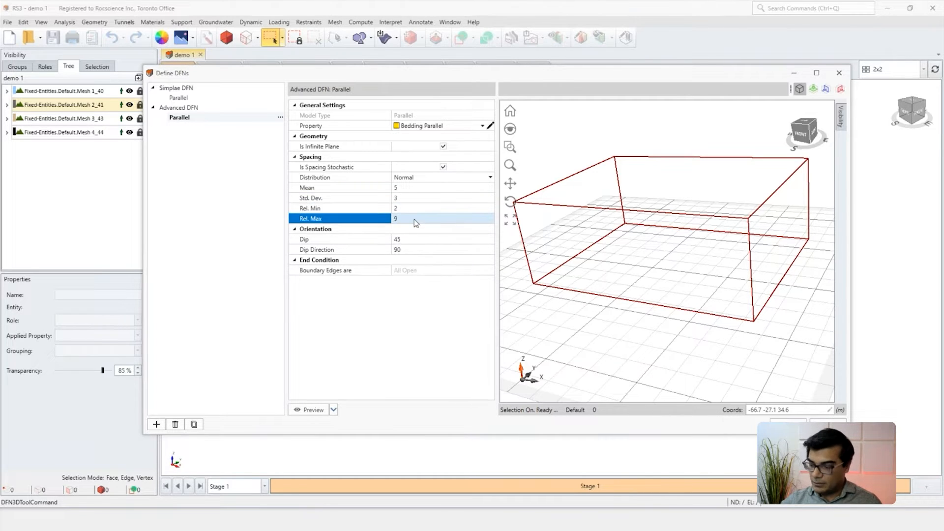
text(6)
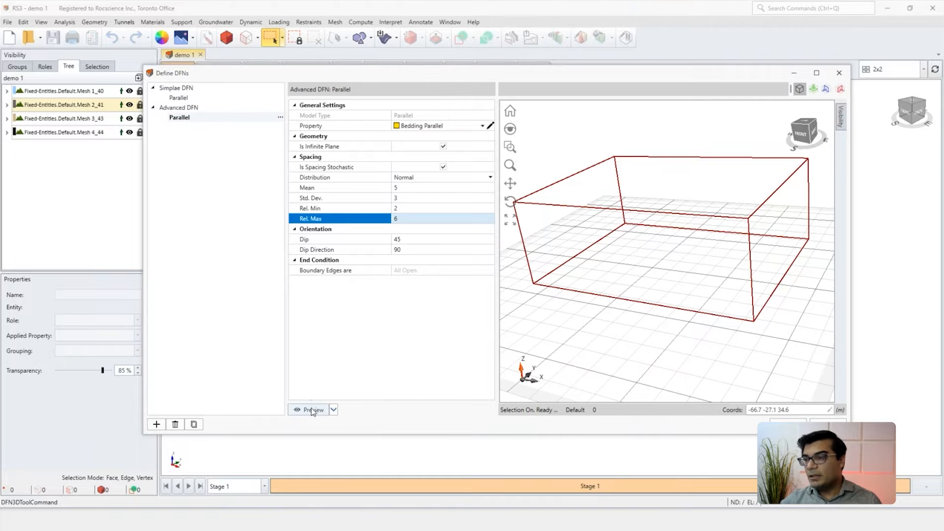
click(311, 410)
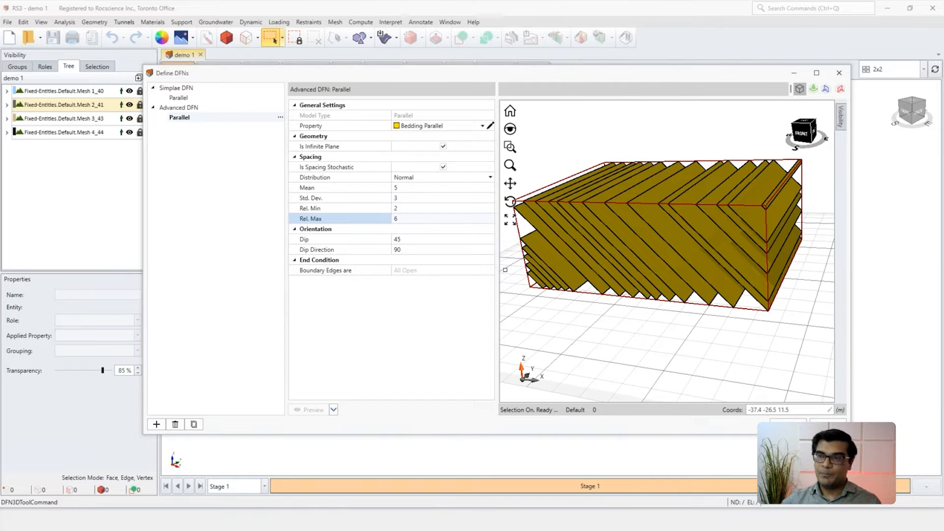
Step: Randomize the selected DFN twice to resample its spacing distribution and generate different fractures
click(411, 326)
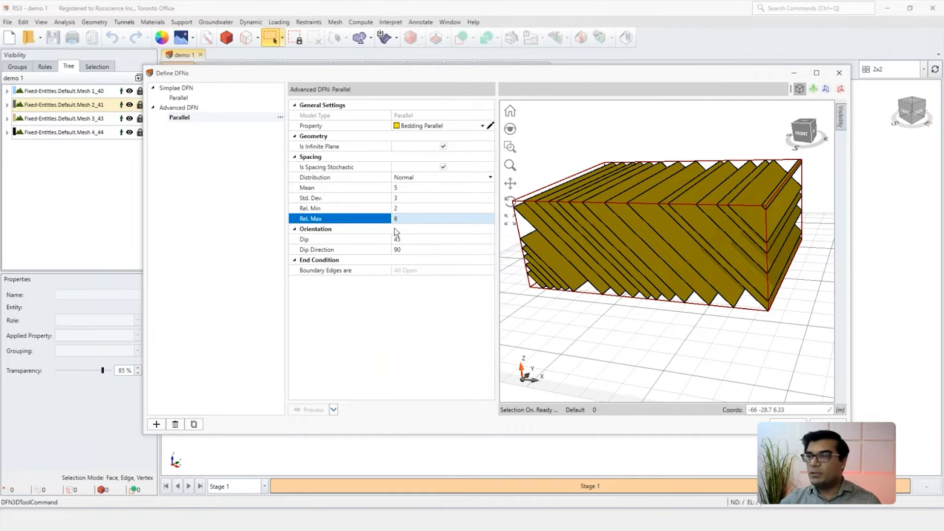
click(333, 410)
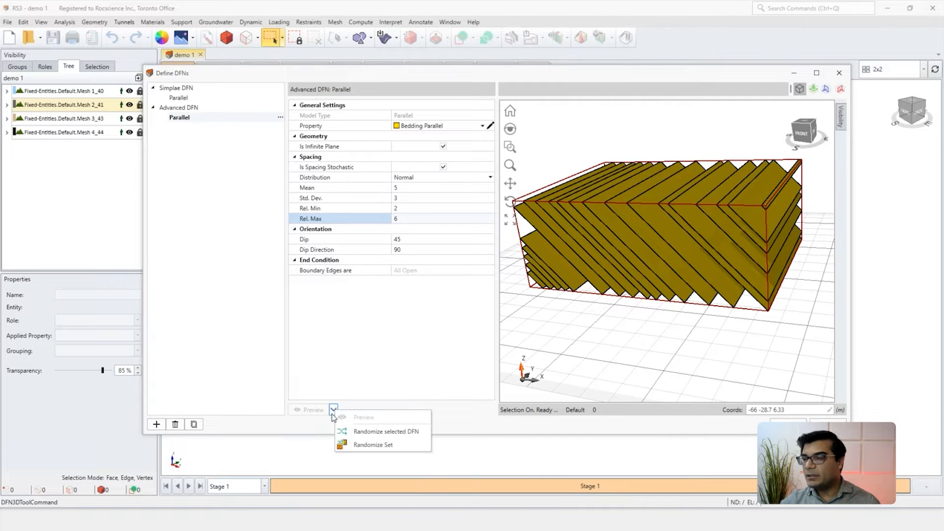
click(363, 432)
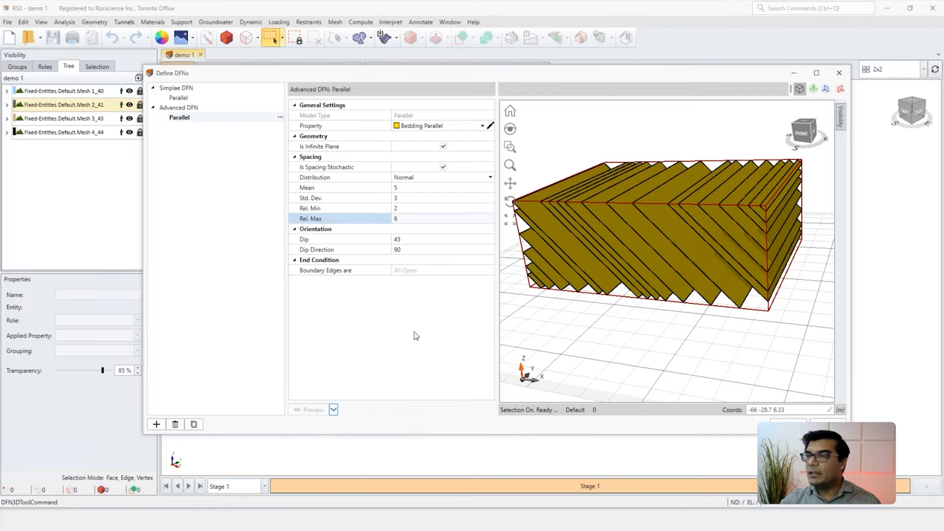
click(334, 410)
click(364, 428)
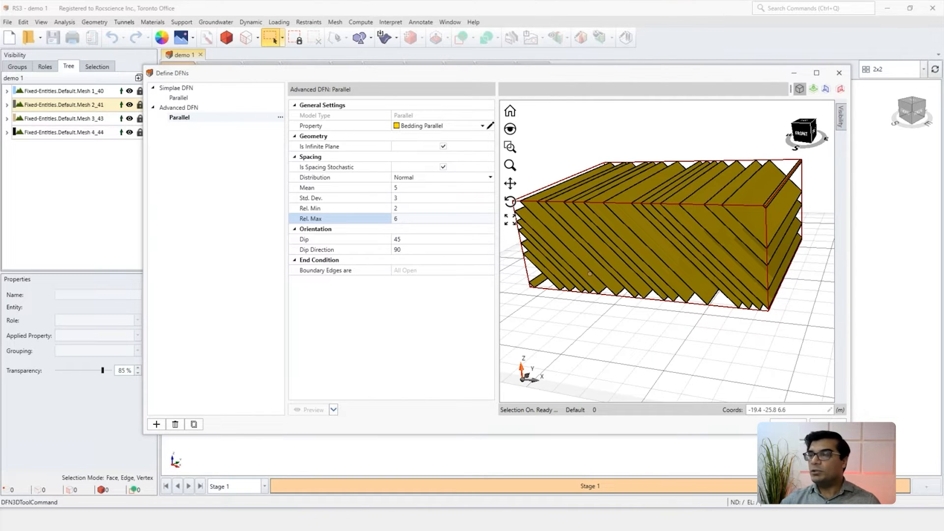
scroll(589, 274, down, 2)
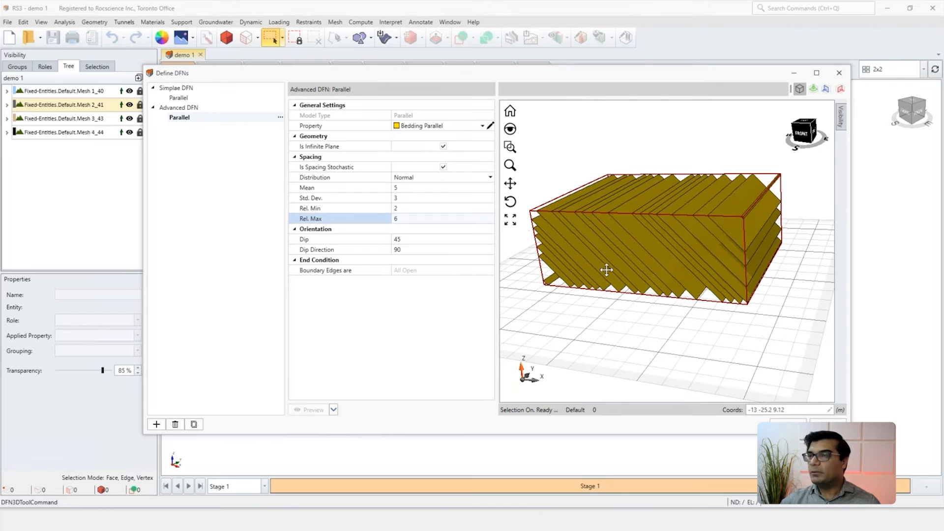
Step: Set the stochastic parallel set's orientation to dip 30 and dip direction 70, and preview it
click(420, 238)
double_click(417, 239)
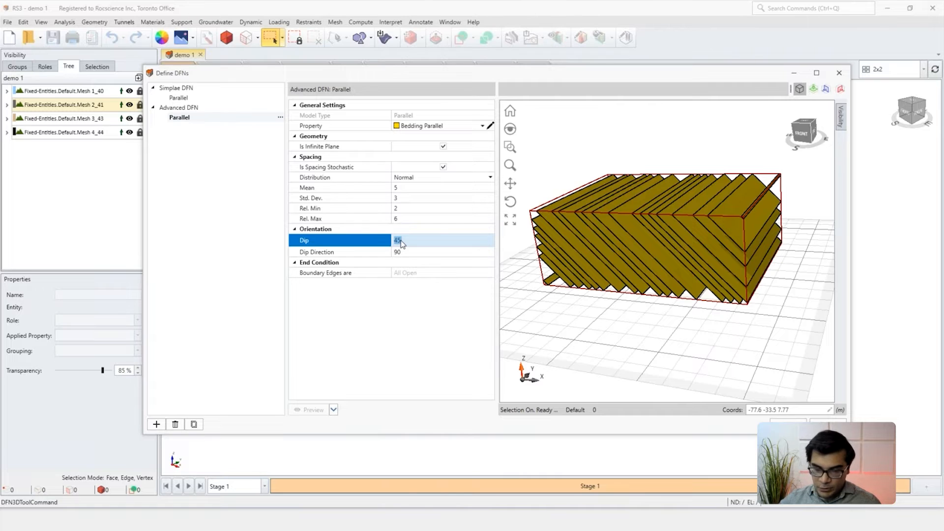
text(30)
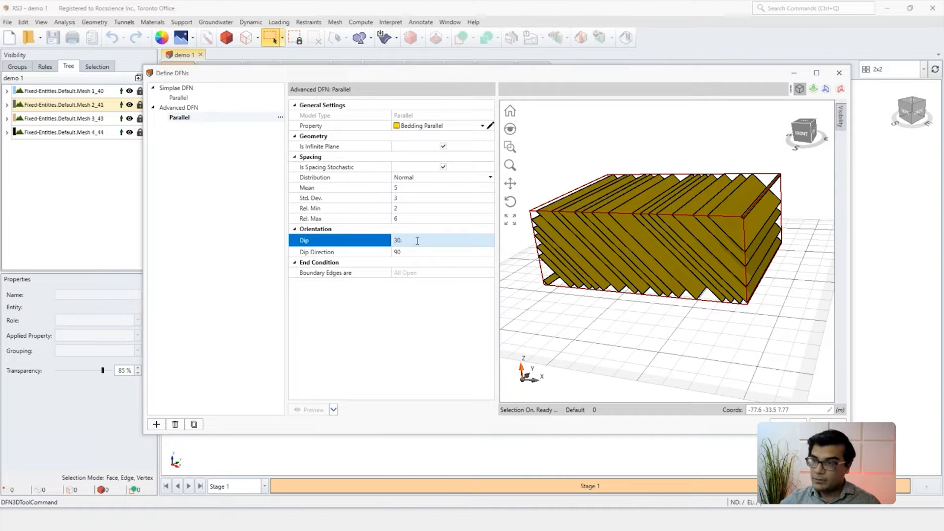
key(Tab)
text(70)
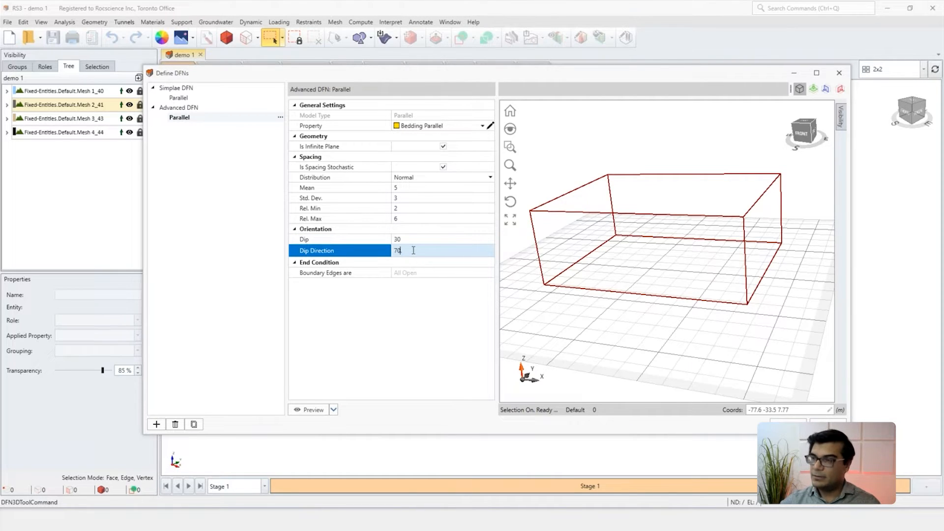
key(Return)
click(310, 409)
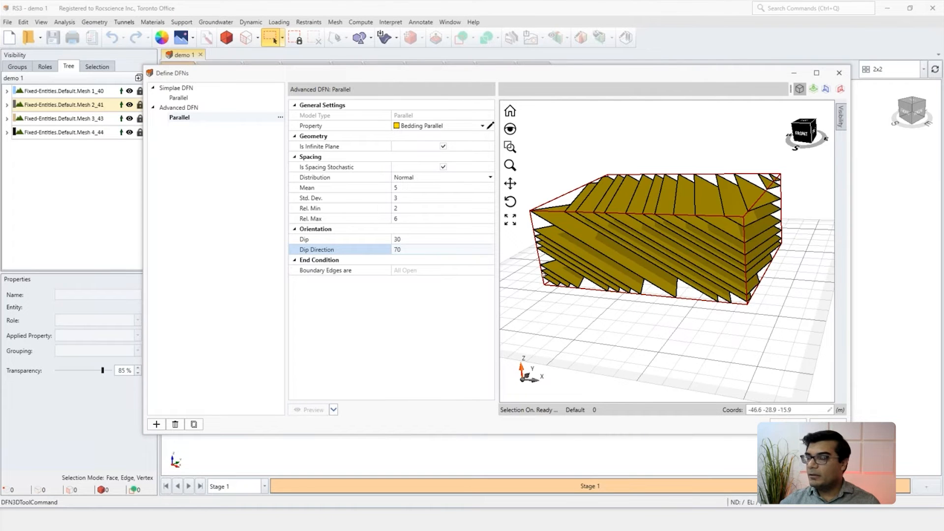
Step: Add a second parallel fracture set to Advanced DFN and assign it the Bedding Non inf property
click(173, 108)
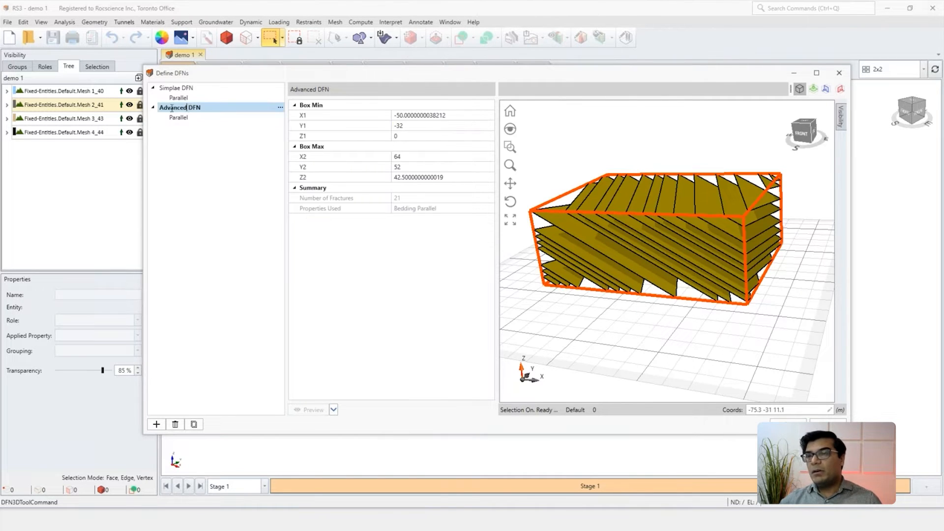
click(280, 108)
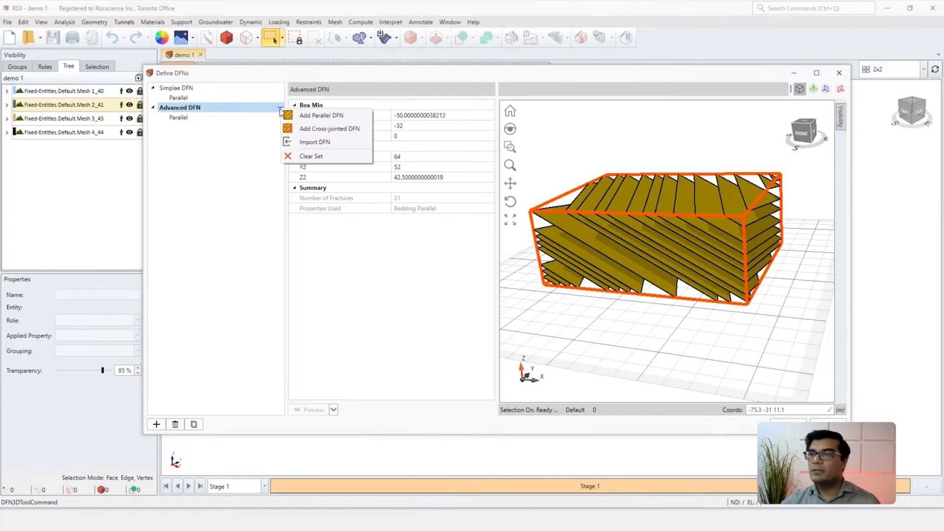
click(315, 116)
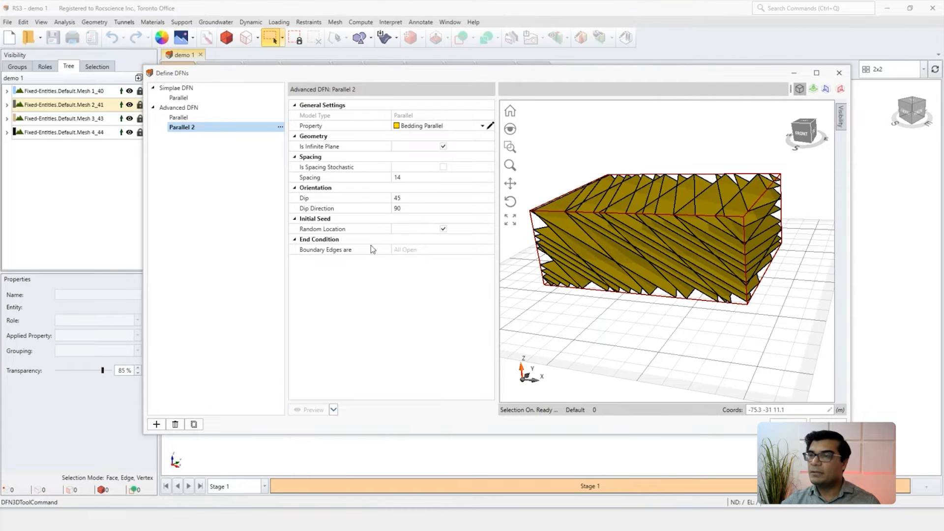
click(482, 125)
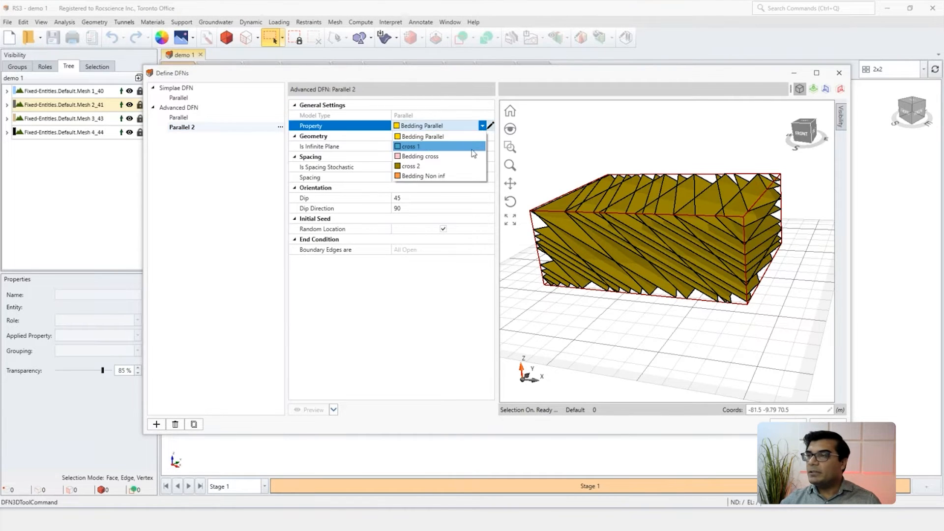
click(445, 176)
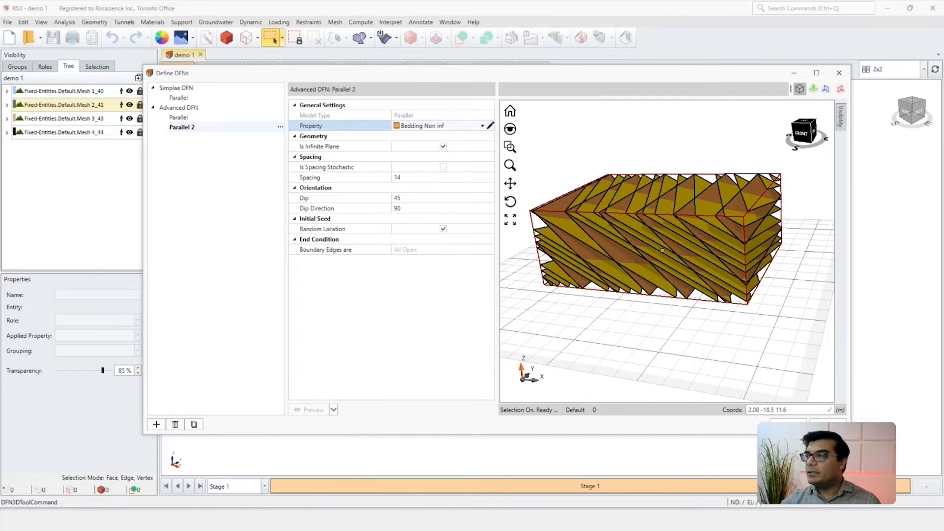
Step: Maximize the DFN definition window and hide Mesh 1 of the Parallel group in the preview
click(816, 73)
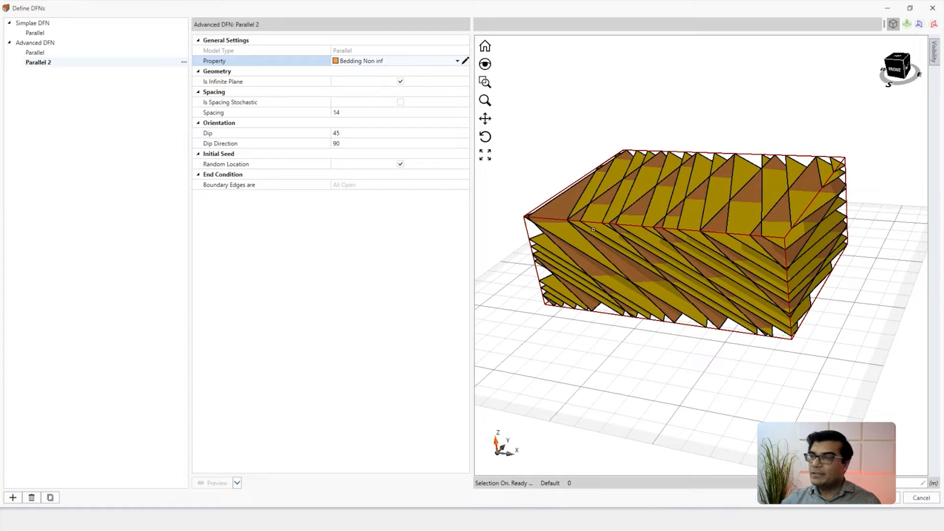
middle_drag(676, 216, 639, 229)
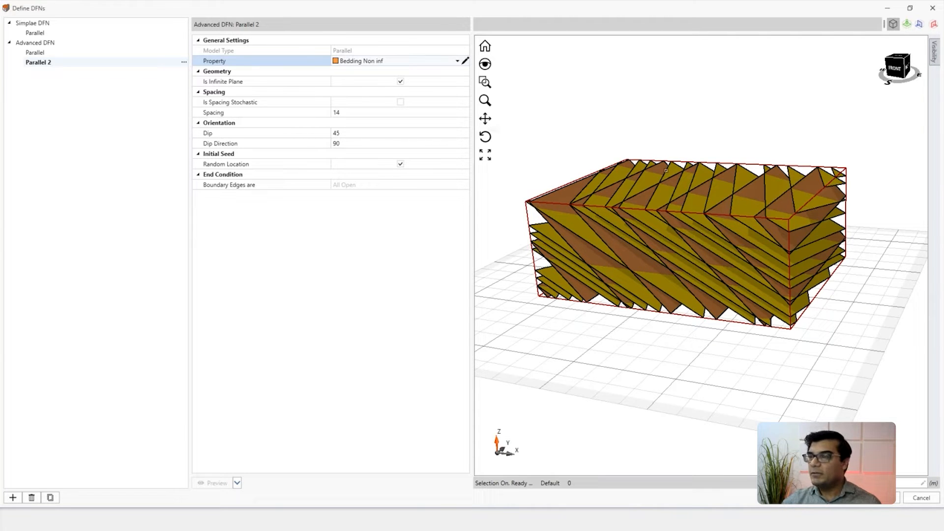
click(934, 58)
click(864, 63)
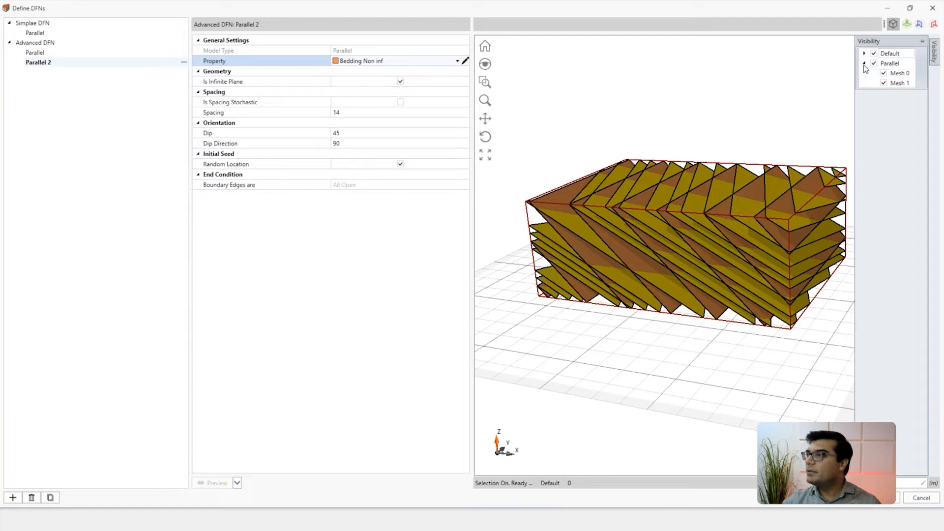
click(884, 83)
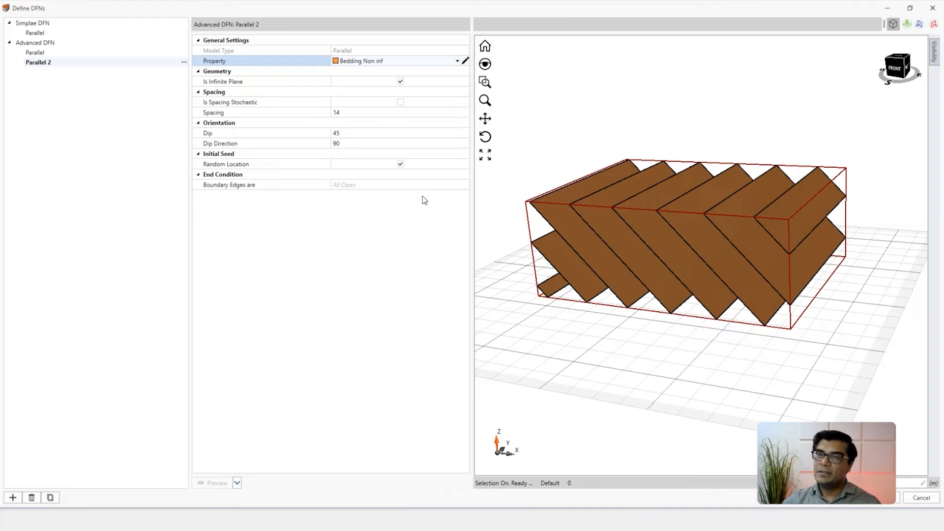
Step: Make the Parallel 2 fractures of Advanced DFN non-infinite and preview them
click(400, 81)
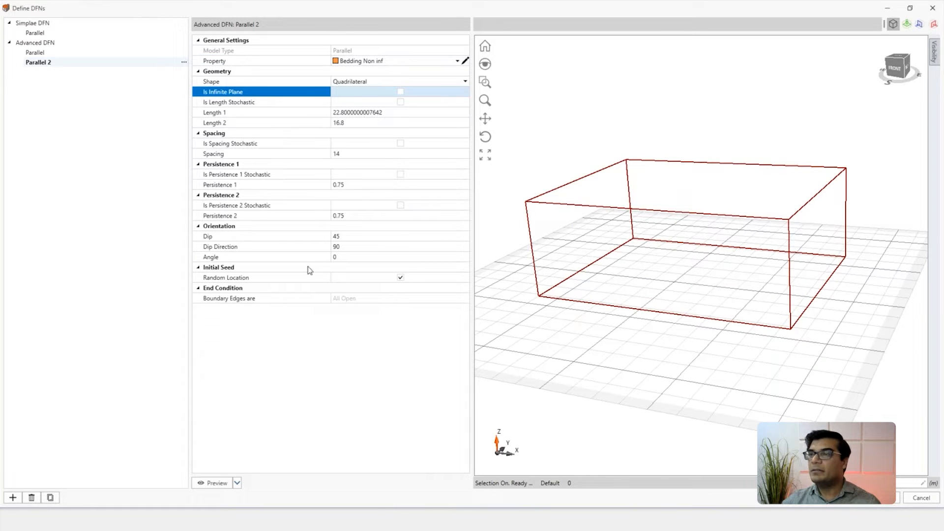
click(215, 484)
drag(659, 253, 630, 239)
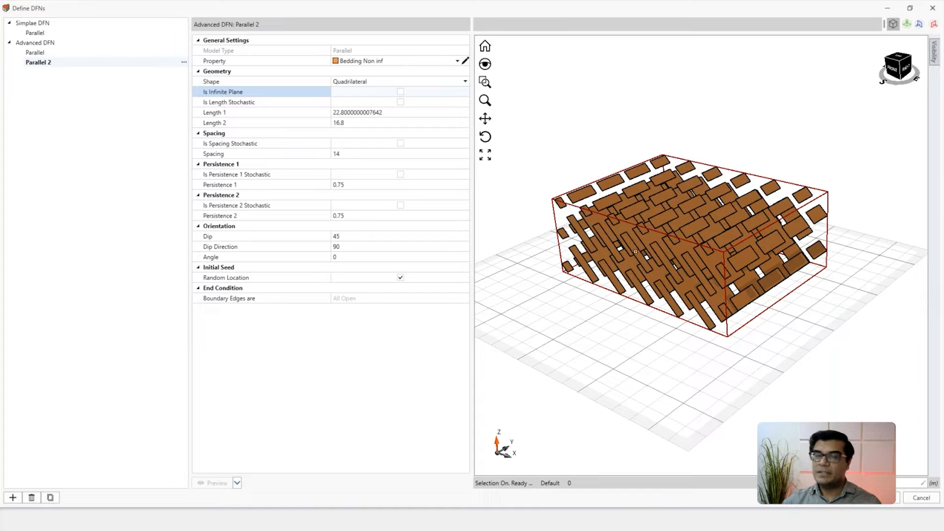
Step: Make the Parallel 2 fracture lengths stochastic and set Length 1 to mean 15, relative minimum 10 and relative maximum 10
click(401, 102)
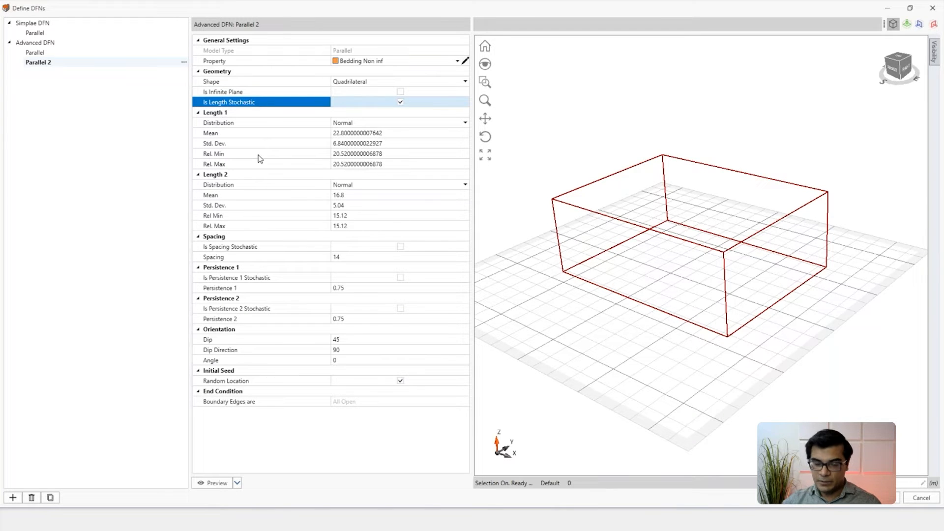
click(374, 134)
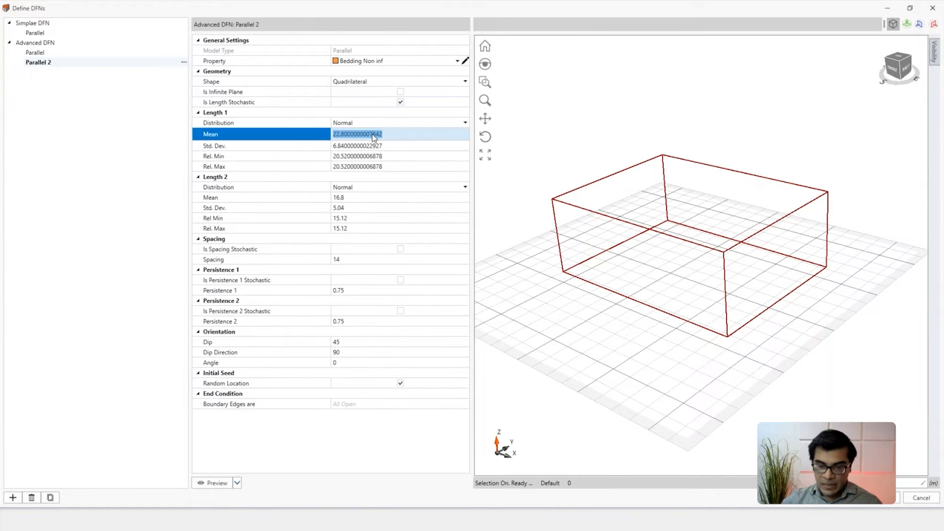
text(15)
click(393, 155)
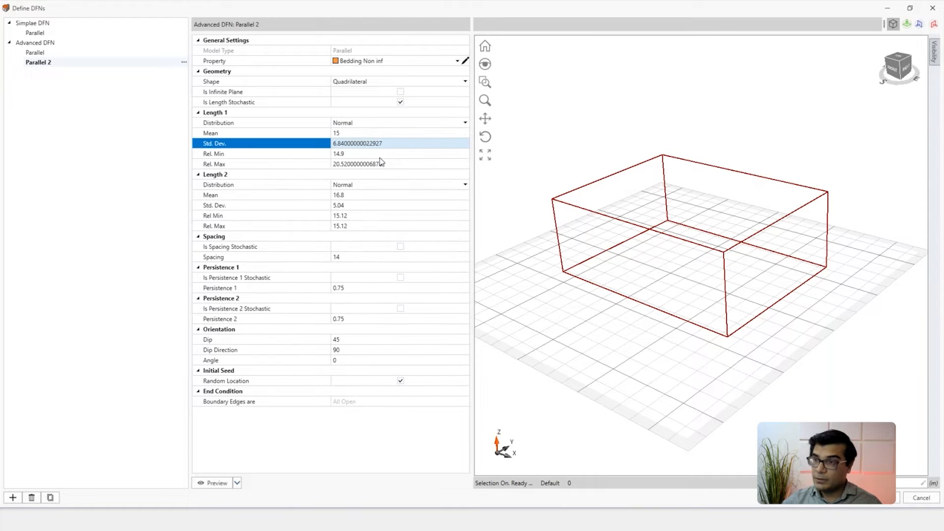
click(377, 156)
text(1)
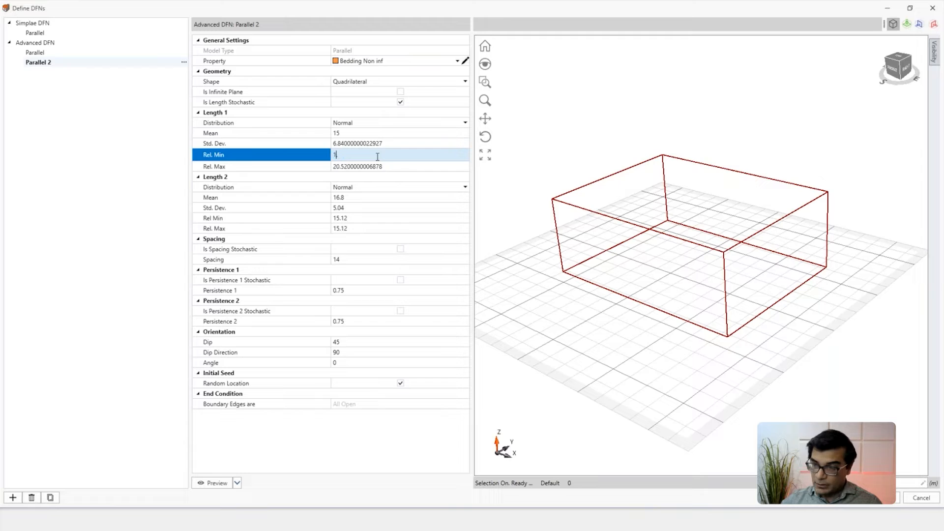
text(0)
key(Tab)
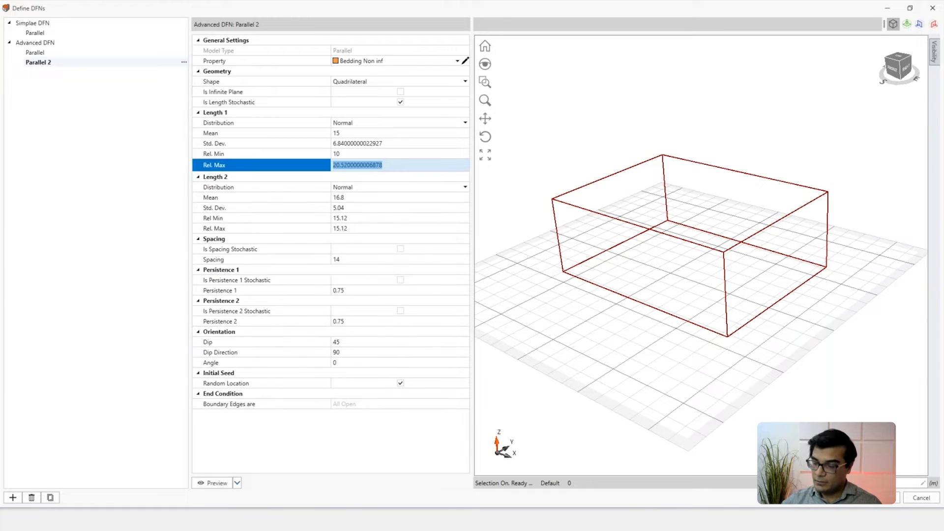
text(10)
Step: Set Length 2 to relative minimum 8 and relative maximum 7, and preview the fractures
click(358, 198)
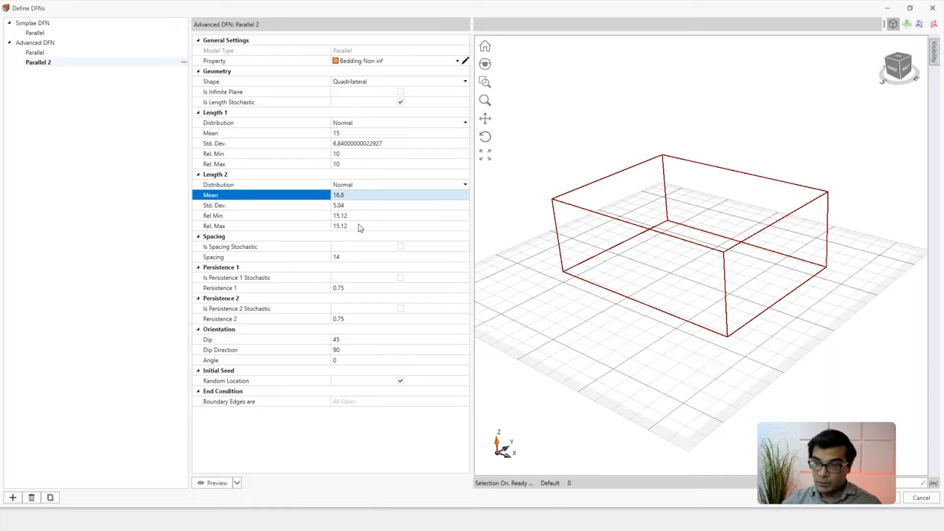
click(355, 215)
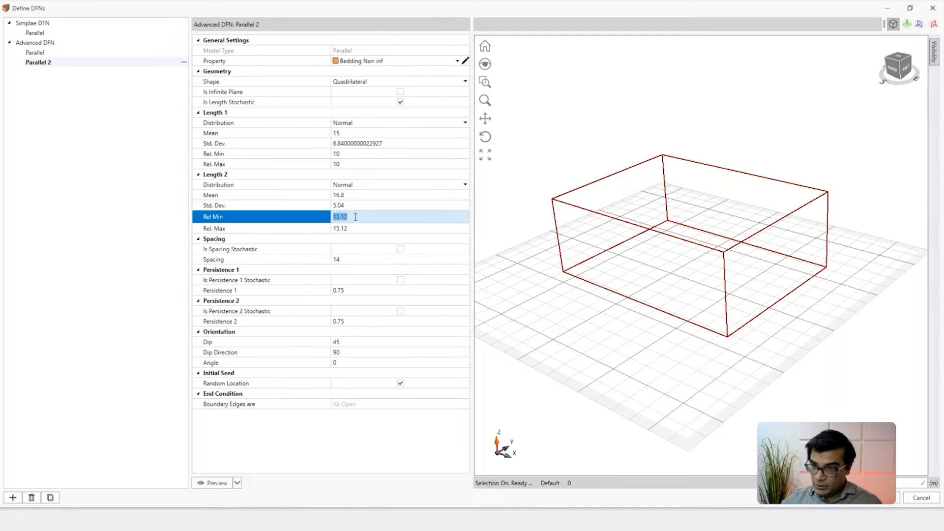
text(5)
key(BackSpace)
key(BackSpace)
text(8.)
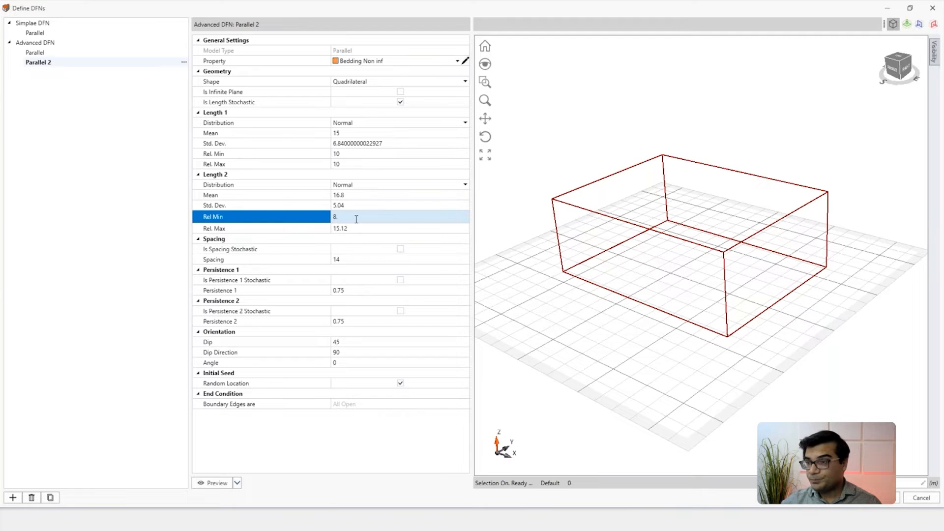
click(365, 227)
text(7.)
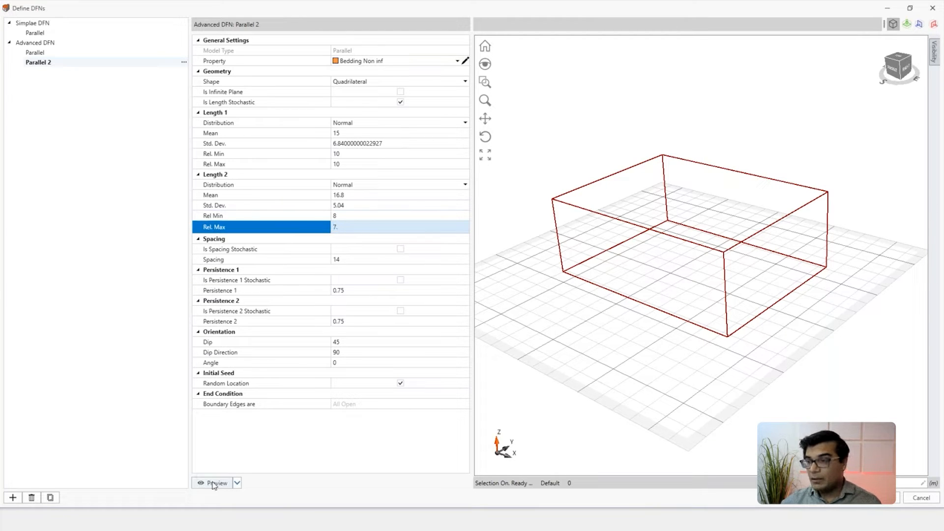
click(213, 483)
middle_drag(632, 265, 691, 250)
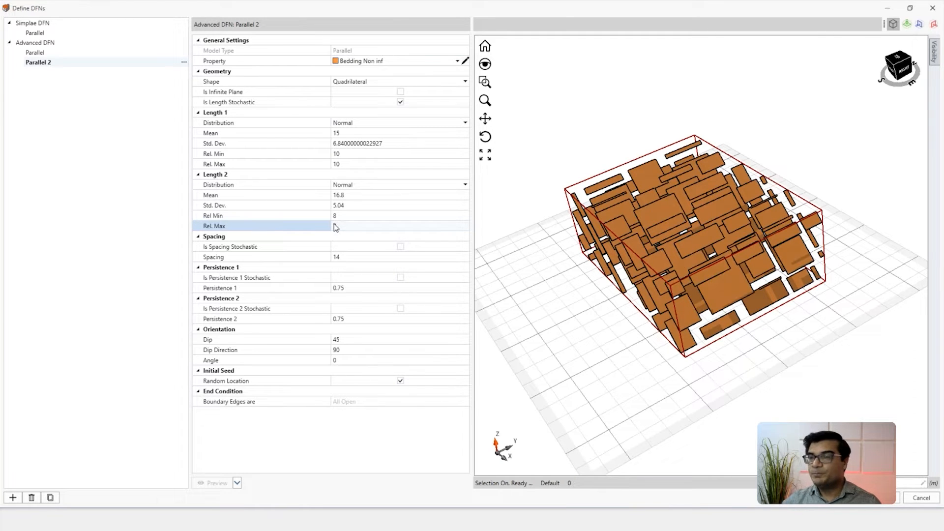
Step: Make the Parallel 2 spacing stochastic with mean 5, standard deviation 2 and relative minimum 2, and preview it
click(401, 247)
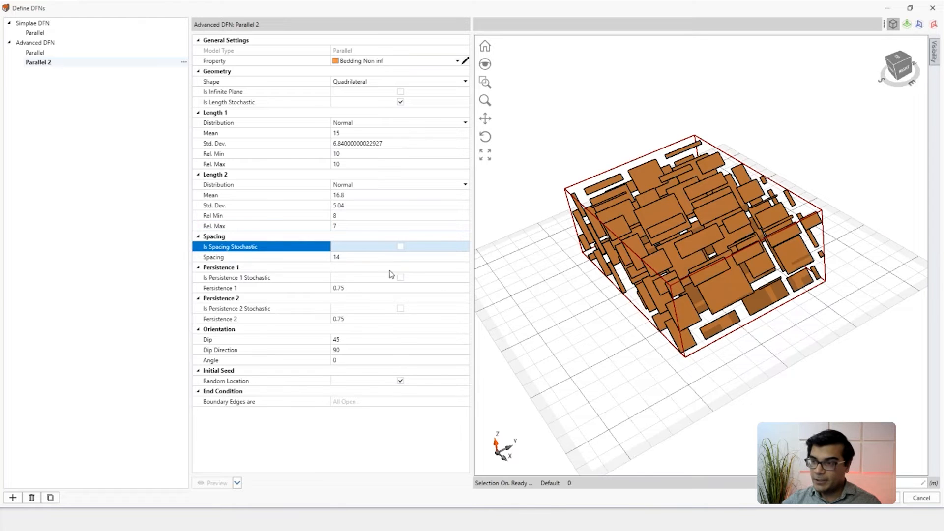
click(366, 268)
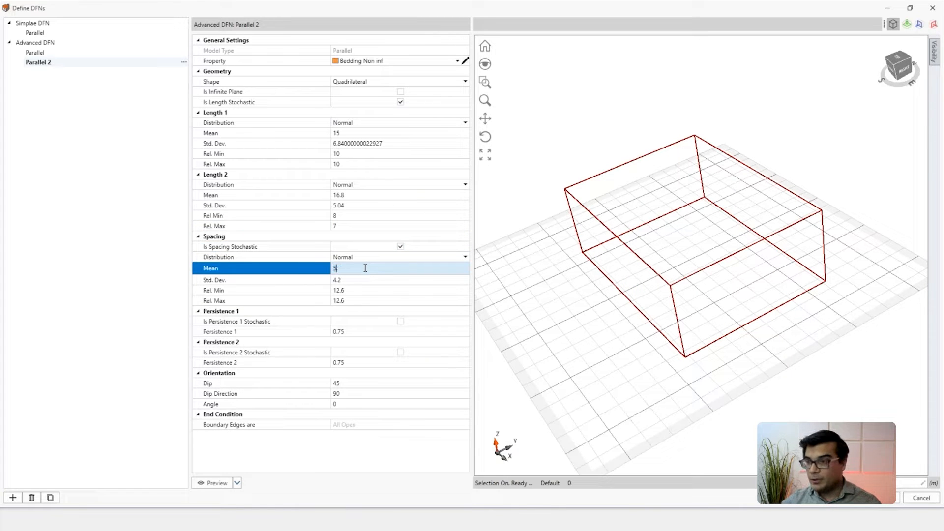
click(355, 281)
text(2)
click(346, 290)
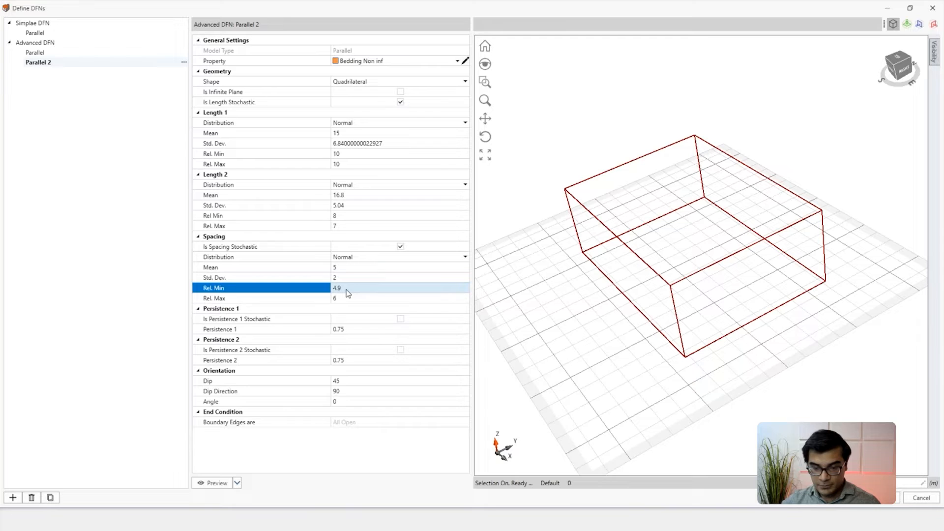
click(347, 290)
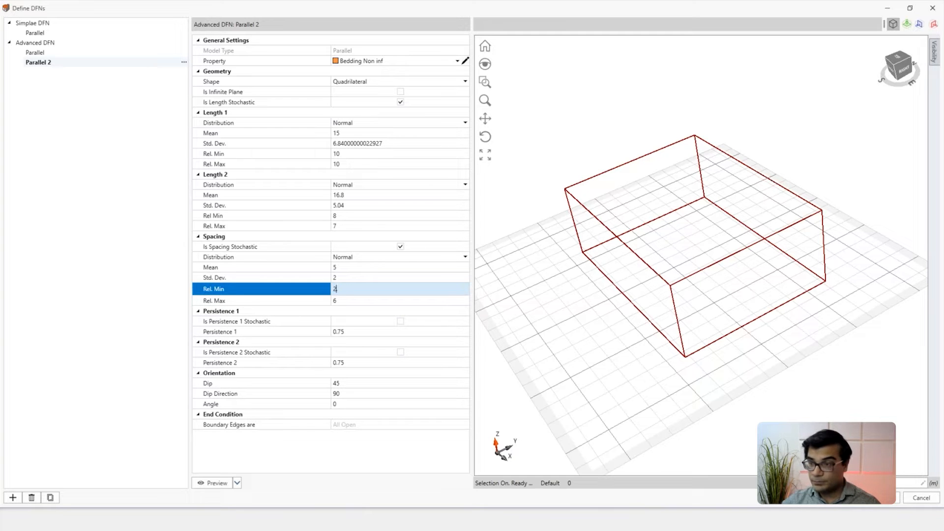
click(348, 300)
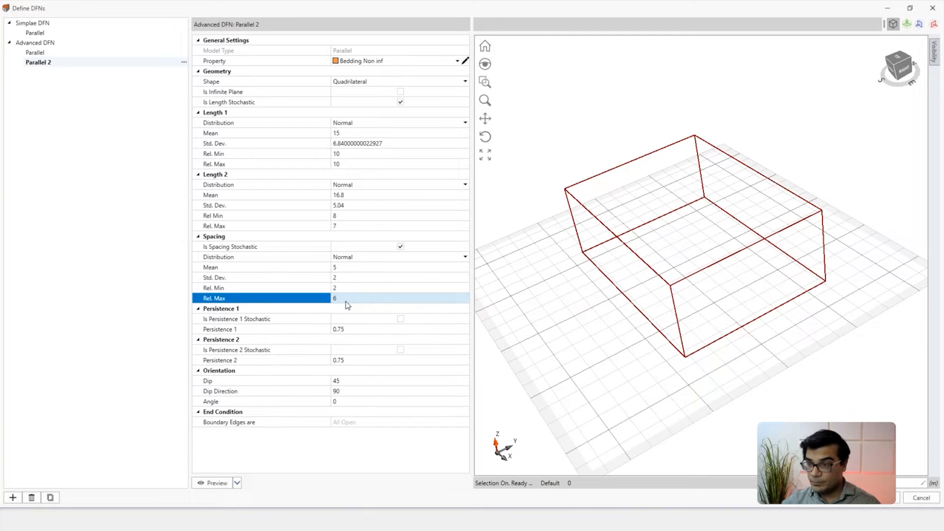
click(217, 482)
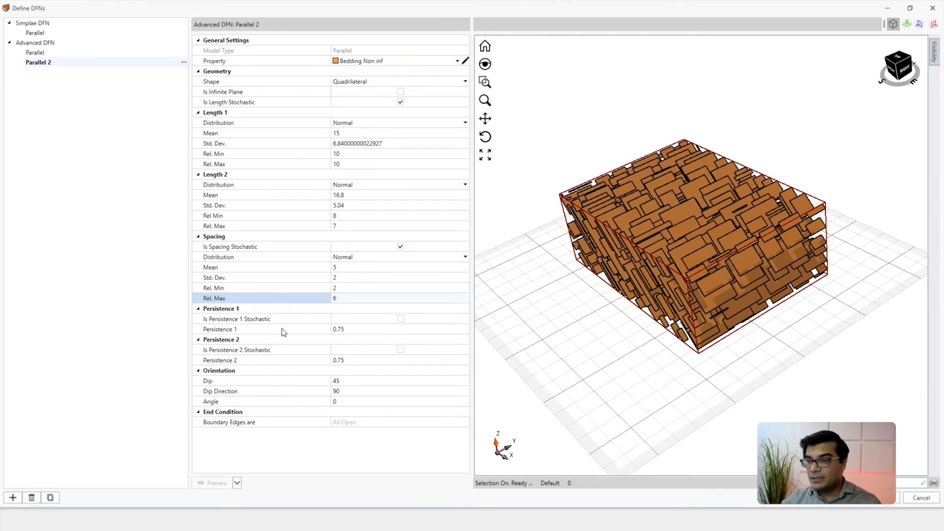
Step: Set Persistence 1 of Parallel 2 to 1 and preview the fractures
click(347, 330)
text(1.)
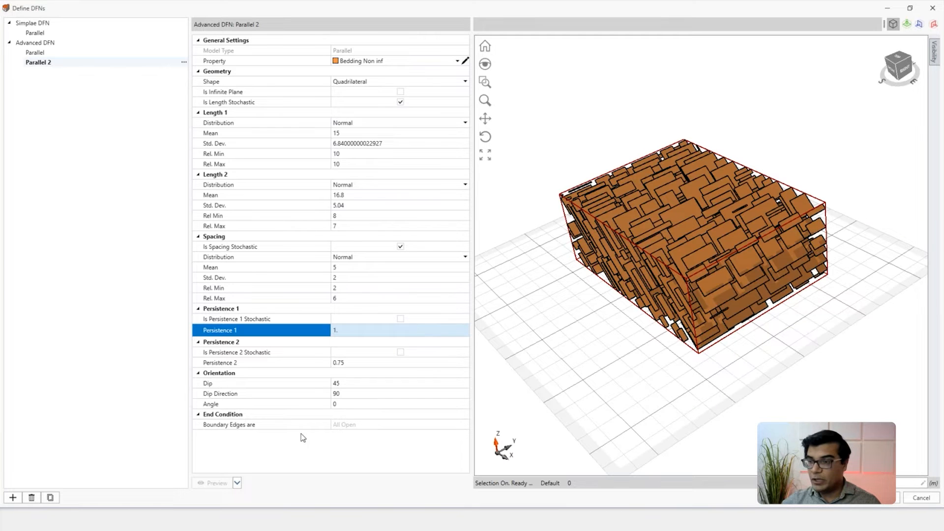
click(302, 436)
scroll(668, 269, up, 5)
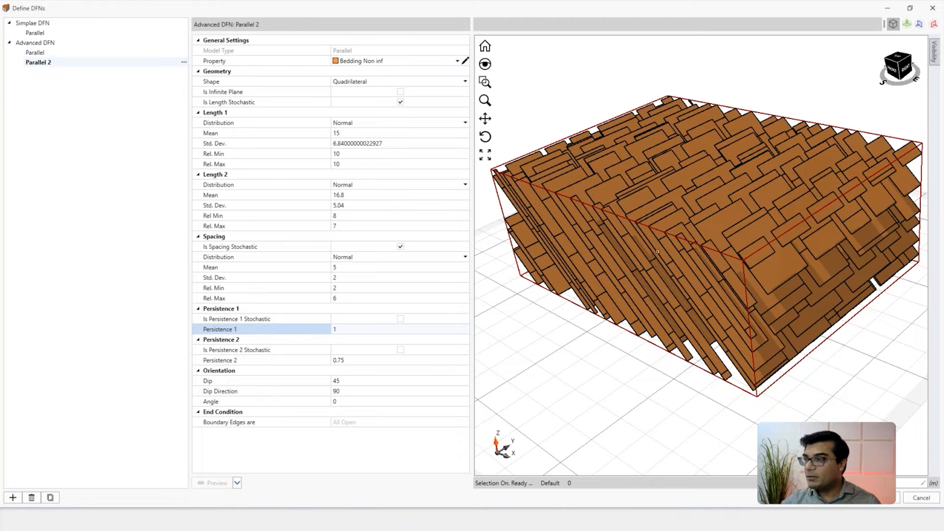
Step: Set Persistence 1 of Parallel 2 to 0.5 and preview the fractures
click(366, 329)
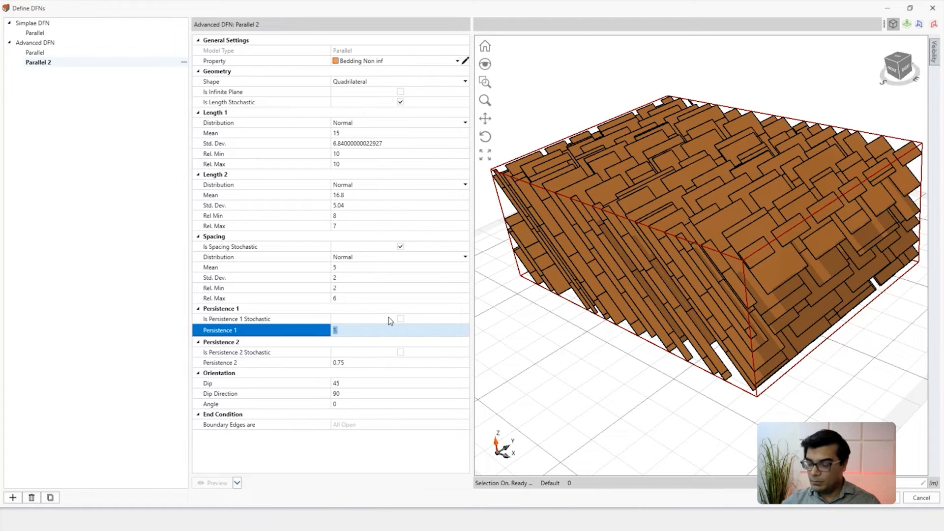
text(0.5)
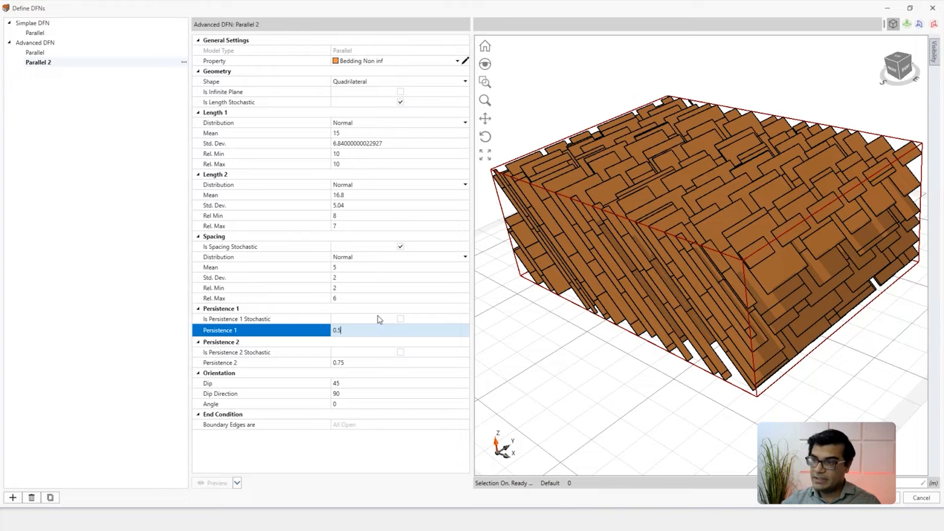
click(292, 449)
click(216, 479)
middle_drag(661, 269, 634, 218)
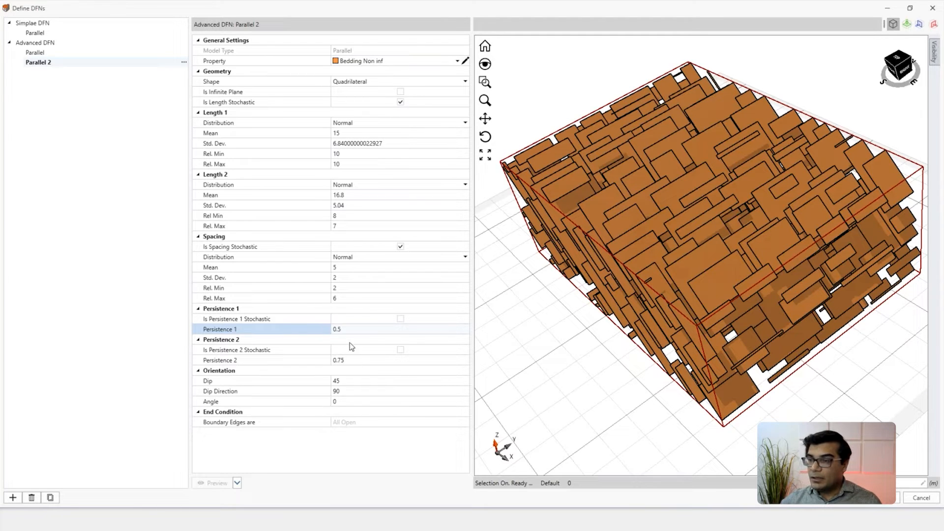
Step: Set the Parallel 2 orientation to dip 30 and dip direction 270, and preview it from several angles
click(350, 383)
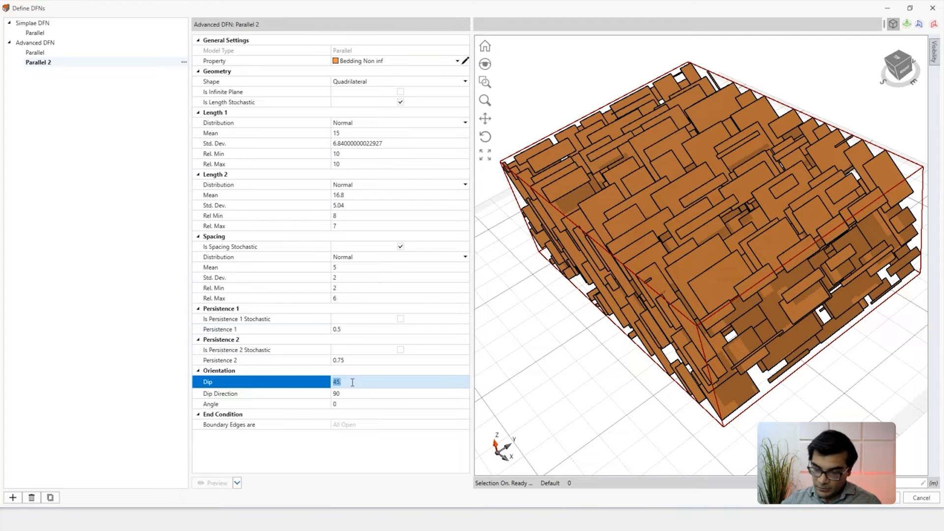
click(350, 390)
text(270)
key(Return)
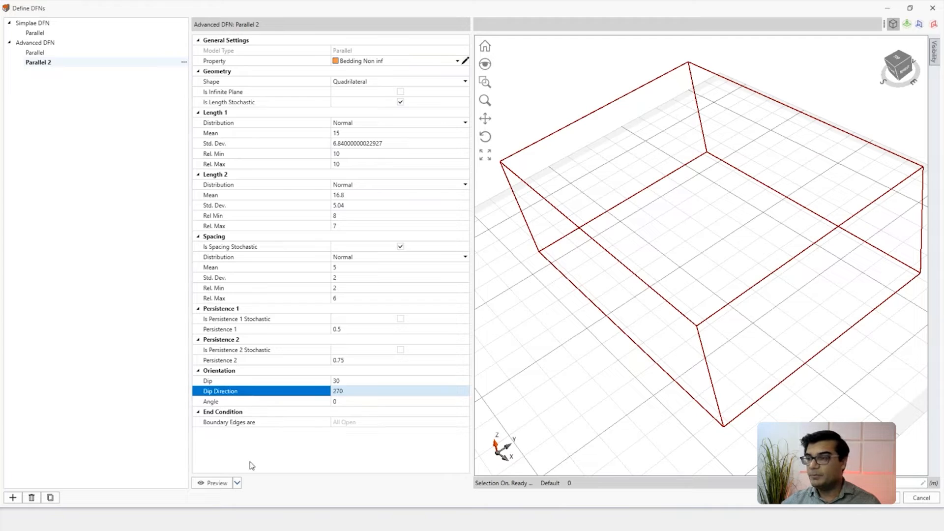
click(217, 483)
middle_drag(624, 336, 712, 312)
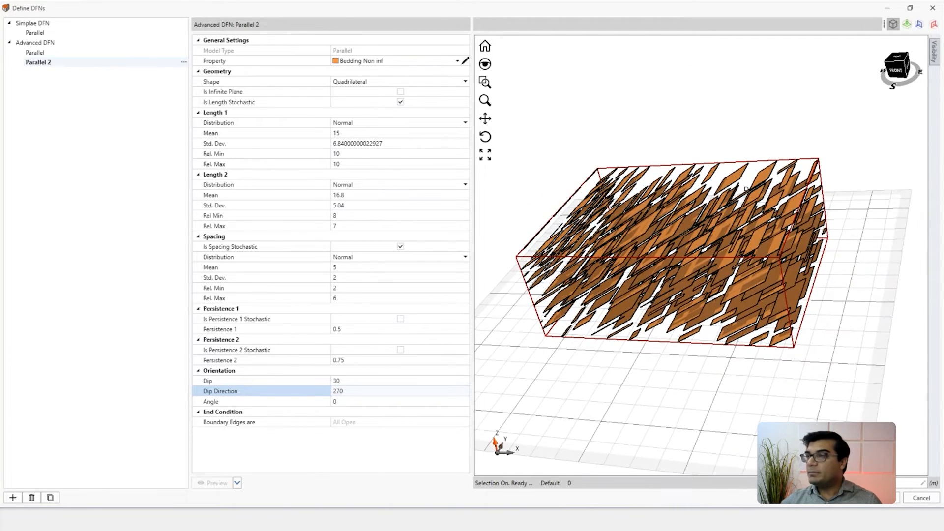
middle_drag(588, 226, 625, 242)
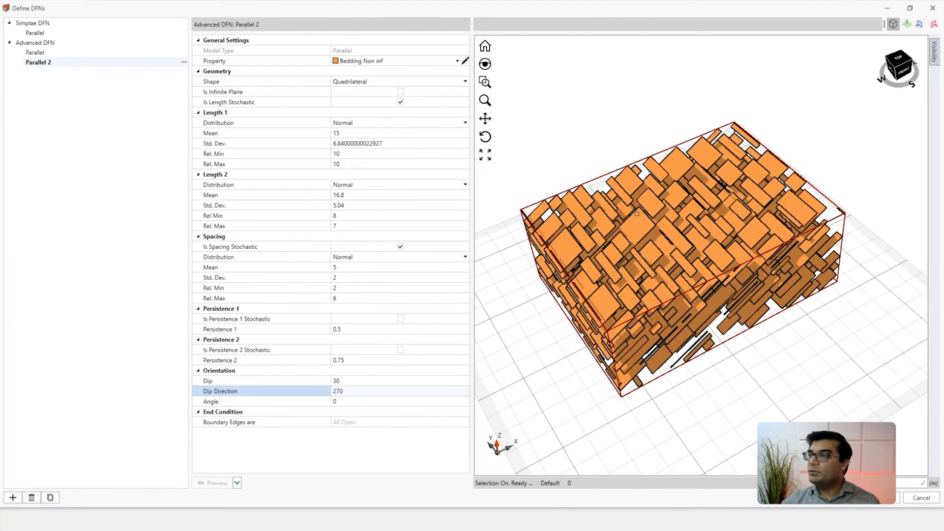
Step: Try the Circle and Ellipse shapes for the Parallel 2 fractures, previewing each one
click(360, 82)
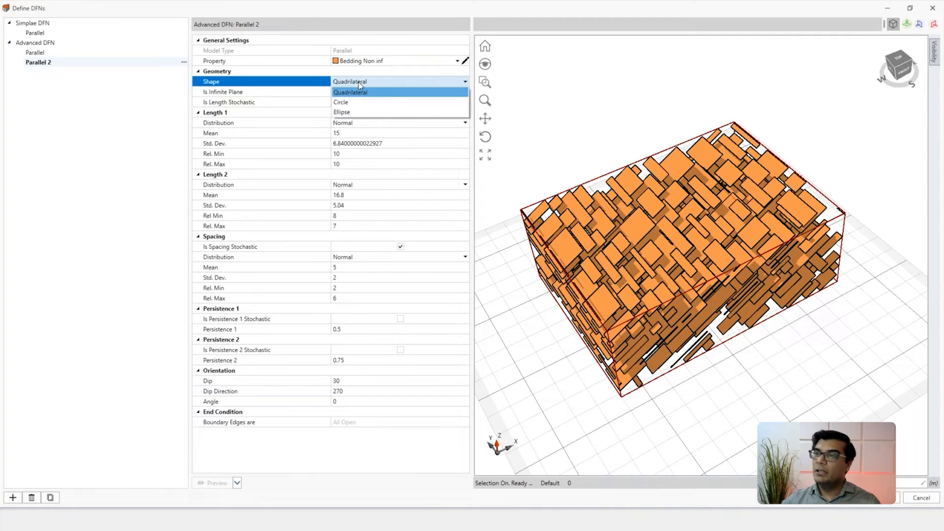
click(344, 101)
click(225, 481)
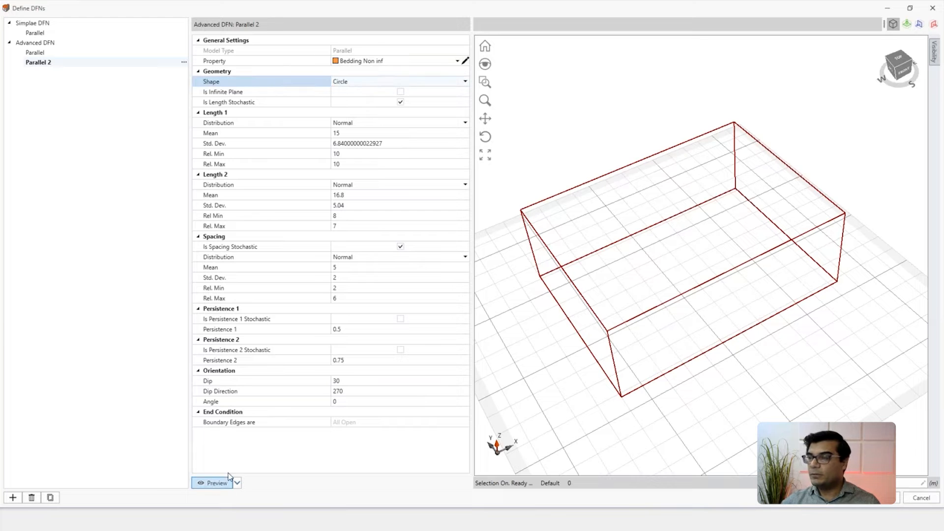
click(399, 81)
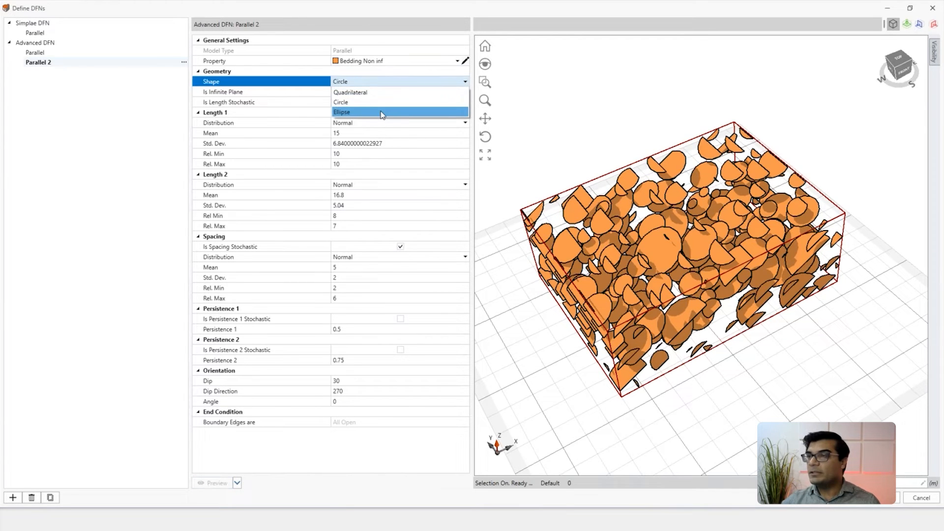
click(383, 113)
click(220, 481)
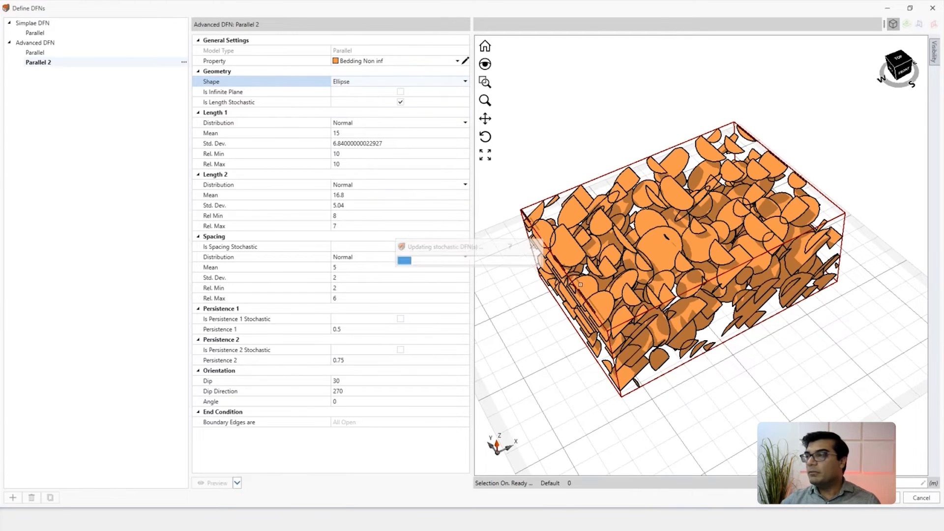
Step: Set the Parallel 2 fracture shape to Circle and preview the result
click(367, 82)
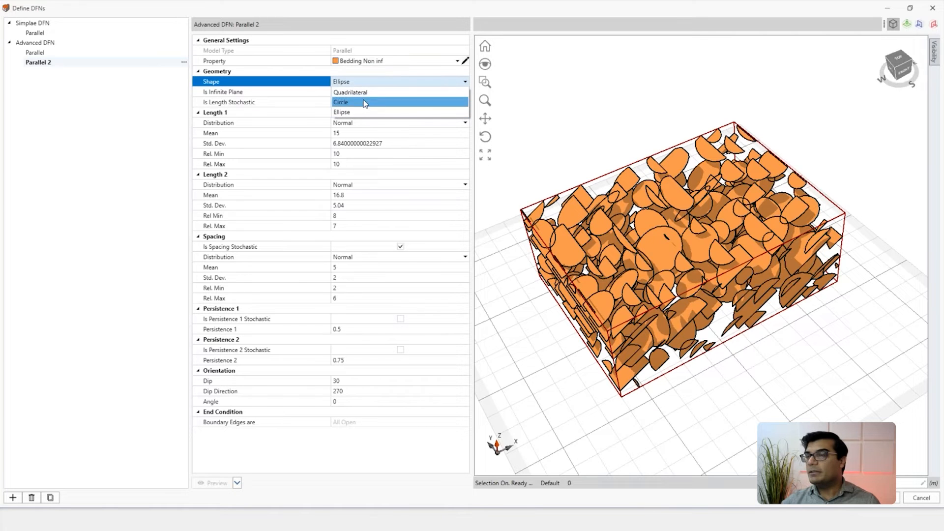
click(341, 102)
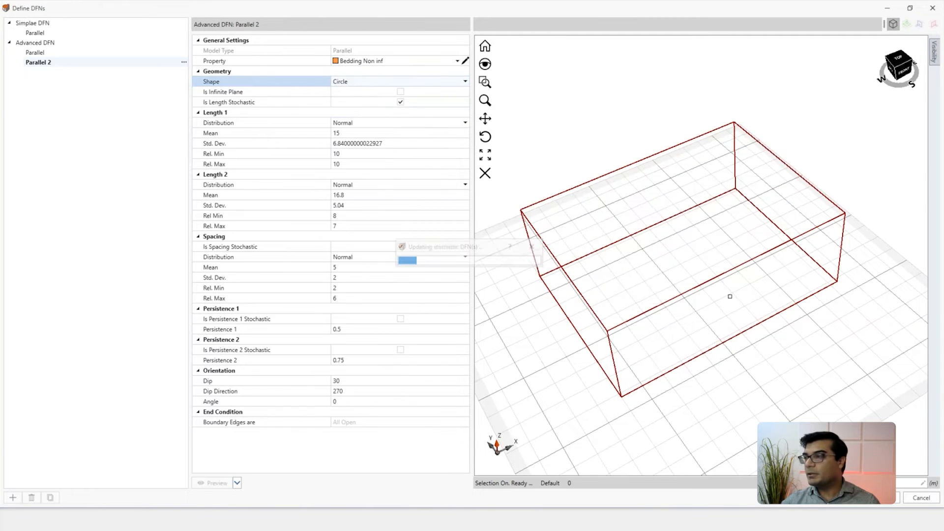
scroll(718, 312, down, 1)
middle_drag(718, 313, 698, 310)
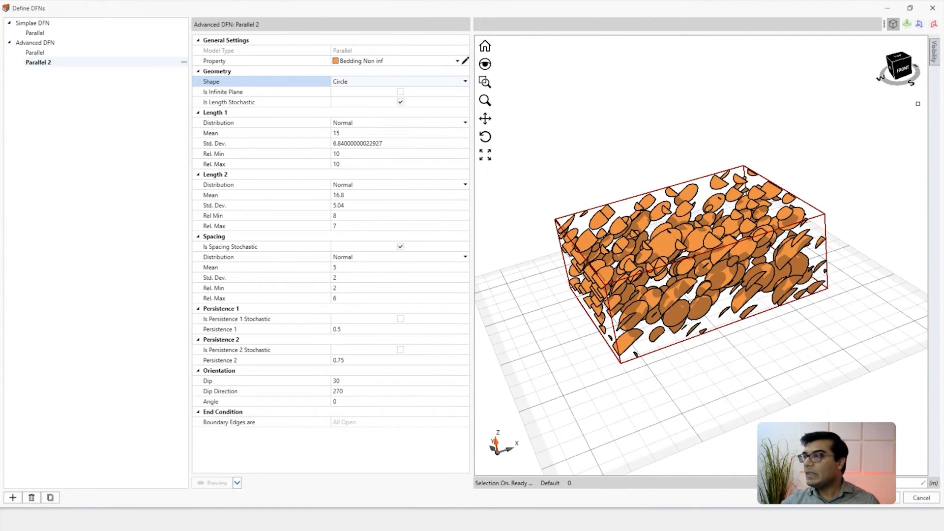
Step: Show the mesh of the first Parallel set together with the Parallel 2 fractures in the preview
click(933, 52)
click(865, 64)
click(883, 73)
middle_drag(782, 263, 743, 221)
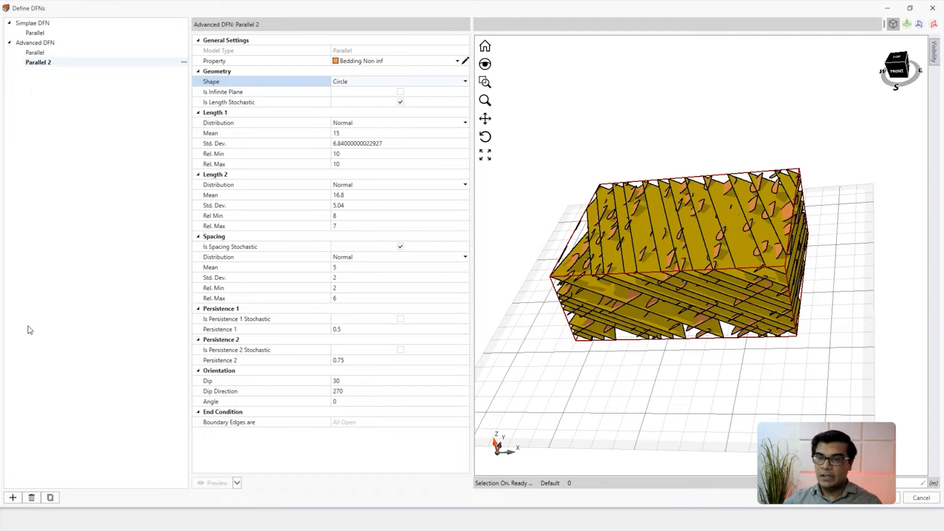
Step: Create a third discrete fracture network and name it Cross Joint
click(13, 497)
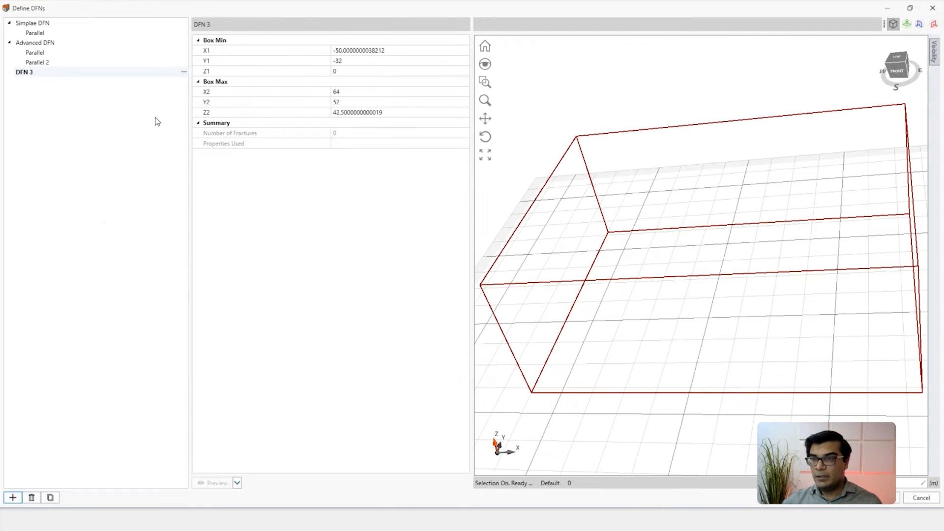
click(30, 72)
click(31, 73)
key(BackSpace)
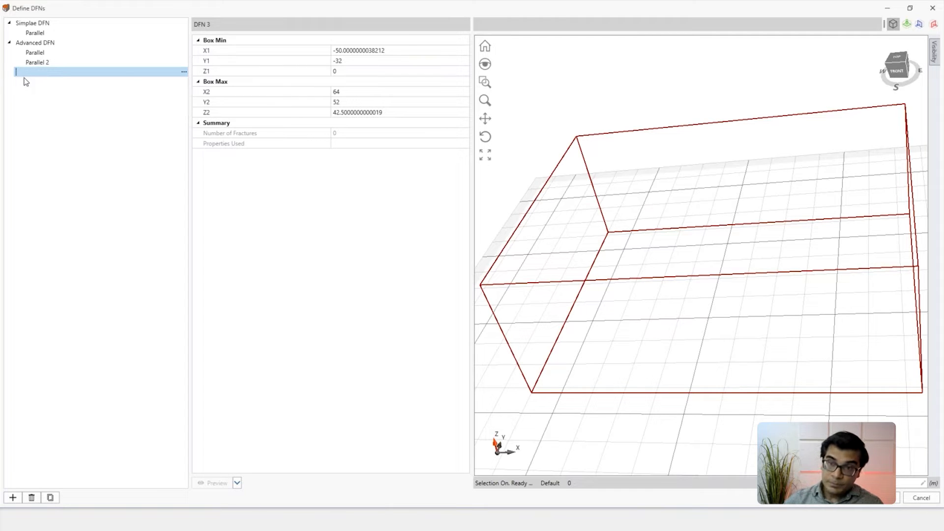
text(Cross Joint)
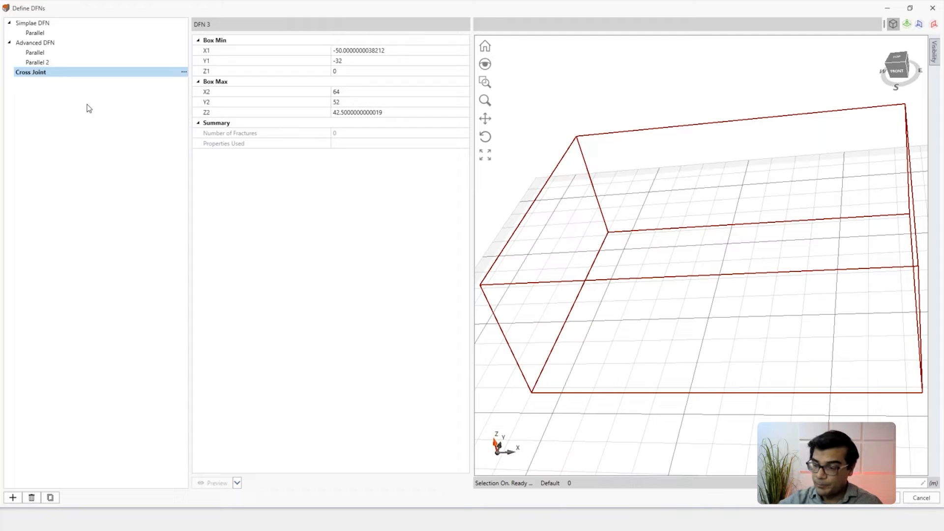
Step: Add a Cross-Jointed fracture model to the Cross Joint network and inspect it in the preview
click(184, 72)
click(204, 94)
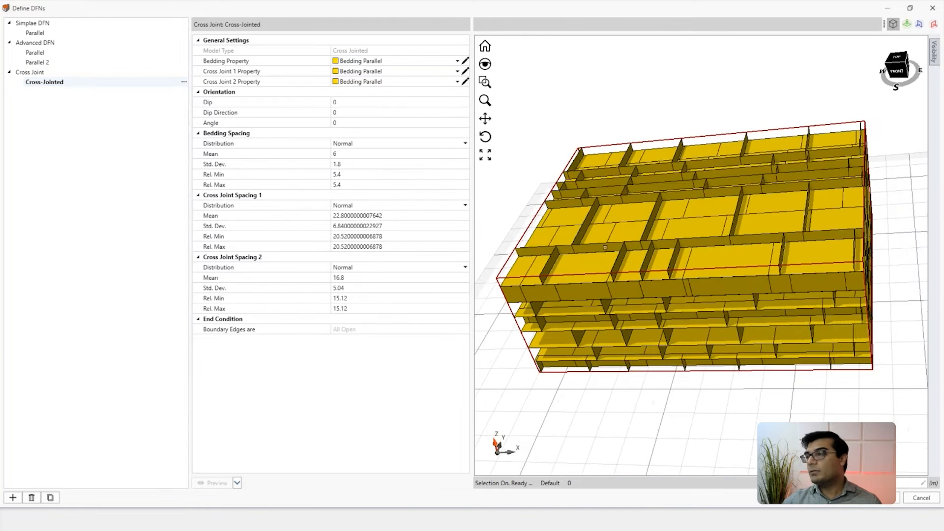
scroll(604, 247, down, 2)
mouse_move(605, 248)
middle_down()
mouse_move(634, 247)
mouse_move(639, 266)
mouse_move(605, 243)
middle_up()
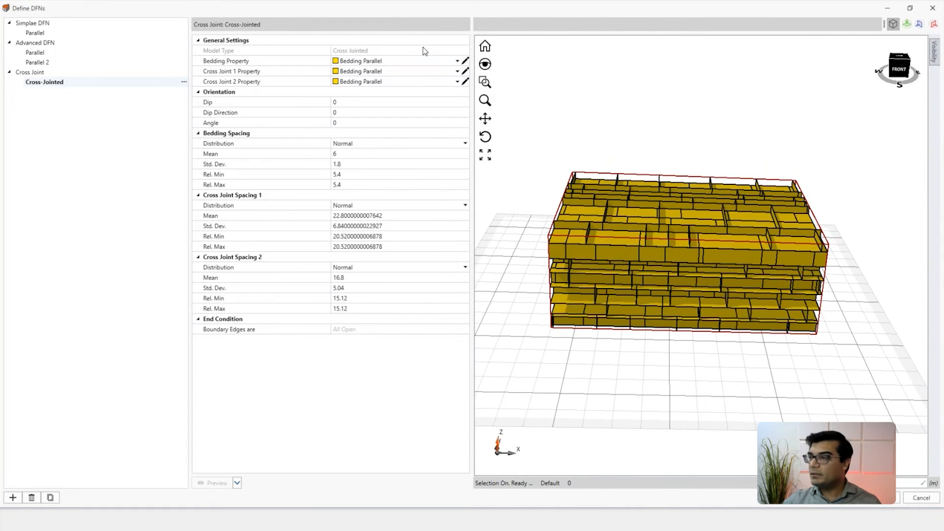
Step: Assign Bedding cross as the bedding property, cross 1 as Cross Joint 1 and cross 2 as Cross Joint 2
click(443, 61)
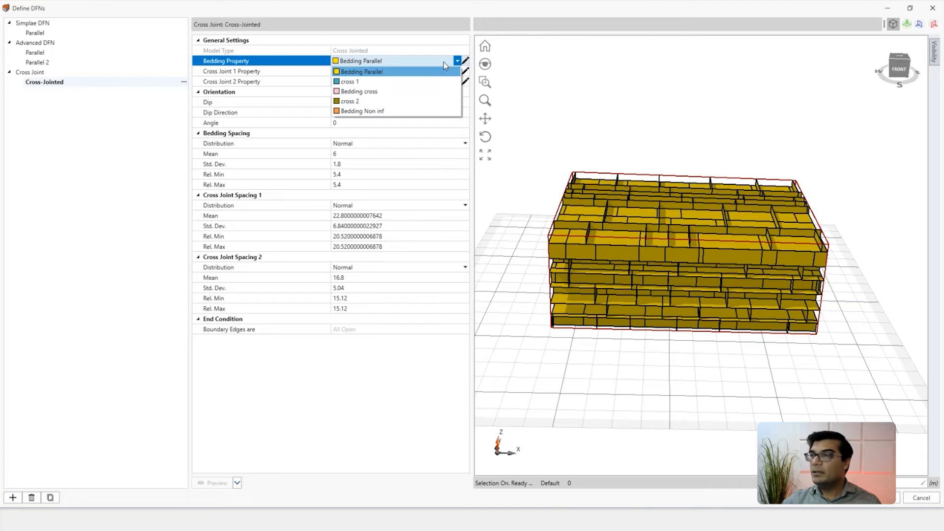
click(393, 93)
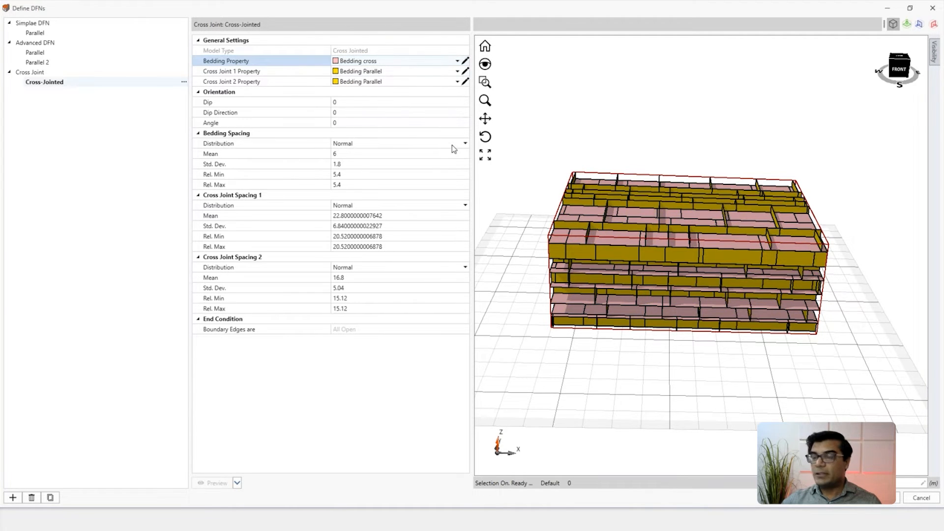
middle_drag(594, 266, 612, 258)
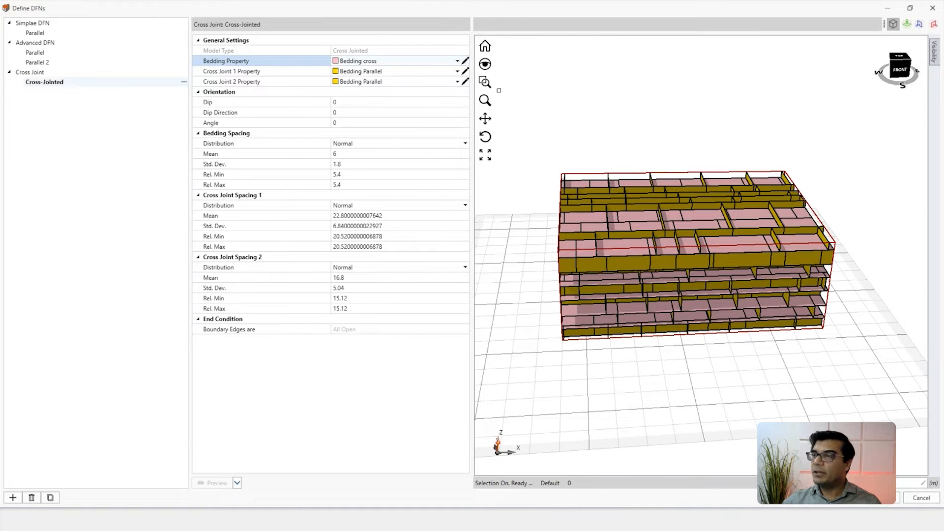
click(458, 71)
click(415, 96)
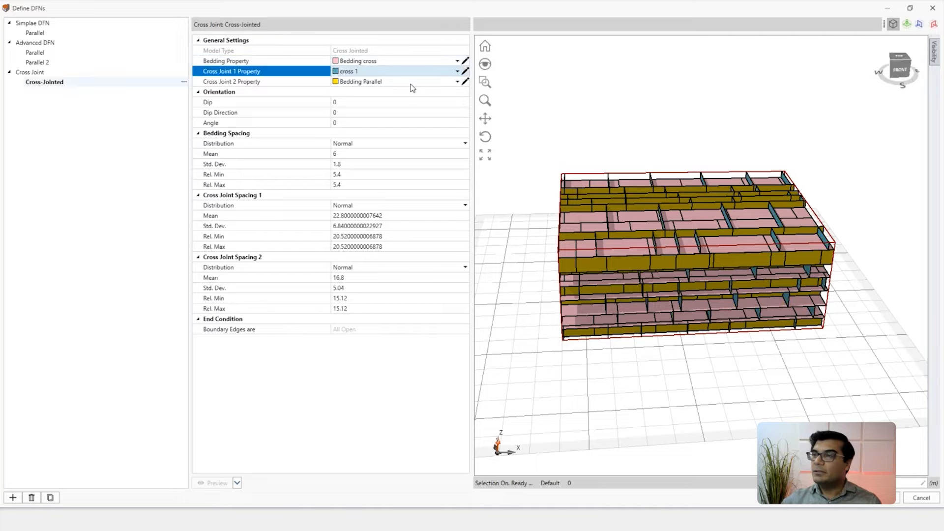
click(458, 82)
click(394, 120)
middle_drag(680, 259, 532, 223)
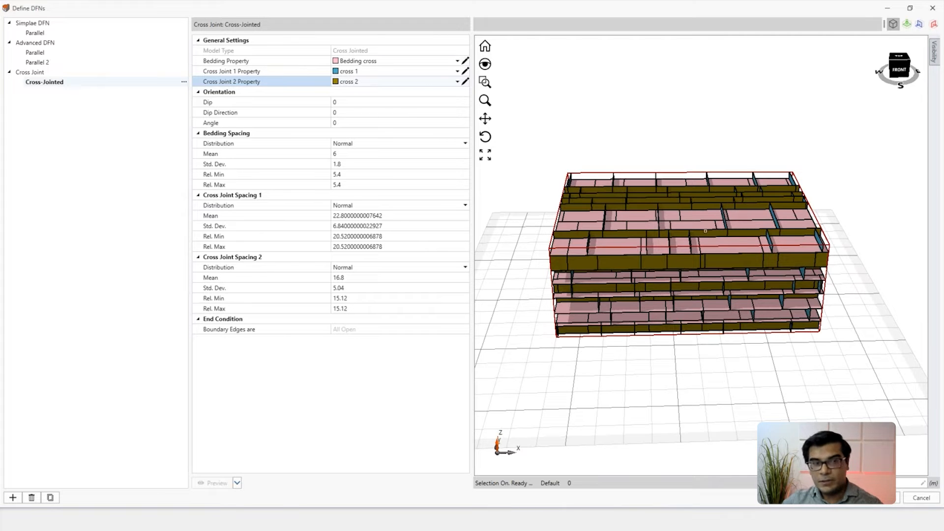
Step: Set the Cross-Jointed model's orientation angle to 30 and preview the fractures
scroll(624, 273, up, 2)
scroll(624, 273, down, 2)
middle_drag(624, 273, 591, 244)
scroll(661, 264, up, 3)
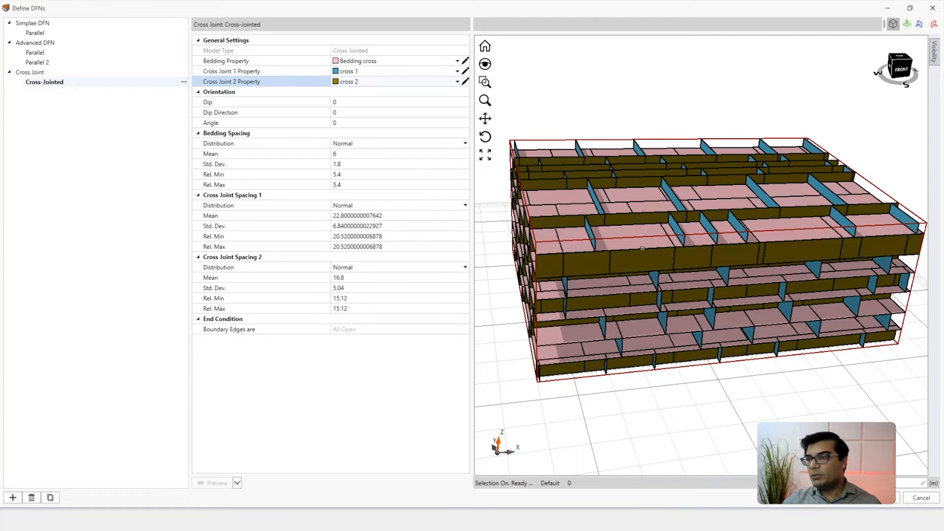
scroll(642, 248, down, 3)
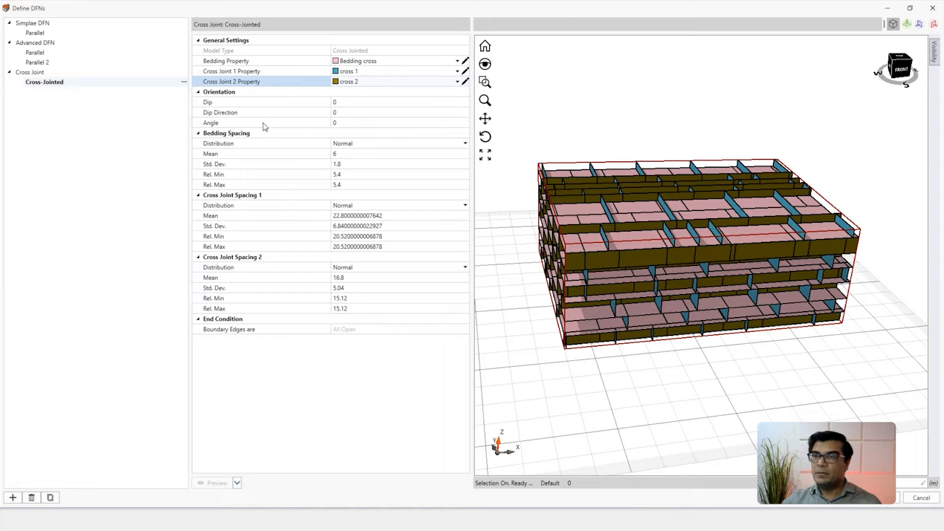
click(338, 125)
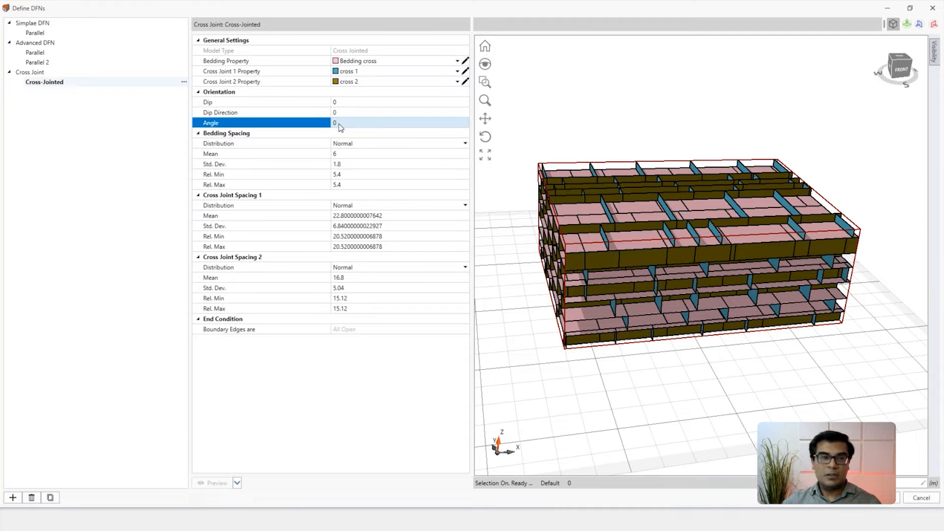
middle_drag(675, 287, 641, 293)
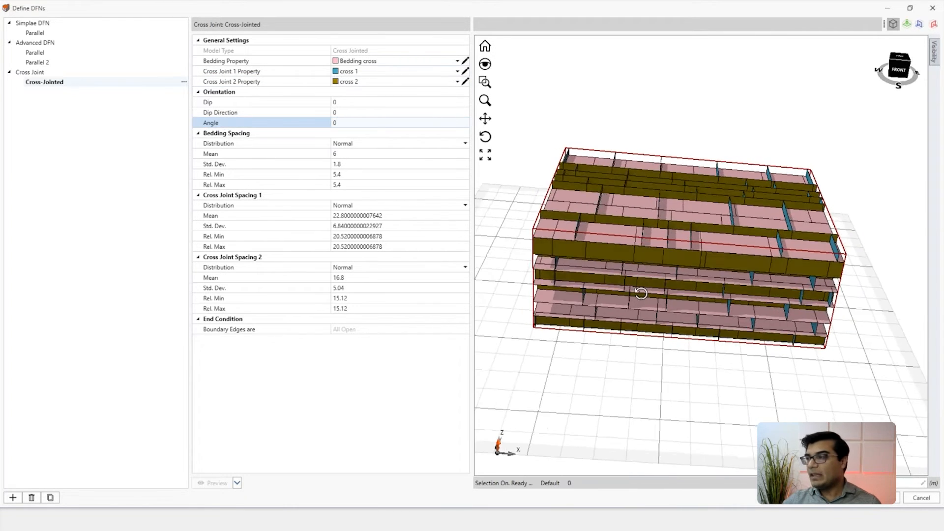
scroll(616, 241, up, 10)
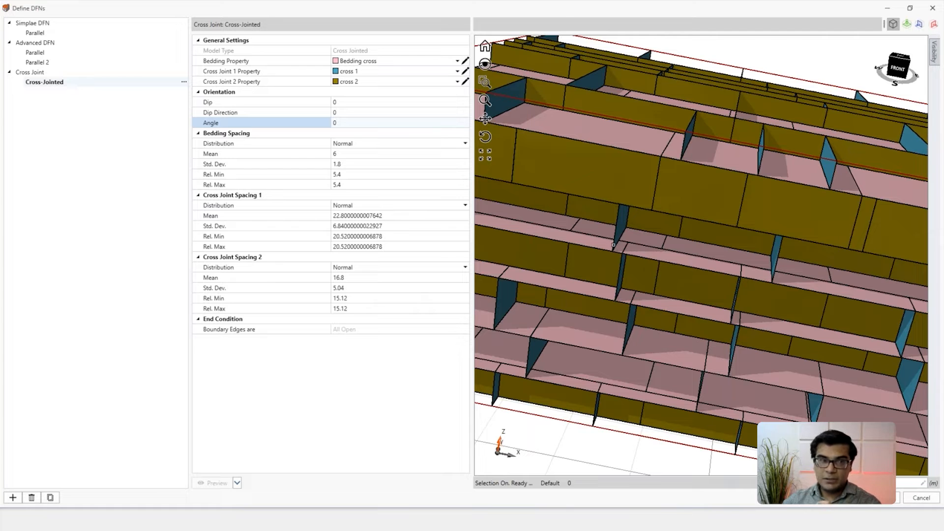
click(352, 123)
text(30)
key(Return)
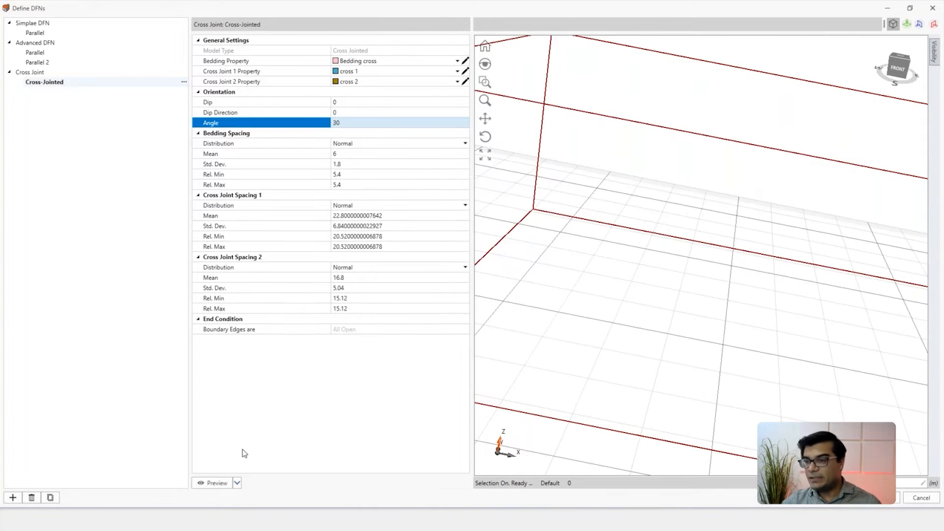
click(216, 484)
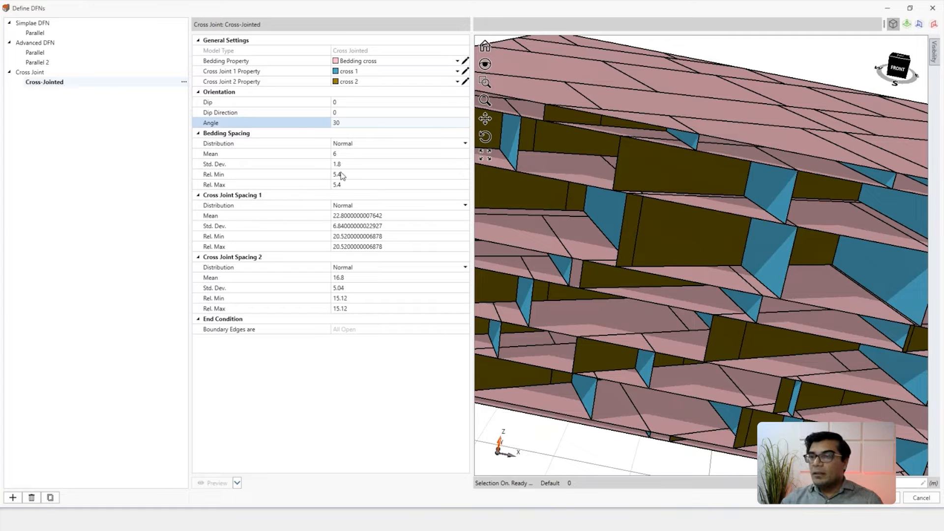
scroll(595, 255, down, 4)
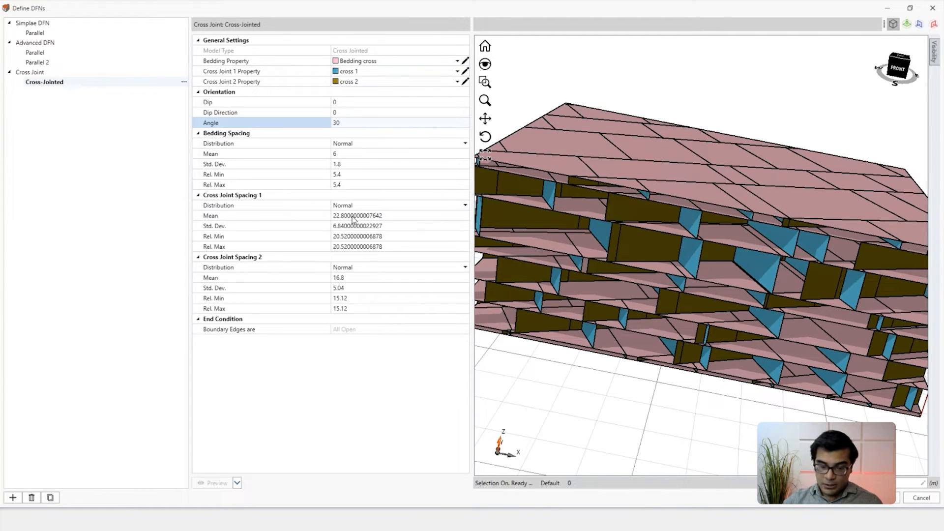
Step: Set Cross Joint Spacing 1 to a relative minimum of 10 and a relative maximum of 20
click(373, 239)
text(10.)
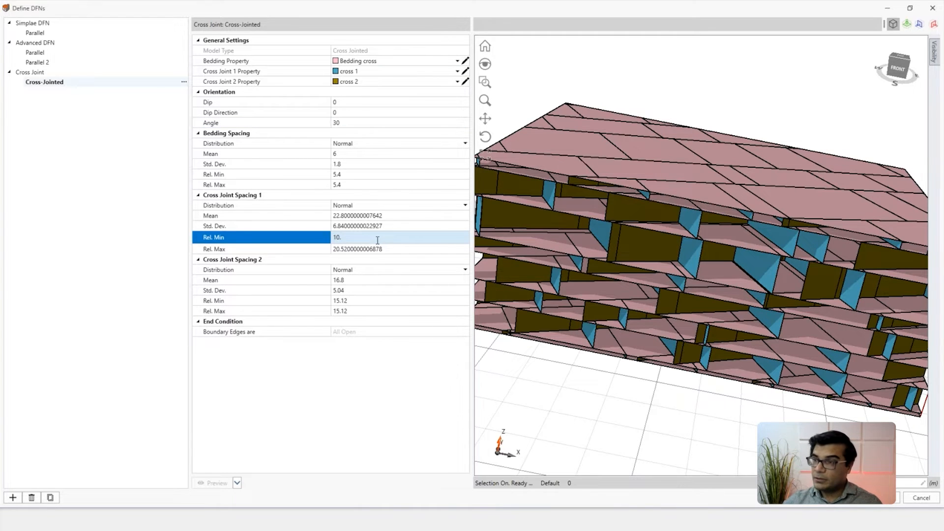
key(Return)
text(20)
key(Return)
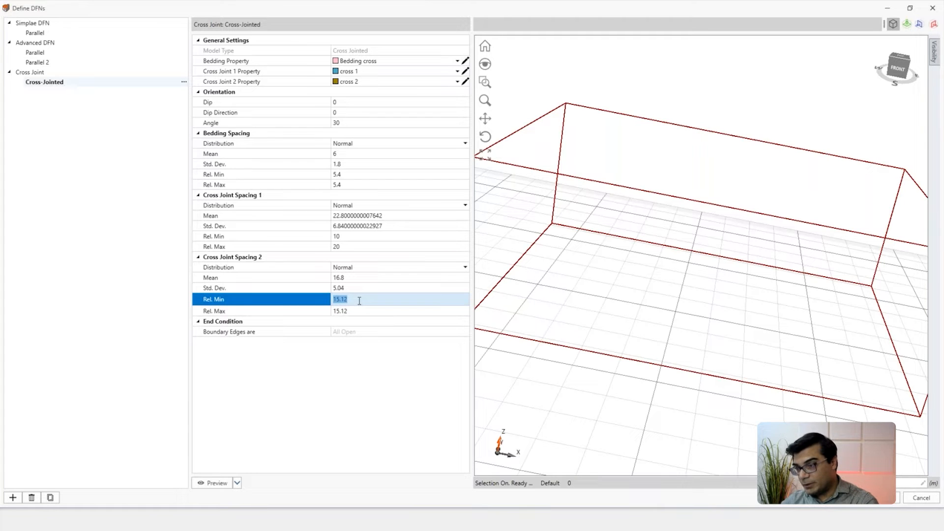
Step: Set Cross Joint Spacing 2 to a relative minimum of 8 and relative maximum of 7, and preview the network
text(8)
key(Return)
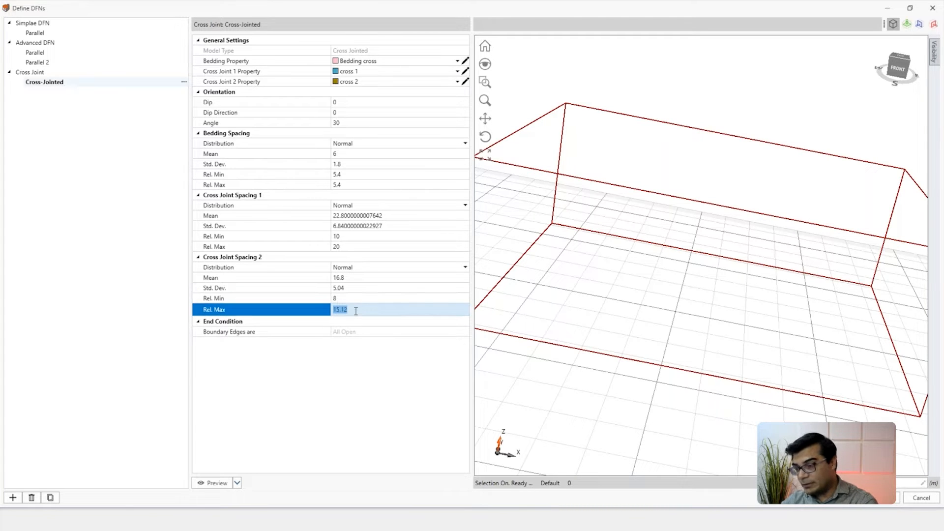
text(7)
key(Return)
click(213, 483)
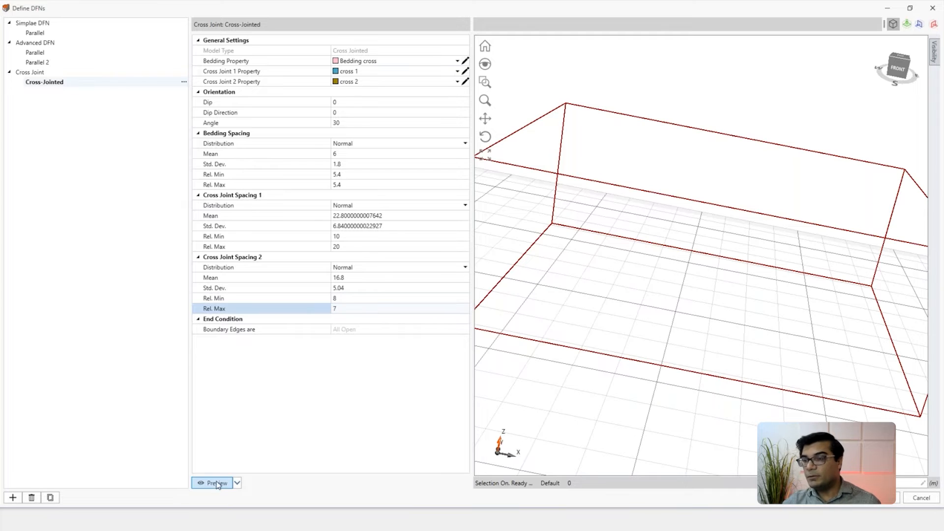
scroll(674, 344, down, 2)
middle_drag(710, 340, 640, 288)
scroll(691, 344, down, 1)
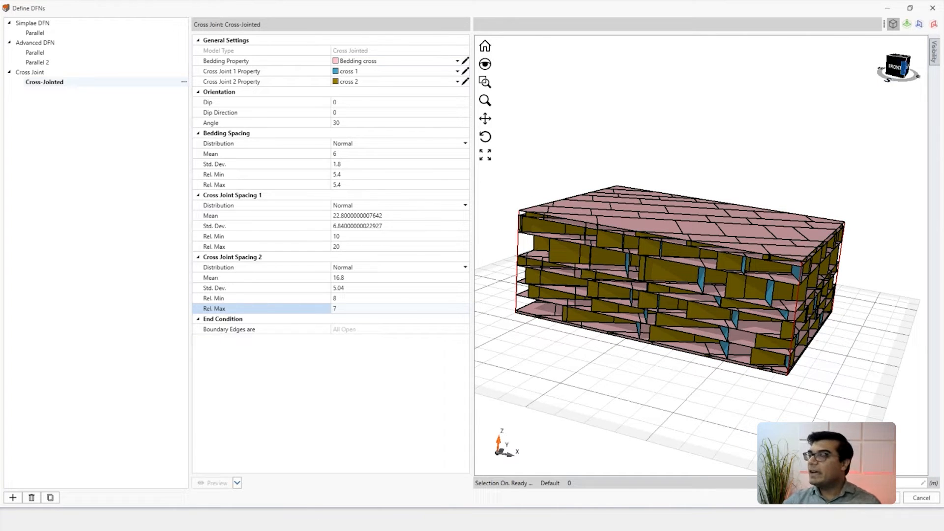
Step: Examine the interior of the cross-jointed block by moving and rotating an XZ section plane, and remove the section
click(933, 26)
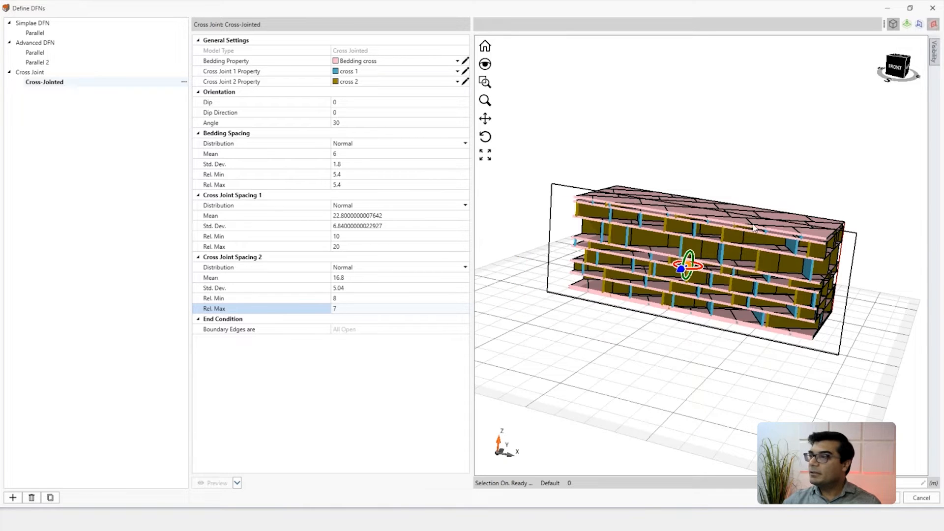
drag(681, 271, 677, 298)
middle_drag(677, 298, 669, 301)
drag(635, 298, 653, 296)
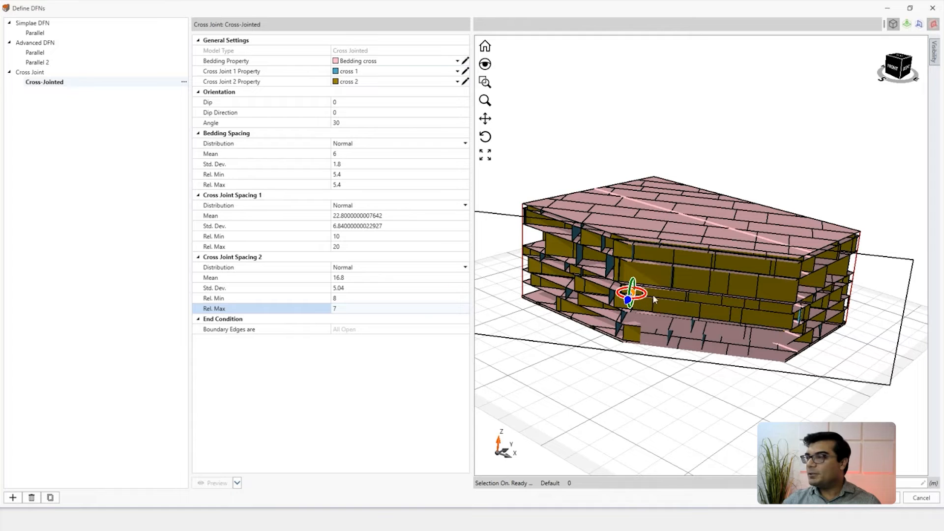
click(932, 26)
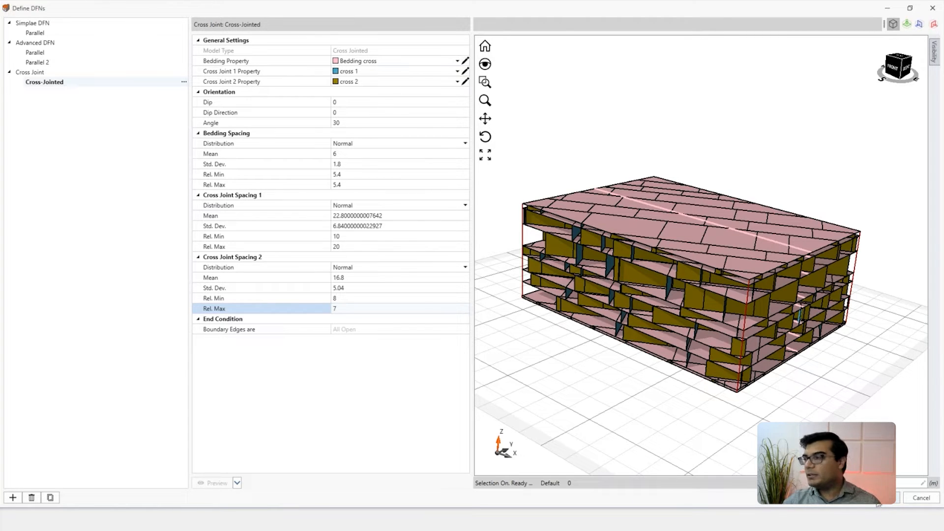
Step: Accept the DFN definitions and save the project
click(879, 499)
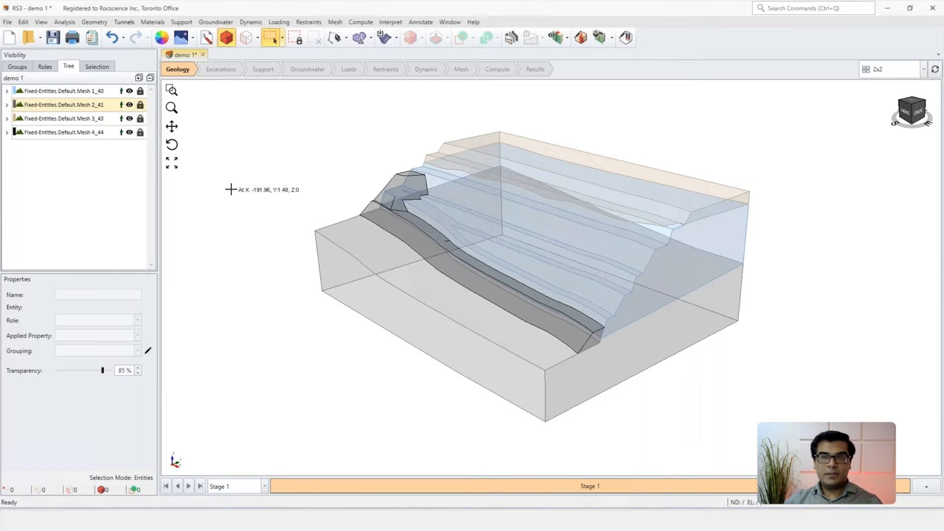
key(ctrl+s)
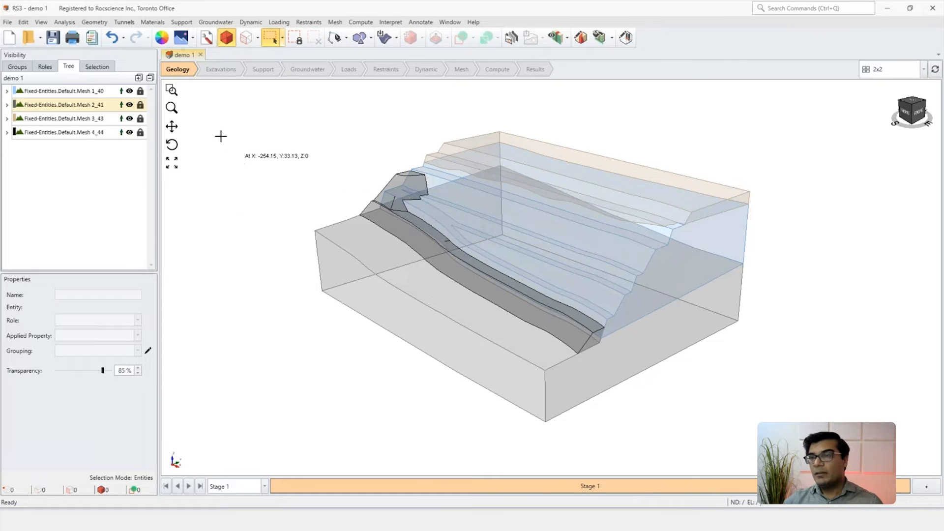
Step: Start adding a DFN and limit it to the volumes assigned the Bedrock material
click(152, 22)
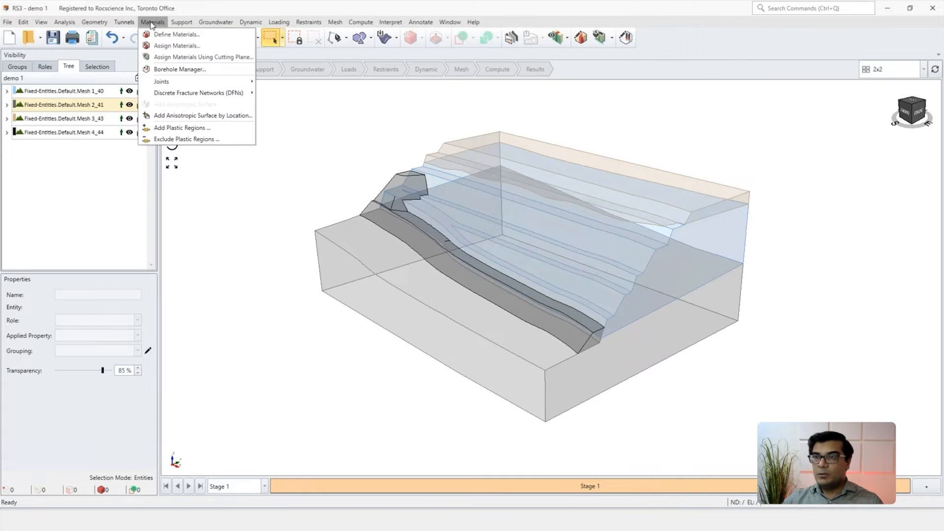
mouse_move(198, 95)
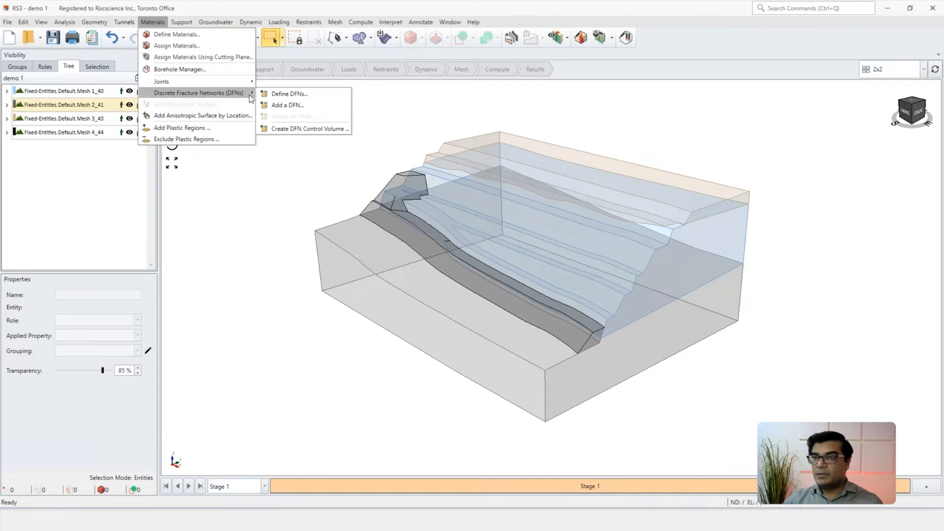
click(278, 105)
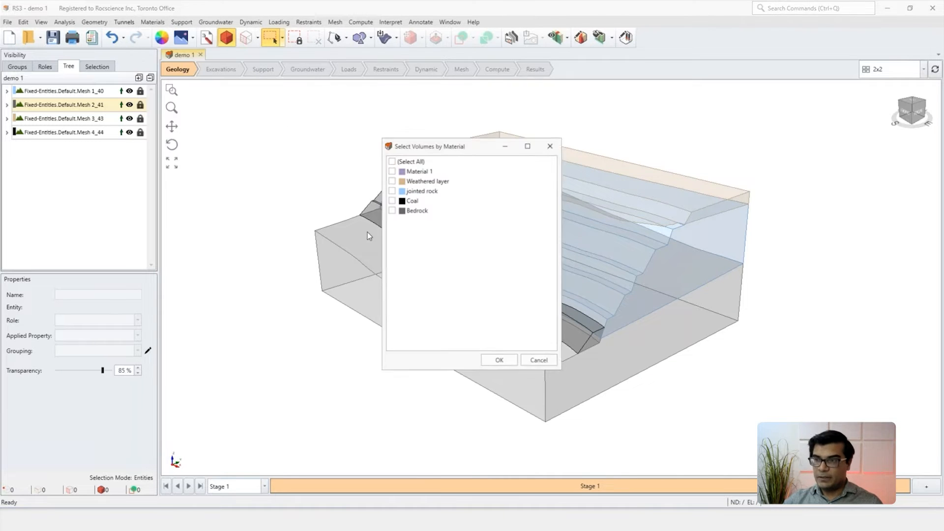
drag(436, 147, 252, 146)
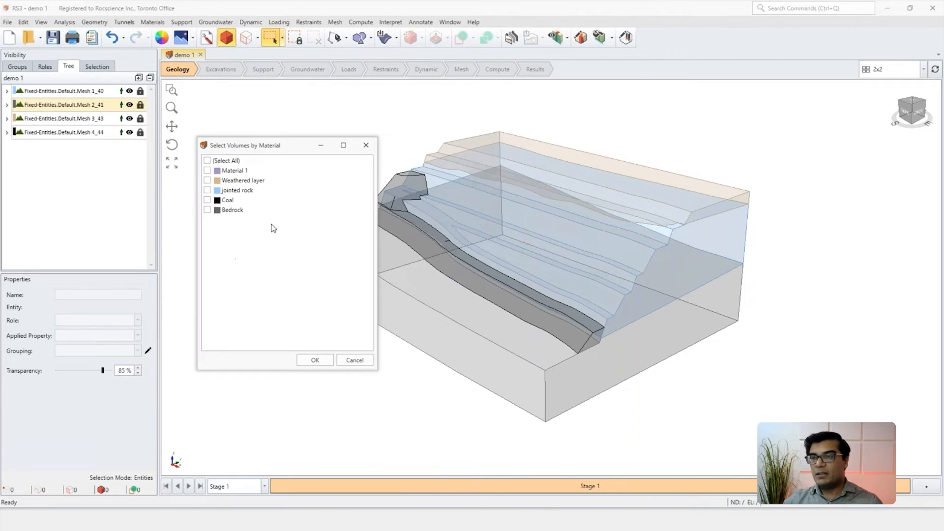
drag(252, 146, 225, 147)
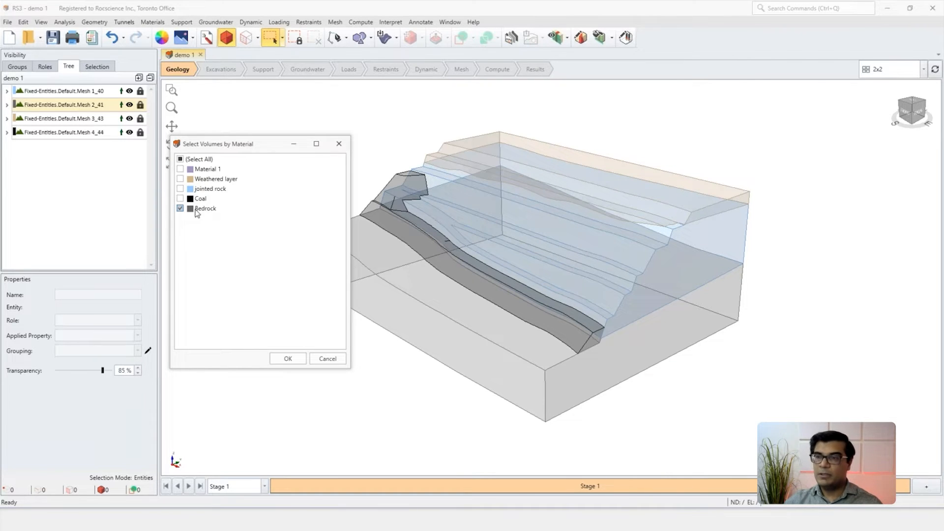
click(288, 359)
Step: Choose the Cross Joint definition for the bedrock, preview it, and add the network
drag(448, 181, 241, 186)
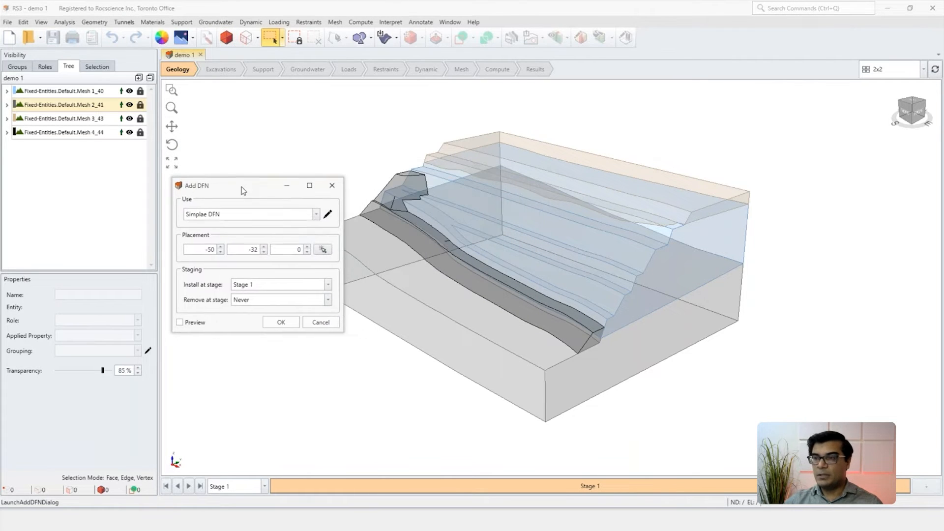
click(254, 215)
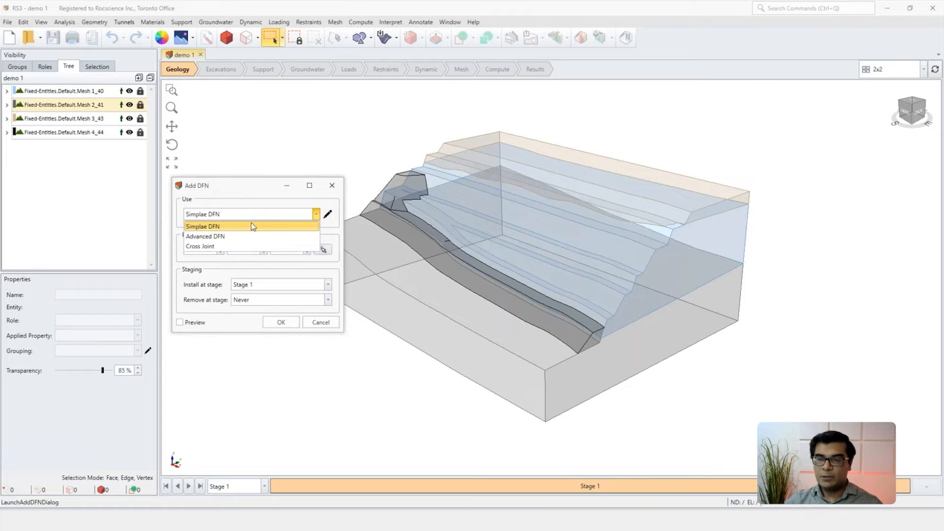
click(209, 247)
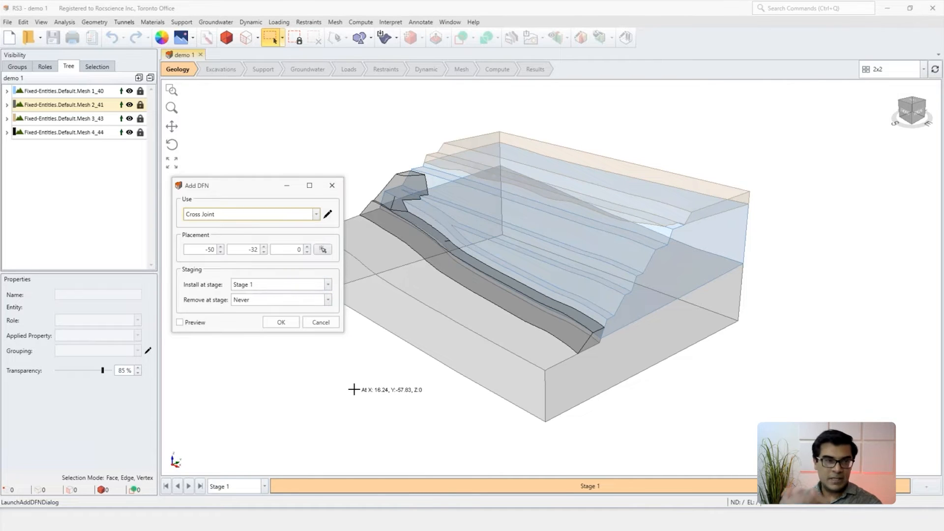
click(180, 322)
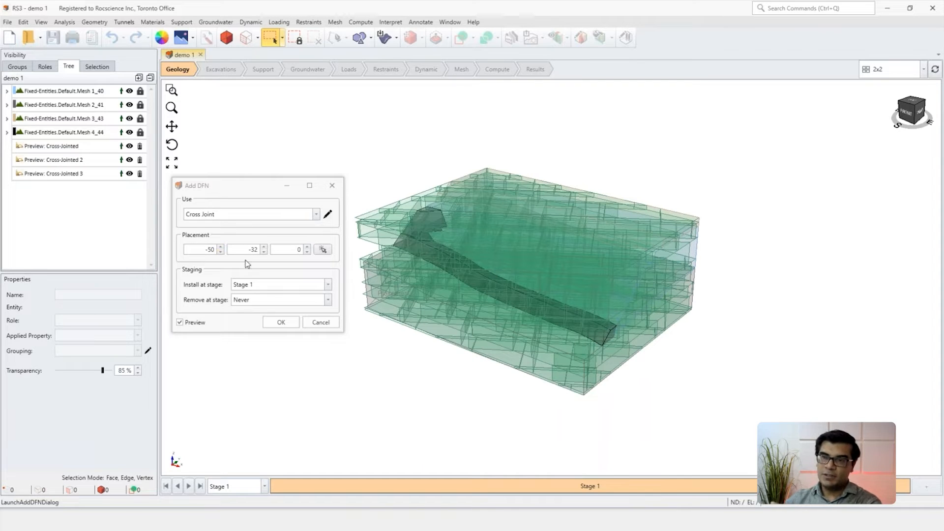
click(189, 322)
click(278, 323)
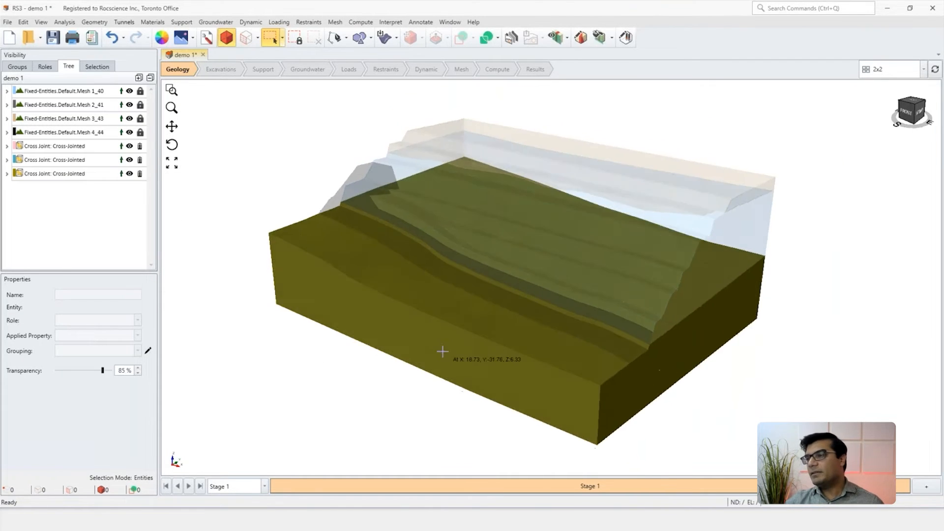
Step: Inspect the three cross-jointed surface sets in the bedrock and the joint property applied to each
mouse_move(427, 347)
middle_down()
mouse_move(645, 327)
mouse_move(398, 361)
mouse_move(384, 316)
mouse_move(420, 331)
middle_up()
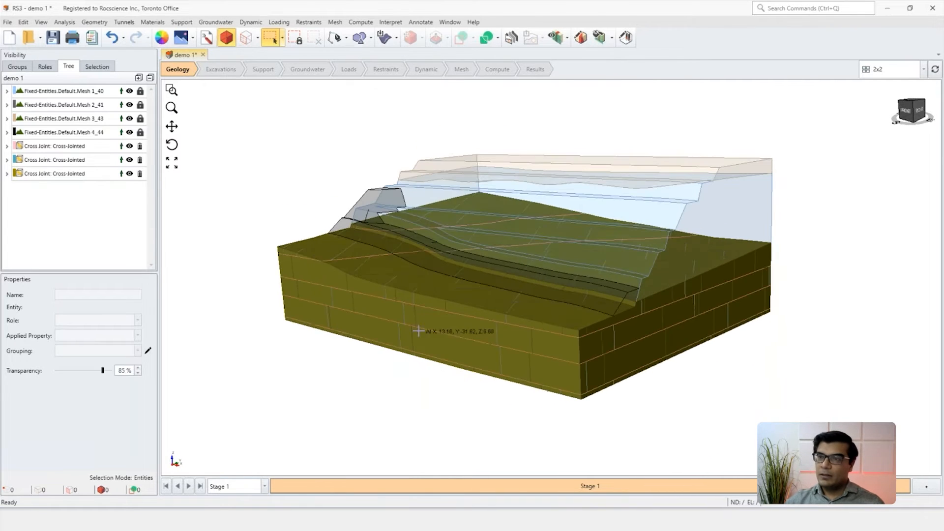
click(48, 147)
key(Down)
key(Down)
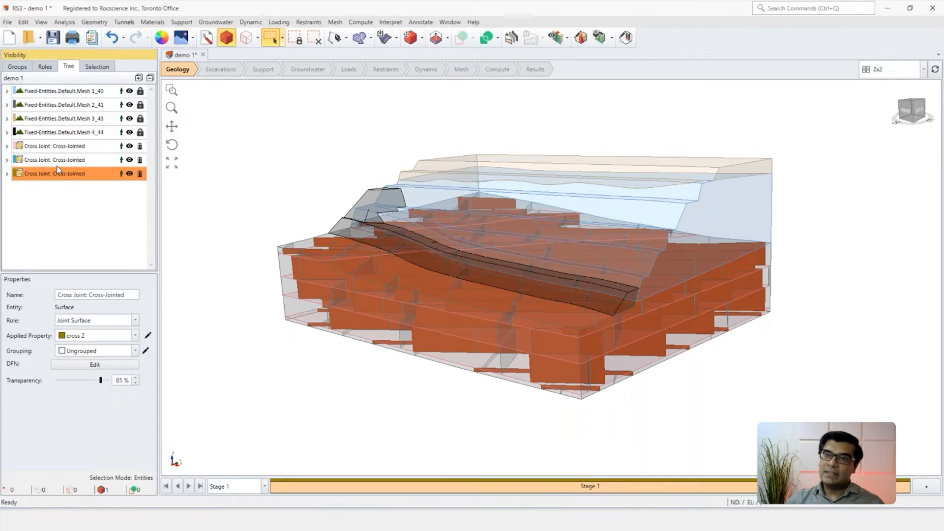
click(64, 147)
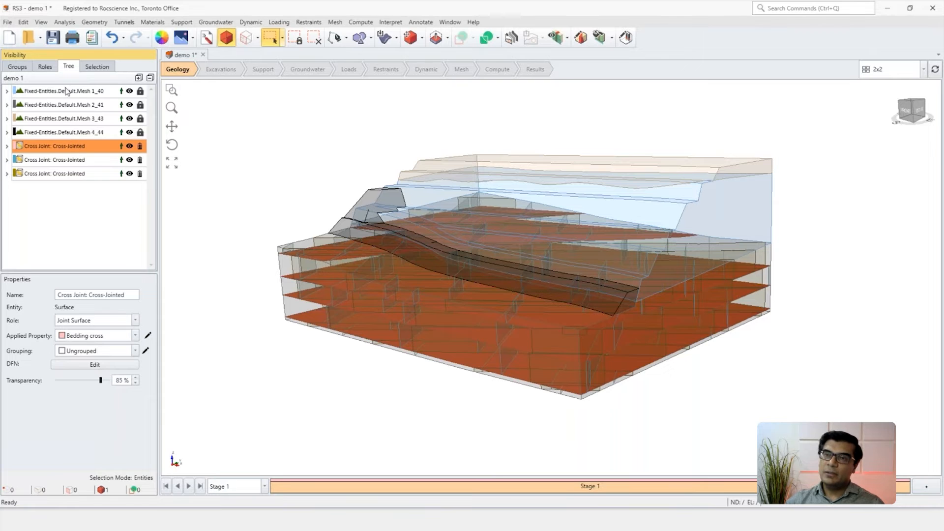
click(98, 338)
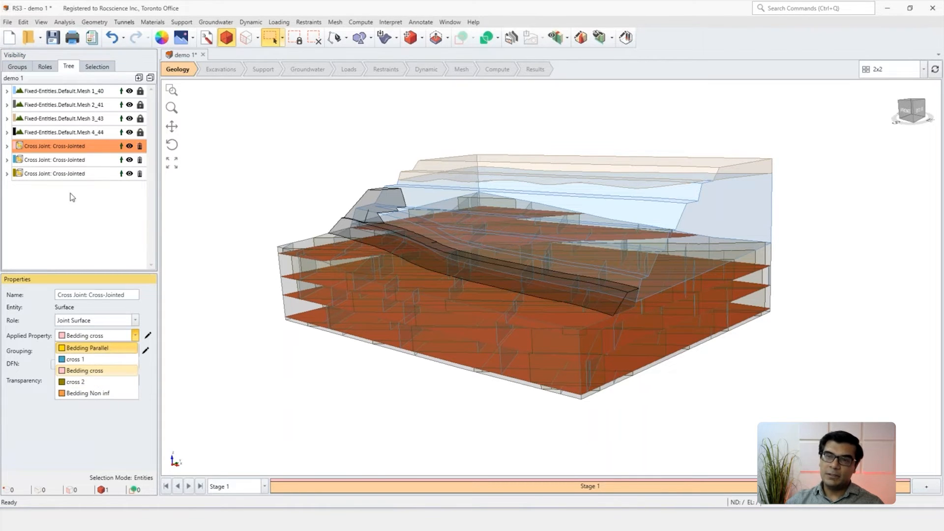
click(199, 368)
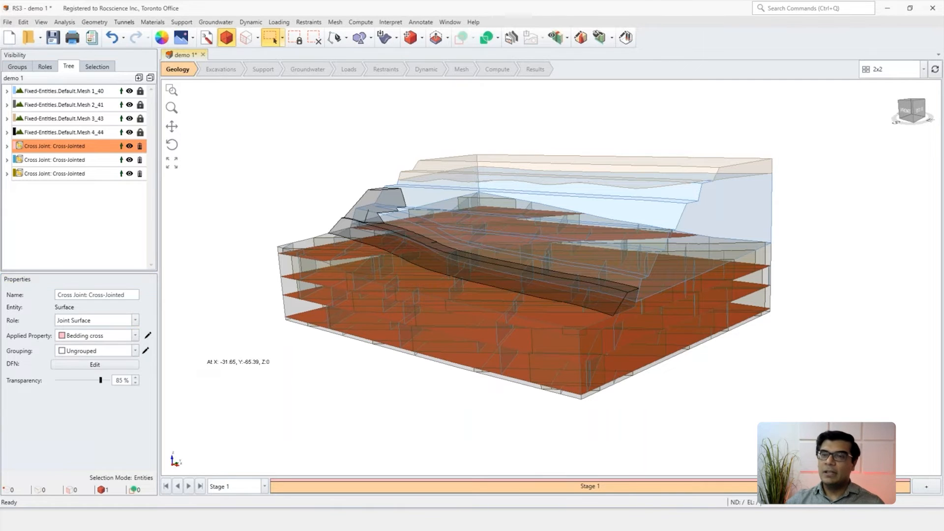
Step: Delete the cross-jointed network from the bedrock
click(96, 211)
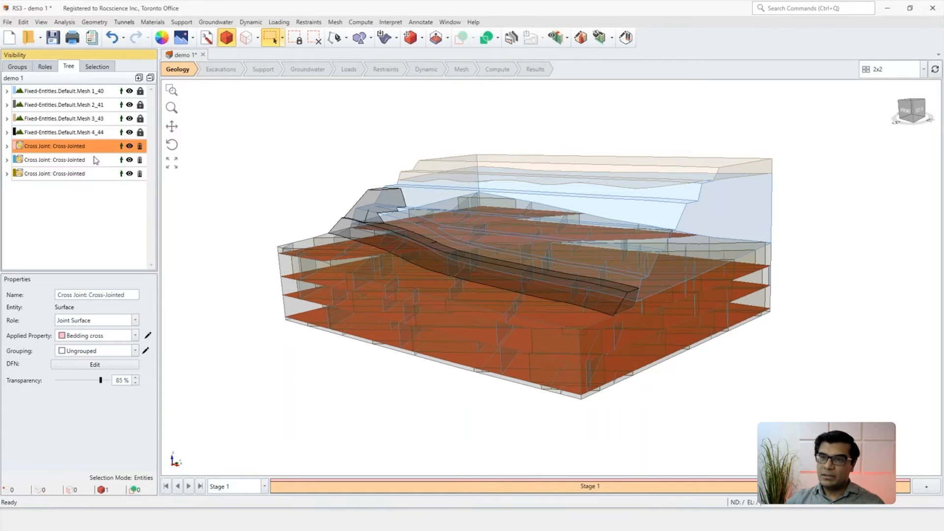
mouse_move(141, 147)
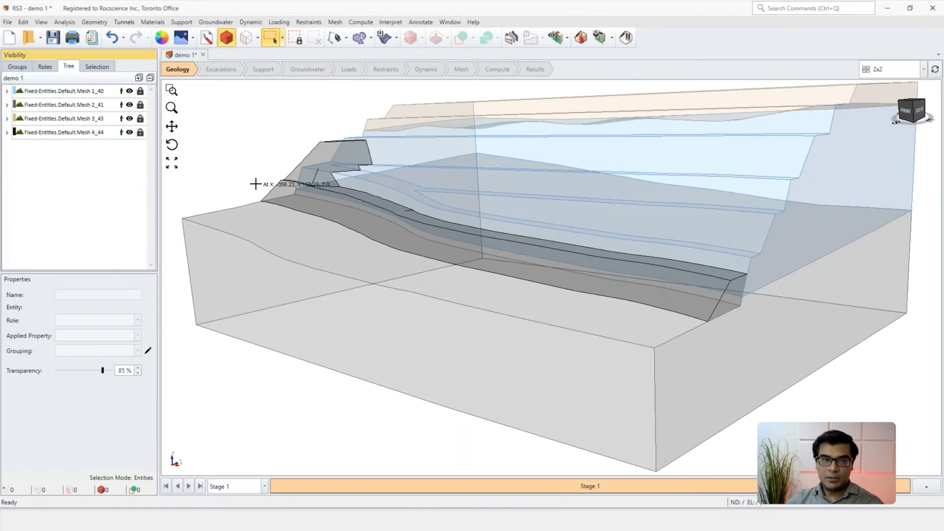
Step: Select the jointed rock volume together with the weathered layer volume above it
click(279, 193)
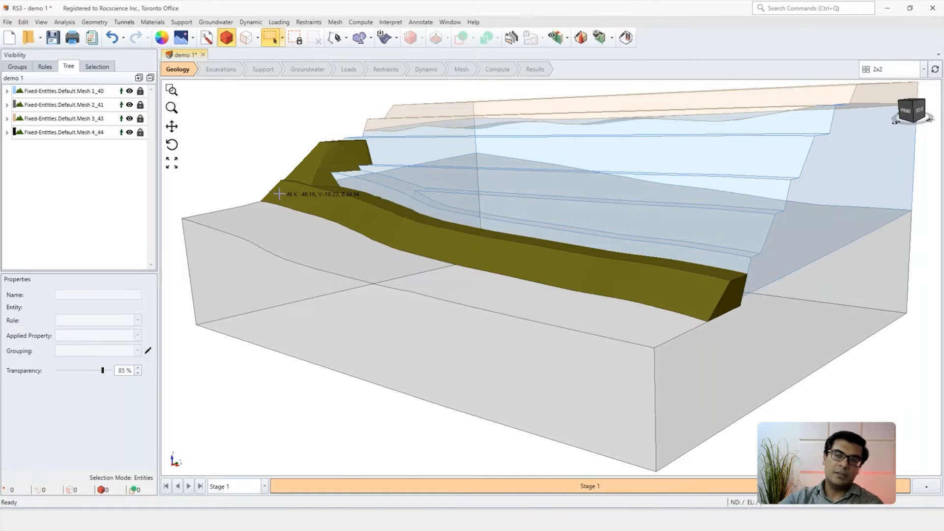
scroll(325, 235, down, 4)
middle_drag(456, 247, 491, 269)
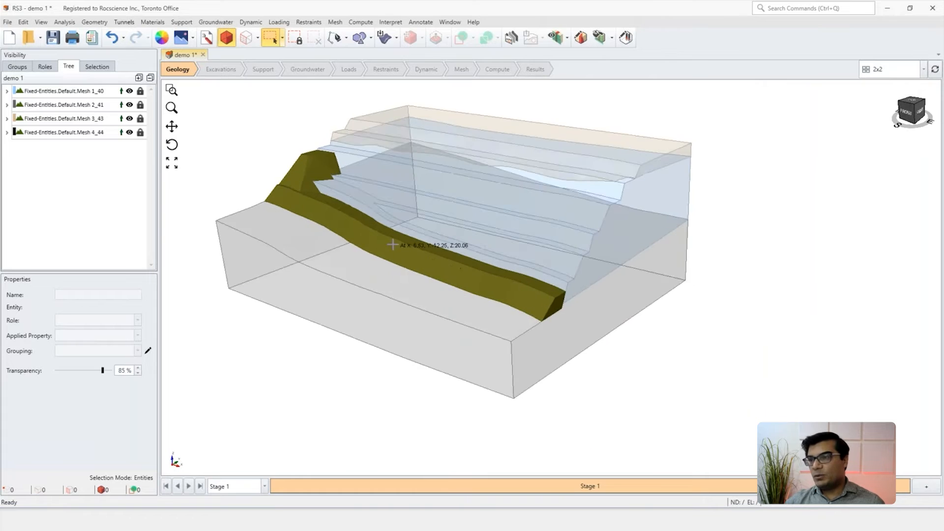
middle_drag(392, 244, 432, 281)
click(443, 264)
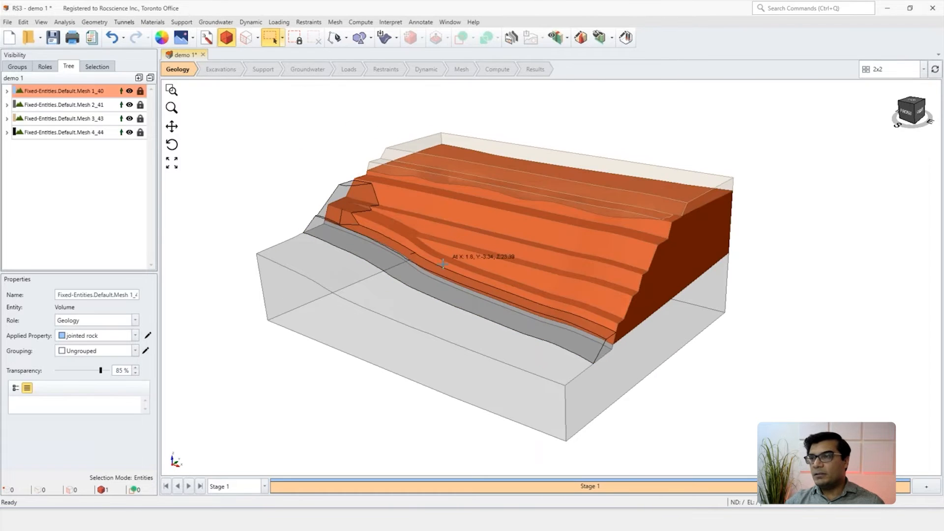
ctrl+click(529, 178)
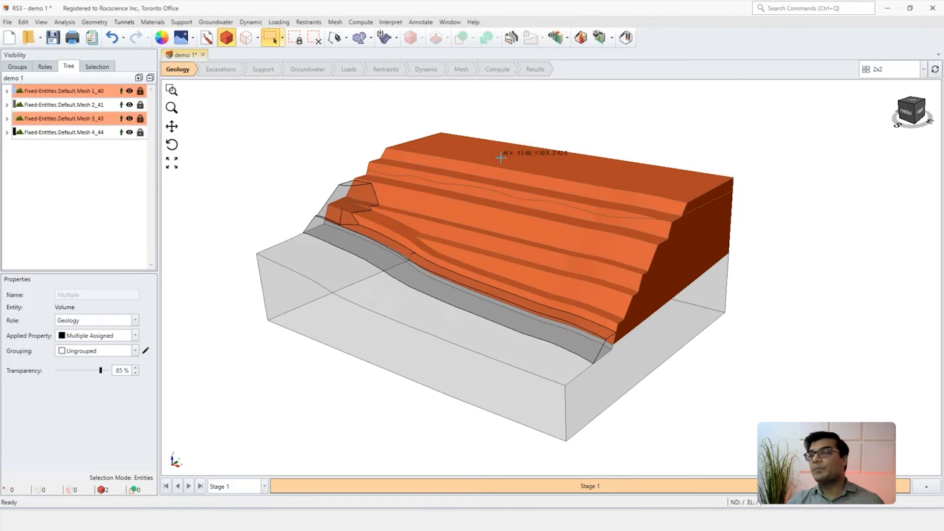
Step: Add the Advanced DFN to the selected jointed rock and weathered layer volumes
click(152, 22)
mouse_move(191, 95)
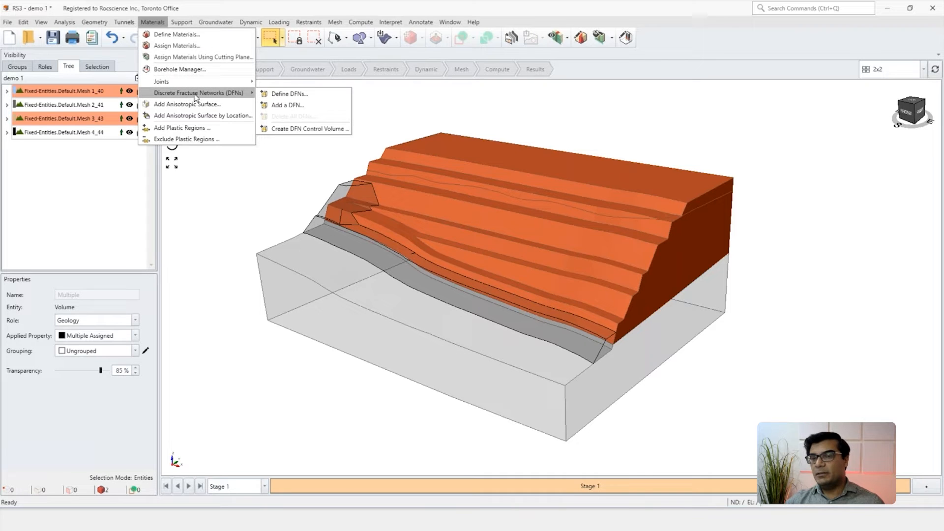
click(302, 105)
drag(426, 174, 228, 153)
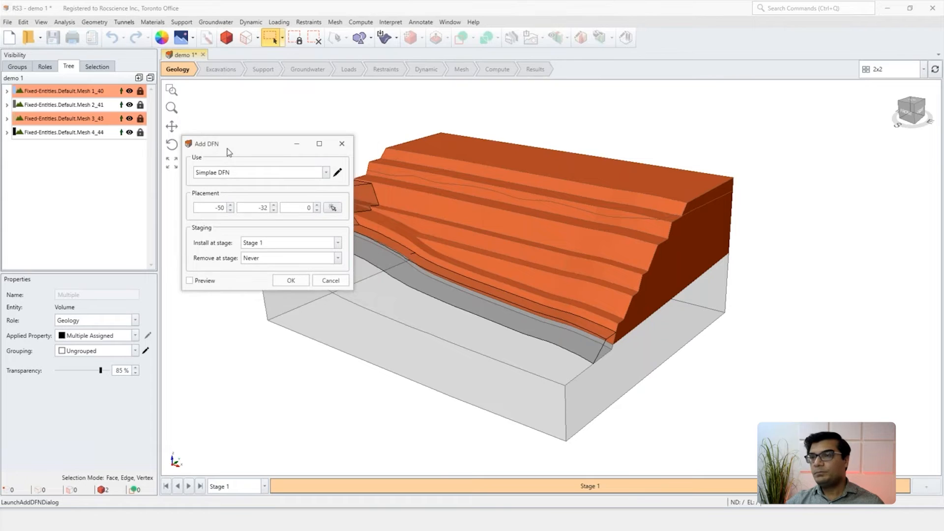
click(230, 174)
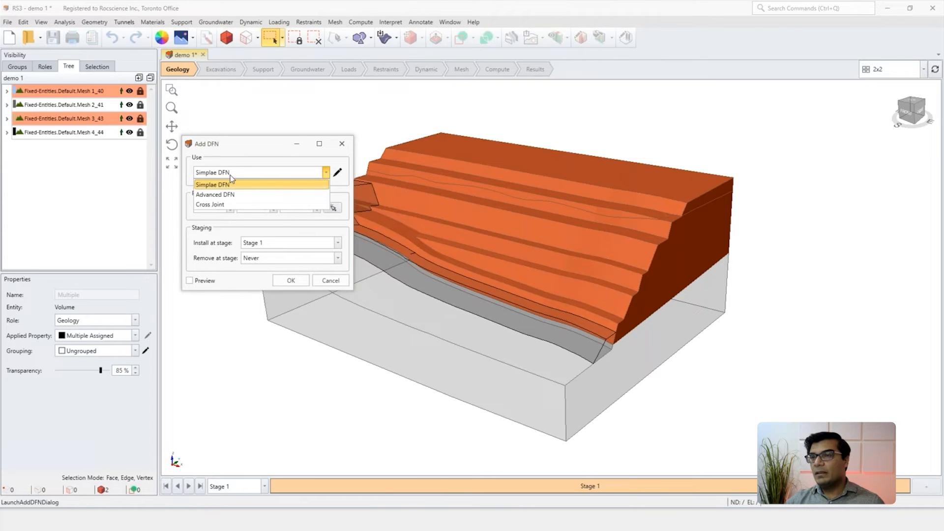
click(214, 195)
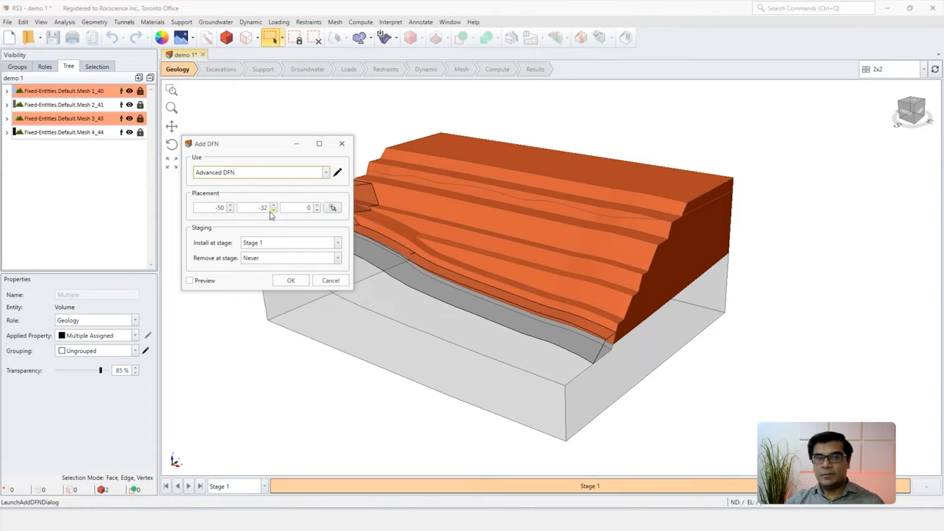
click(289, 281)
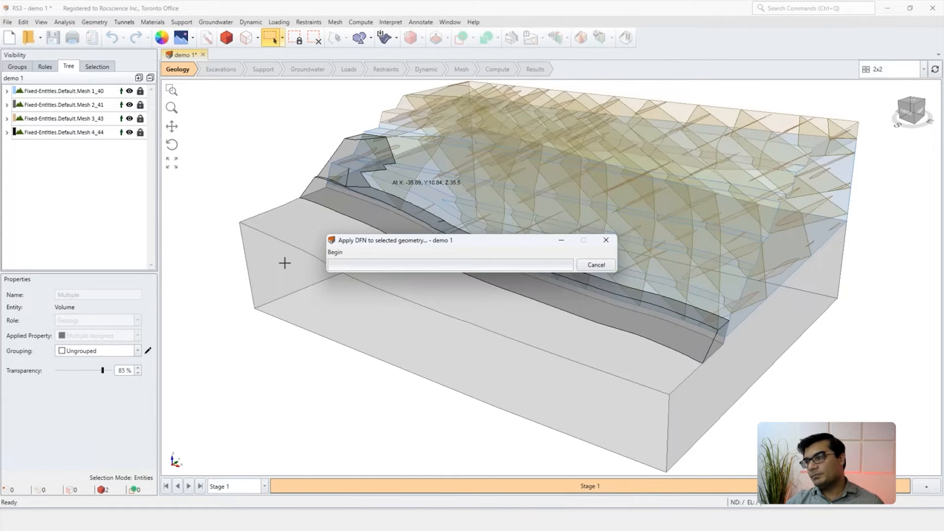
scroll(424, 313, down, 3)
middle_drag(441, 290, 401, 298)
right_drag(401, 299, 439, 302)
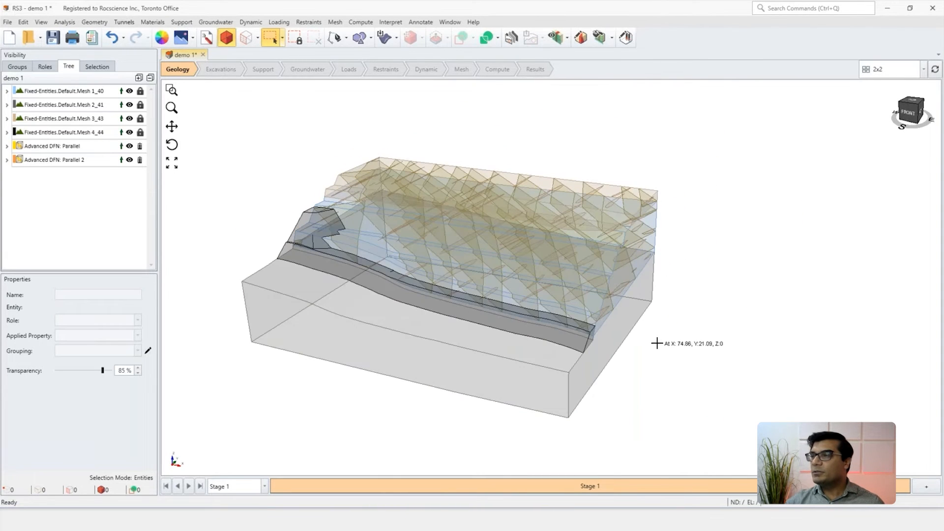
Step: Set the dip of the Parallel 2 set in the added Advanced DFN to 60, preview it, and reapply the network
click(63, 161)
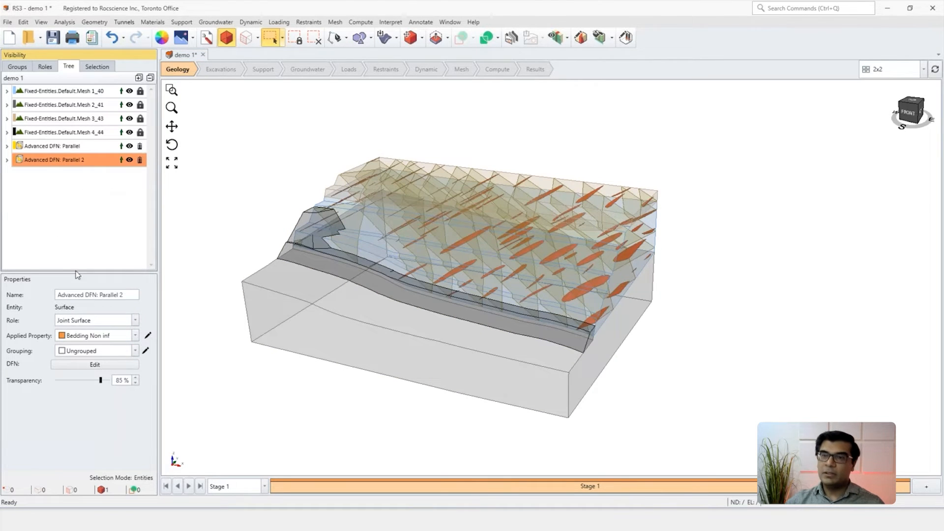
click(92, 365)
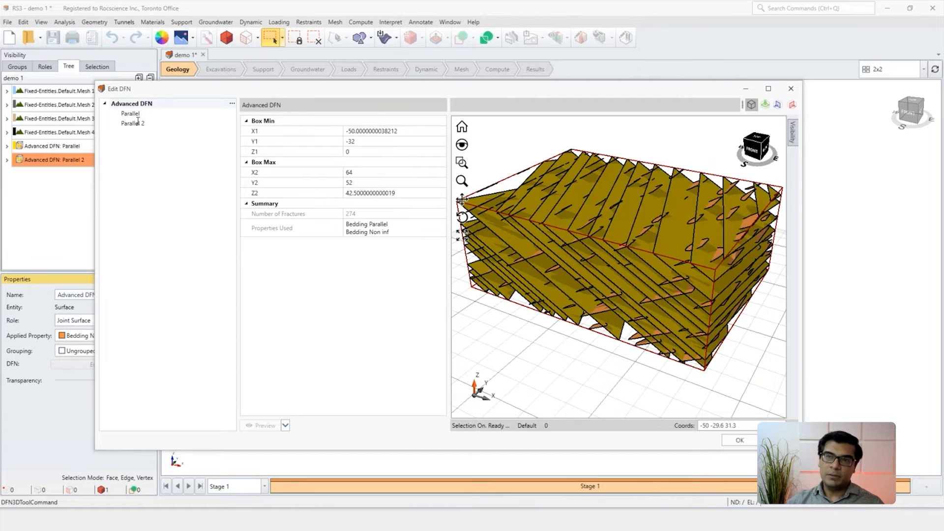
click(134, 123)
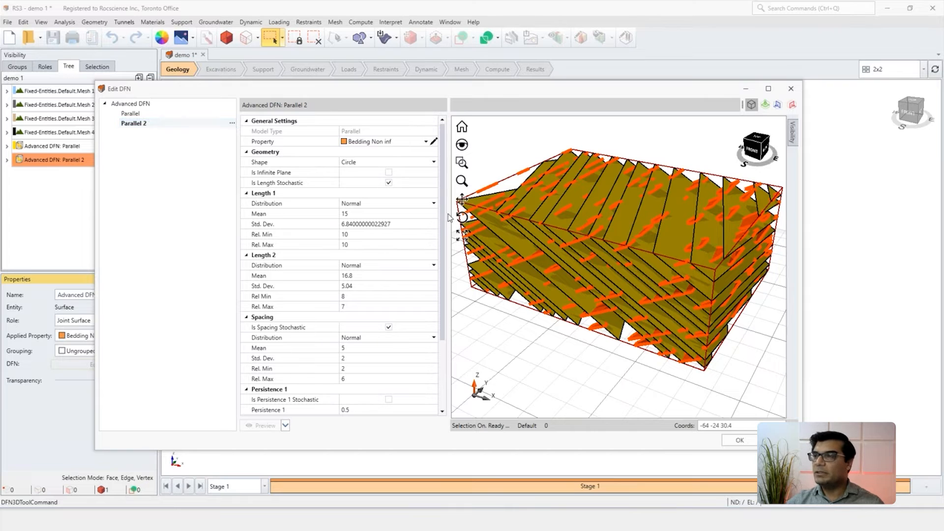
drag(444, 218, 447, 293)
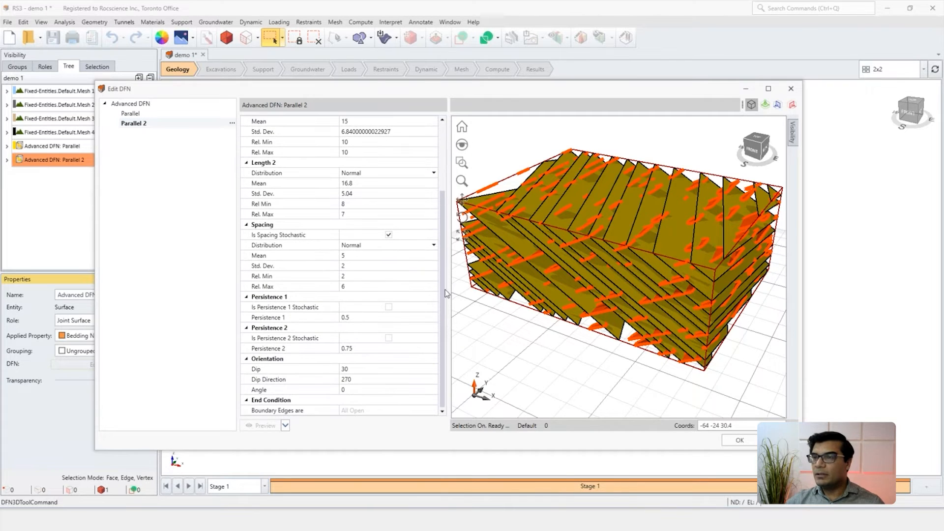
click(360, 369)
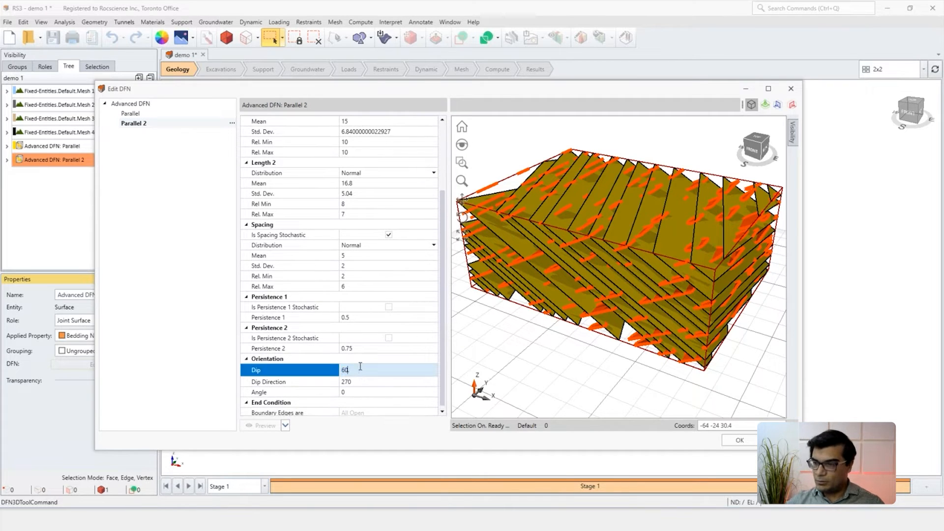
click(338, 386)
click(269, 427)
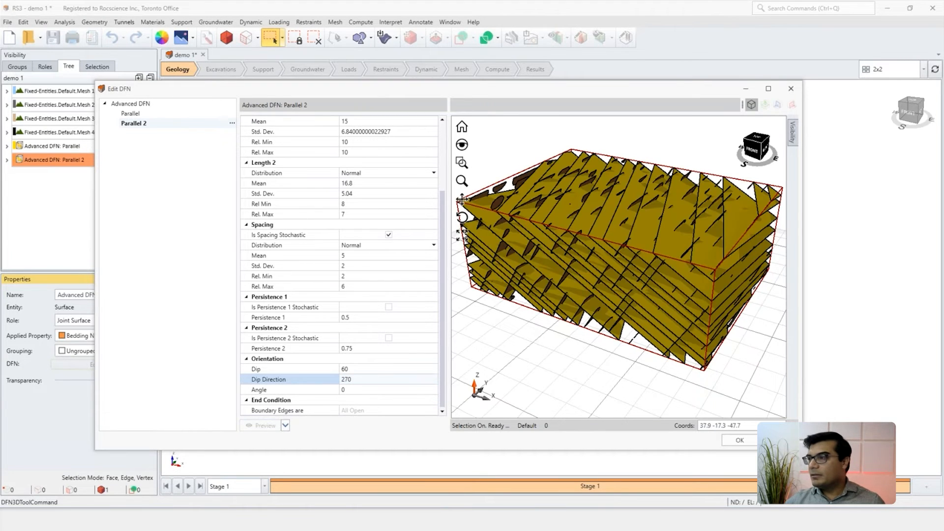
click(738, 441)
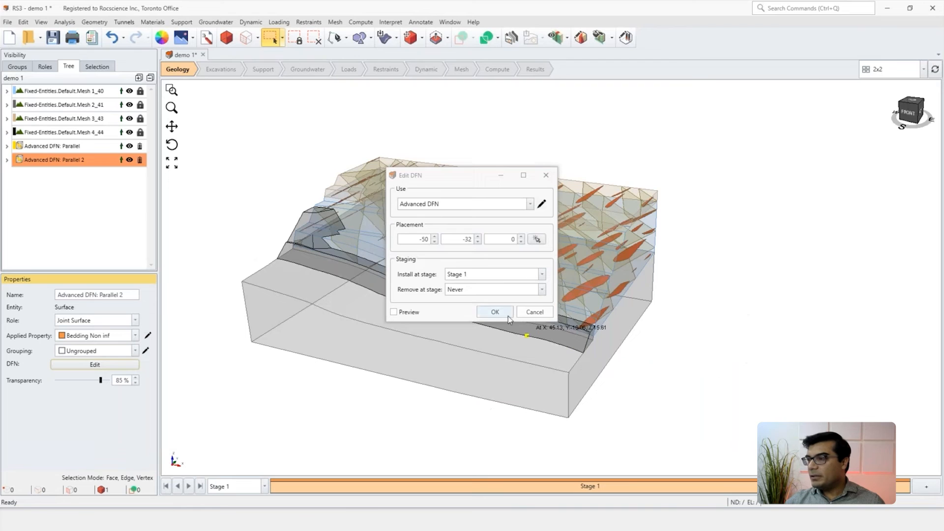
click(492, 311)
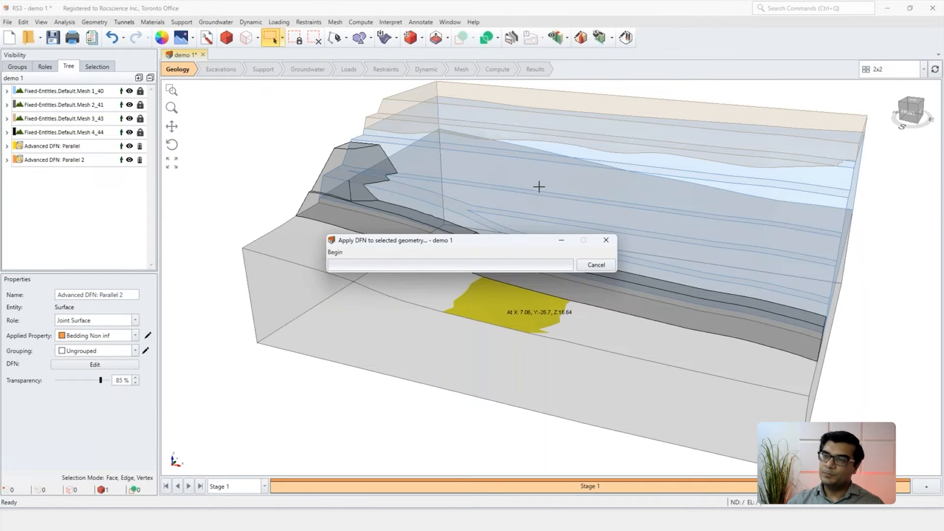
Step: Delete the applied Advanced DFN from the jointed rock and weathered layer volumes
scroll(573, 223, down, 1)
middle_drag(594, 224, 535, 236)
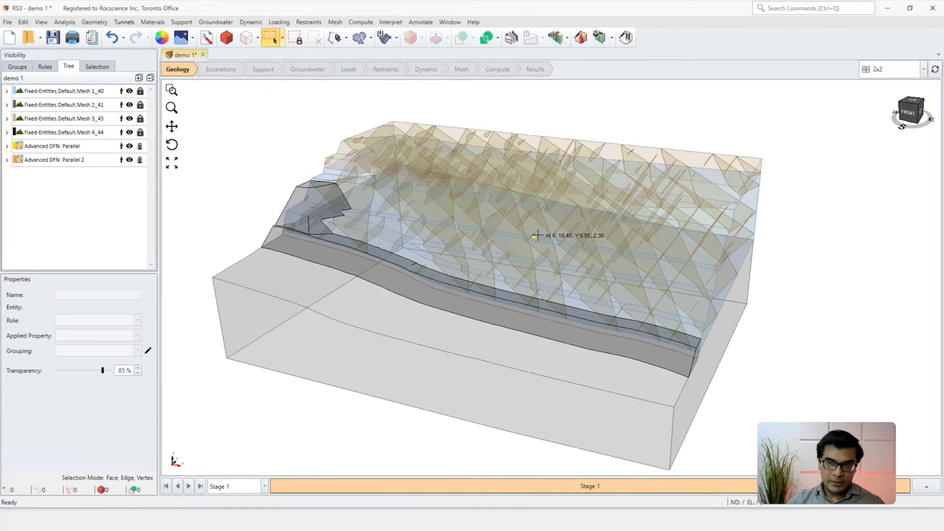
click(139, 160)
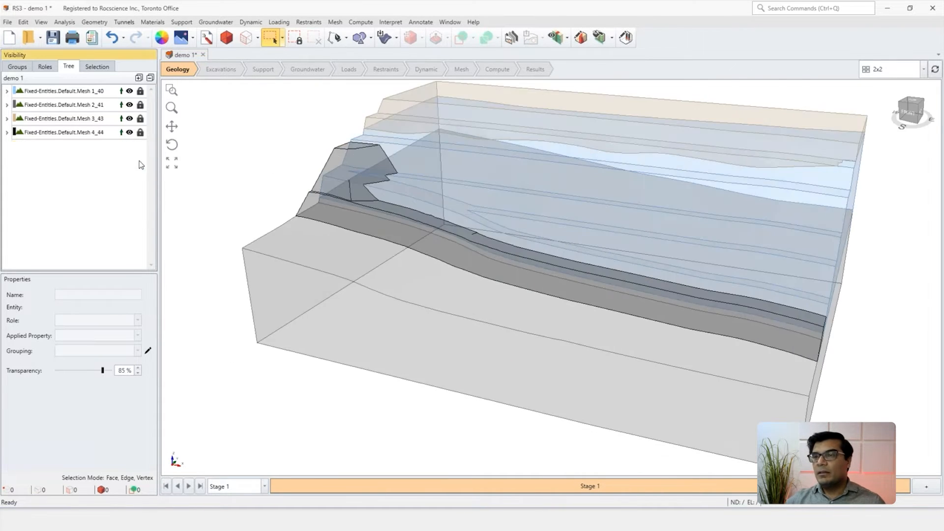
Step: Define a DFN control volume by 2 Corners and set its first corner to X -15, Y -10, Z 12
scroll(400, 217, down, 2)
scroll(489, 285, down, 1)
right_drag(446, 311, 435, 309)
middle_drag(465, 247, 428, 262)
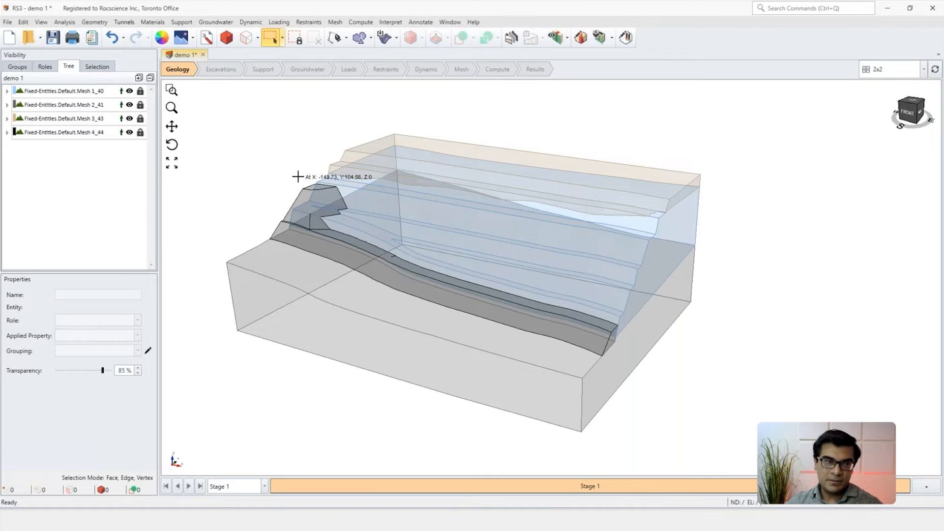
click(156, 23)
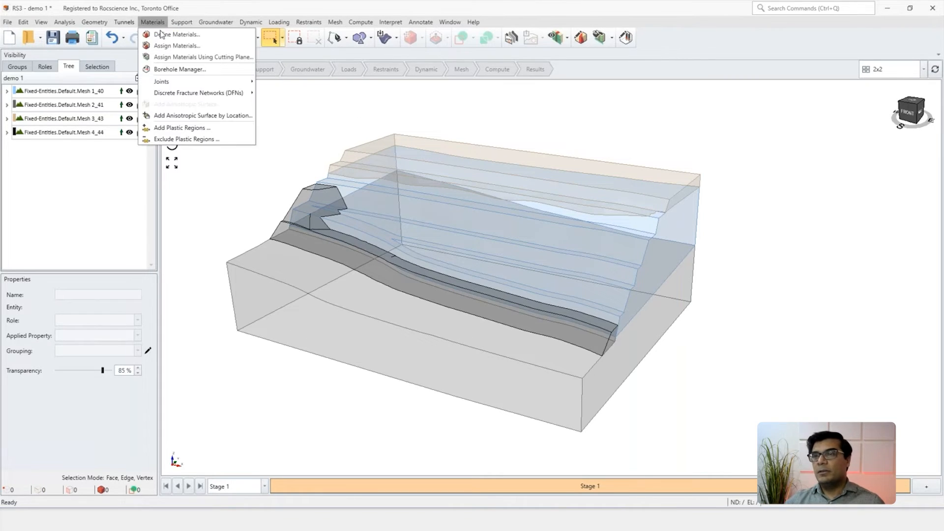
mouse_move(224, 97)
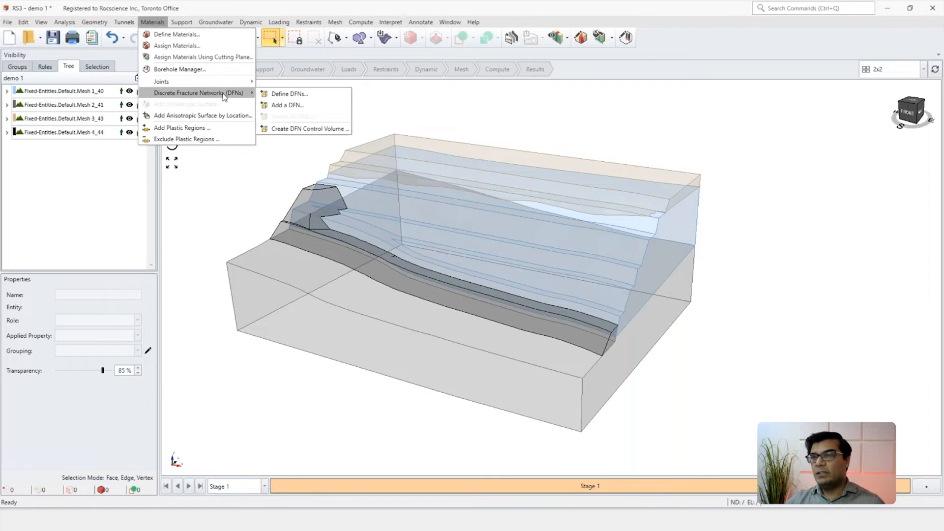
click(290, 129)
drag(461, 192, 318, 203)
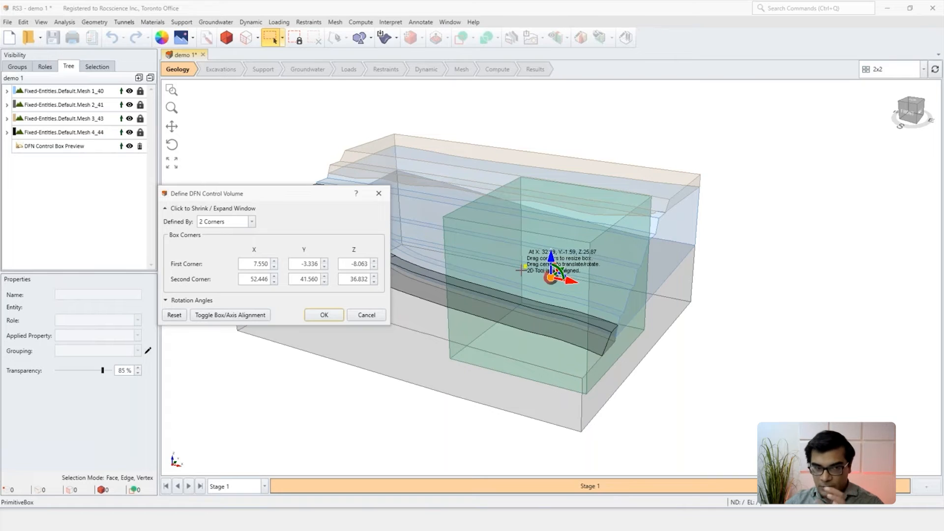
double_click(263, 263)
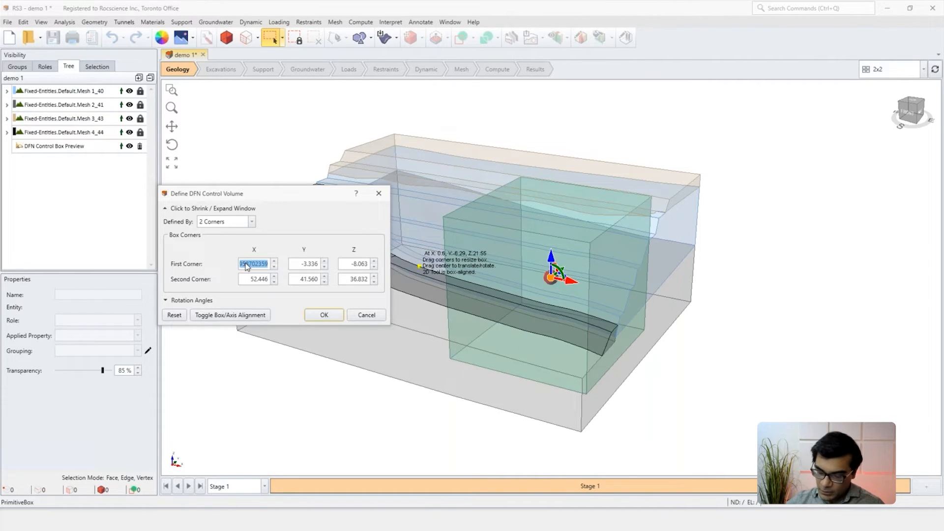
text(-1)
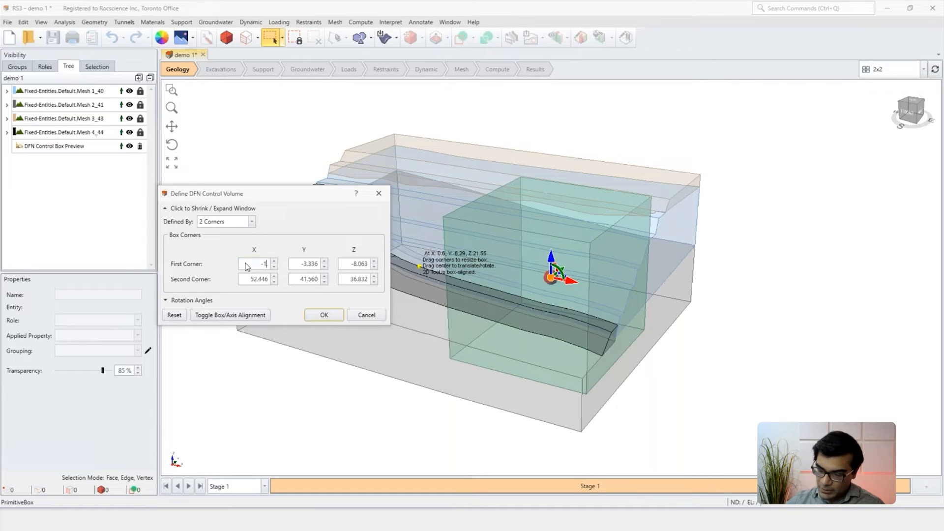
text(5)
double_click(300, 264)
text(-10)
key(Tab)
text(1)
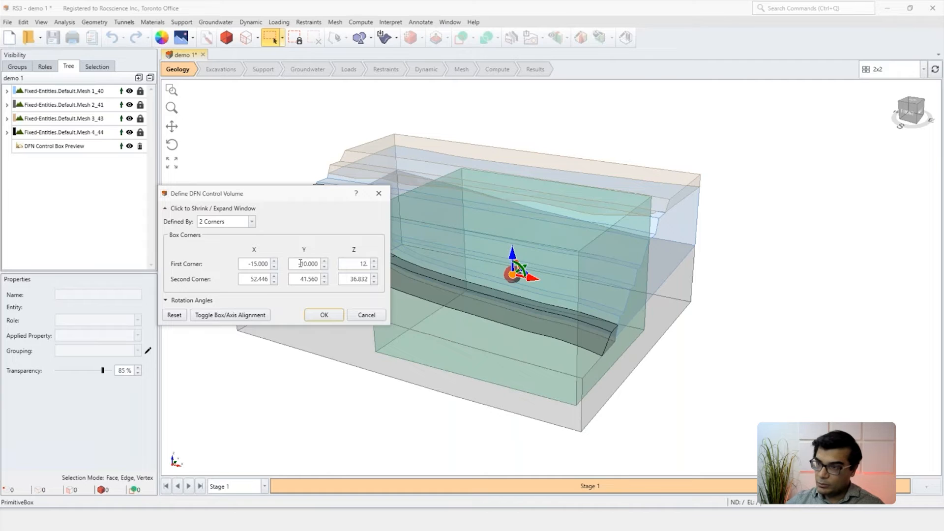
text(2.)
Step: Set the control volume's second corner to X 25, Y 32, Z 50 and create the box
key(Tab)
text(25)
key(Tab)
text(32.)
key(Tab)
text(5)
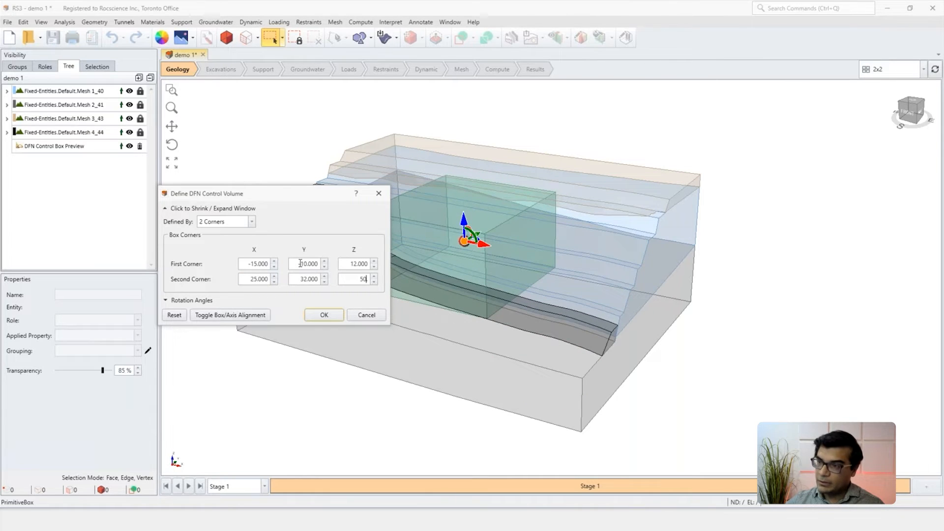
click(324, 315)
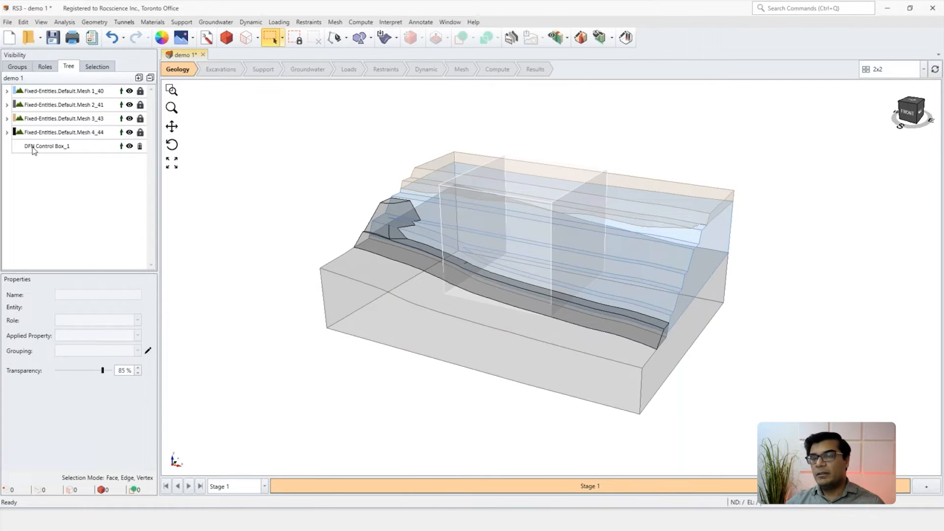
Step: Select the DFN control box and add the Simplae DFN to the jointed rock material, installed at Stage 1
click(35, 148)
middle_drag(506, 246, 497, 256)
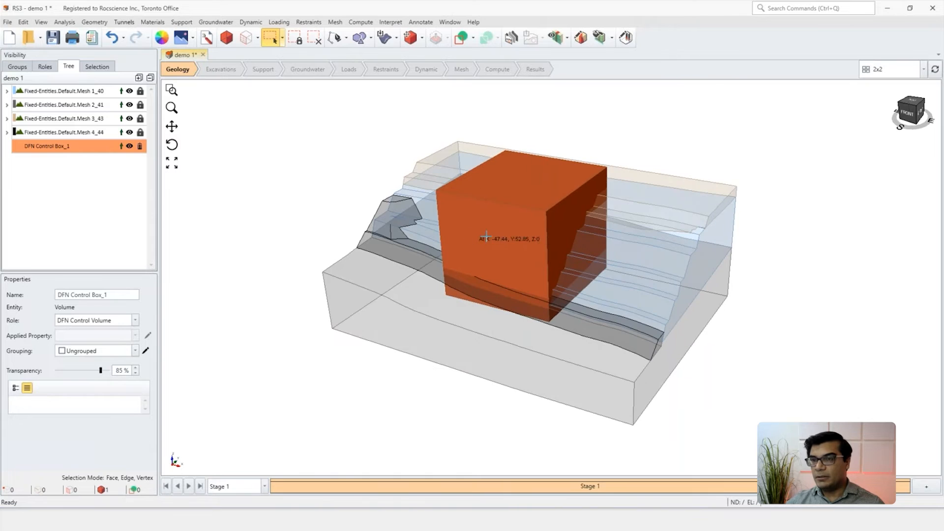
click(152, 22)
mouse_move(207, 93)
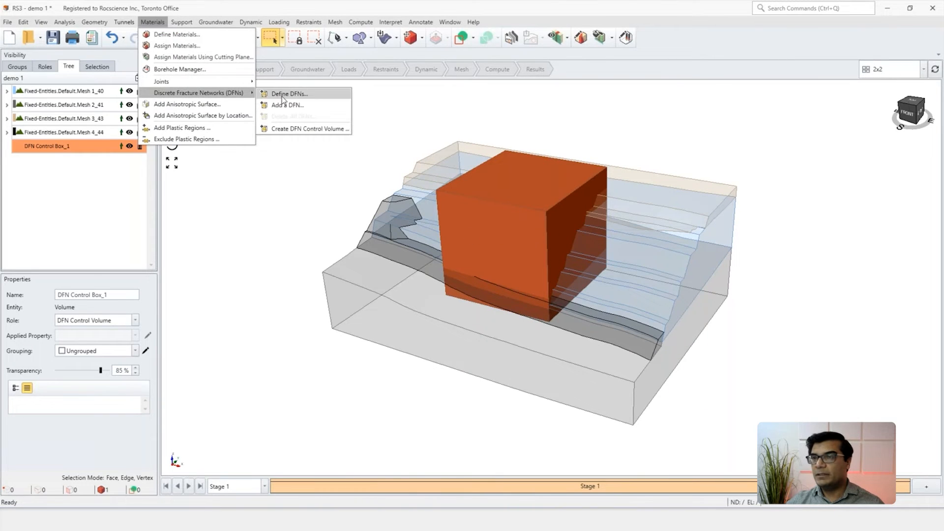
click(280, 104)
drag(414, 153, 215, 163)
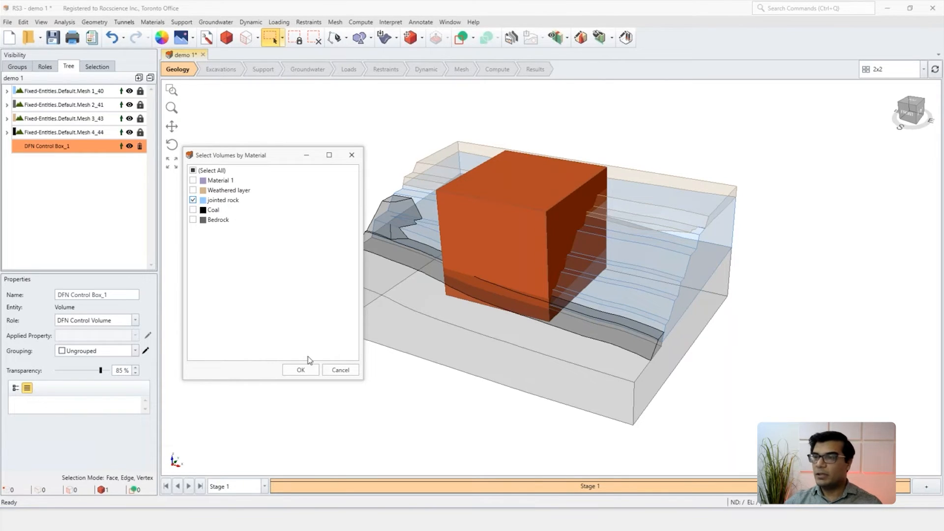
click(301, 370)
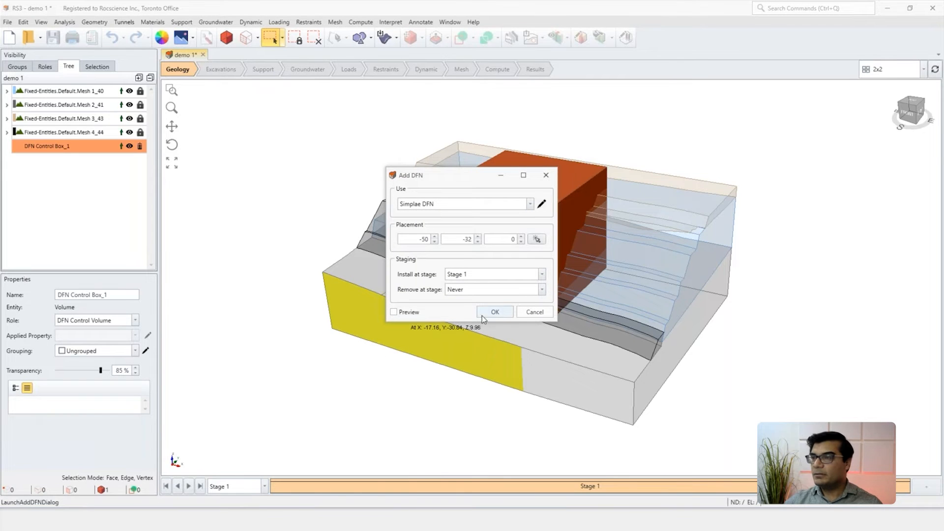
click(493, 312)
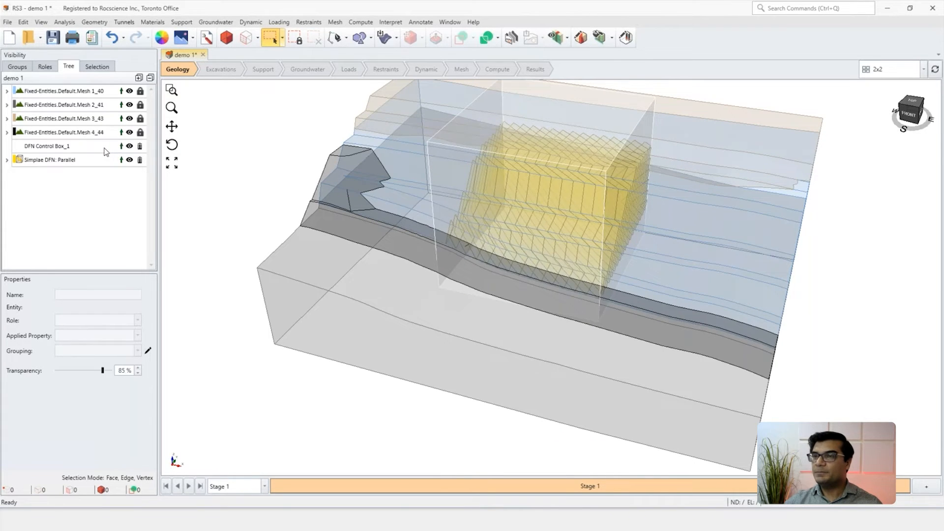
Step: Hide the DFN control box to expose the bounded fracture network in the slope
click(129, 146)
click(217, 179)
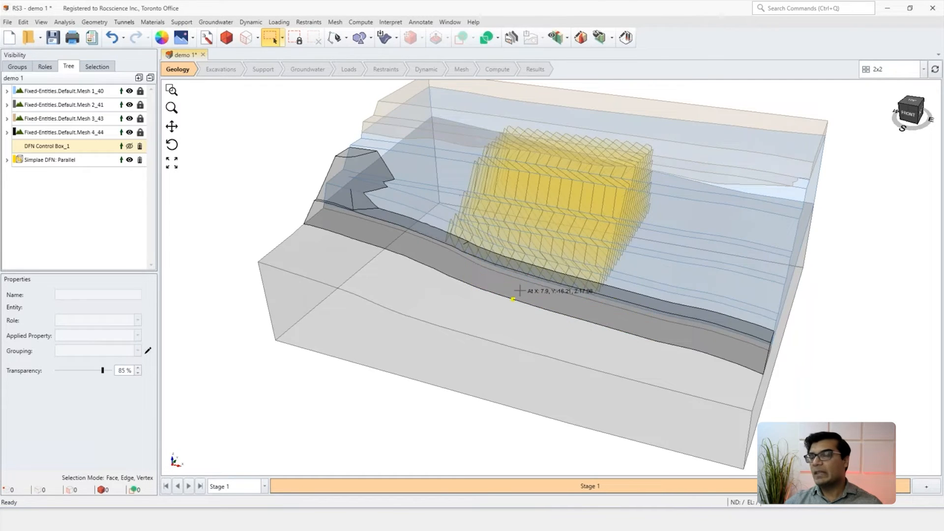
scroll(519, 290, down, 1)
middle_drag(498, 291, 463, 284)
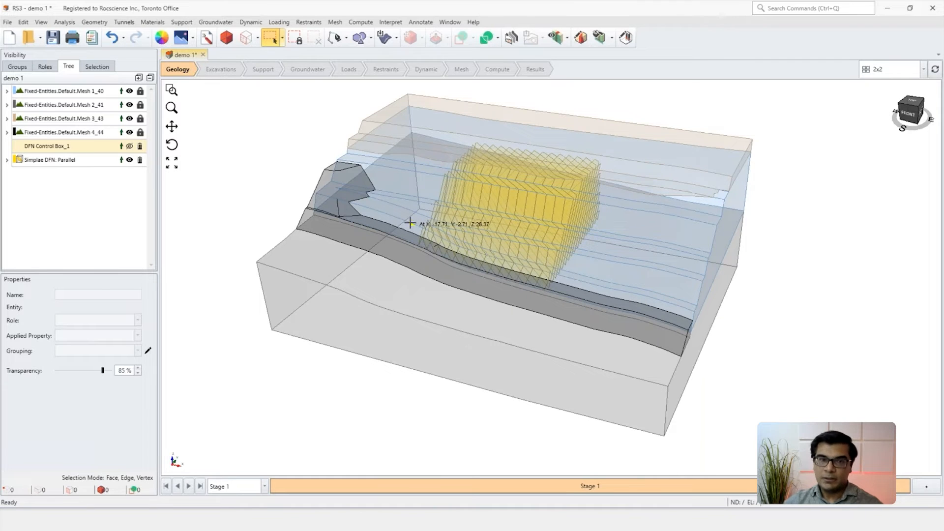
Step: Divide all geometry using the Default quality
click(485, 42)
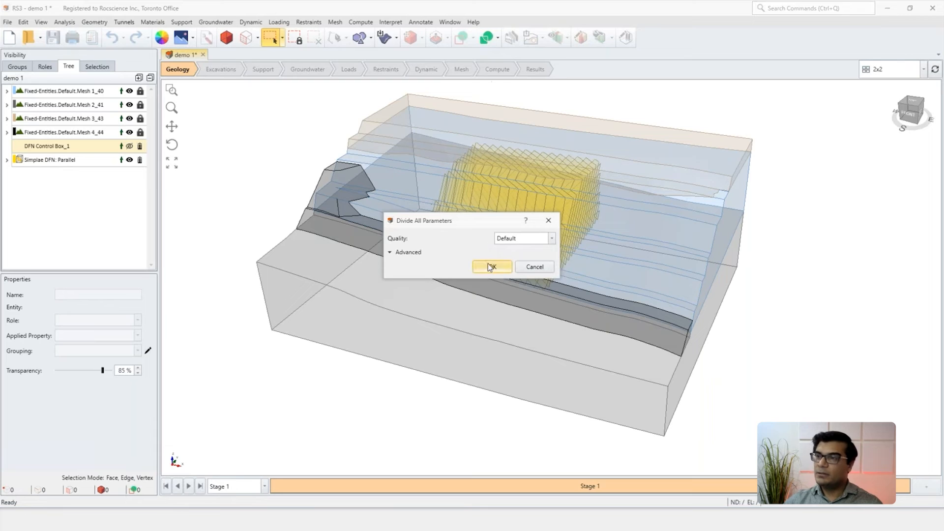
click(491, 267)
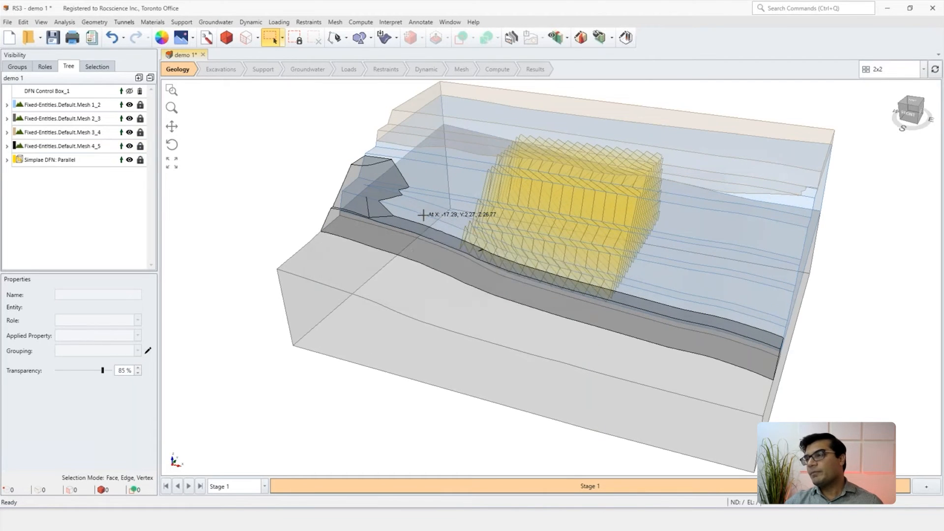
scroll(427, 236, down, 2)
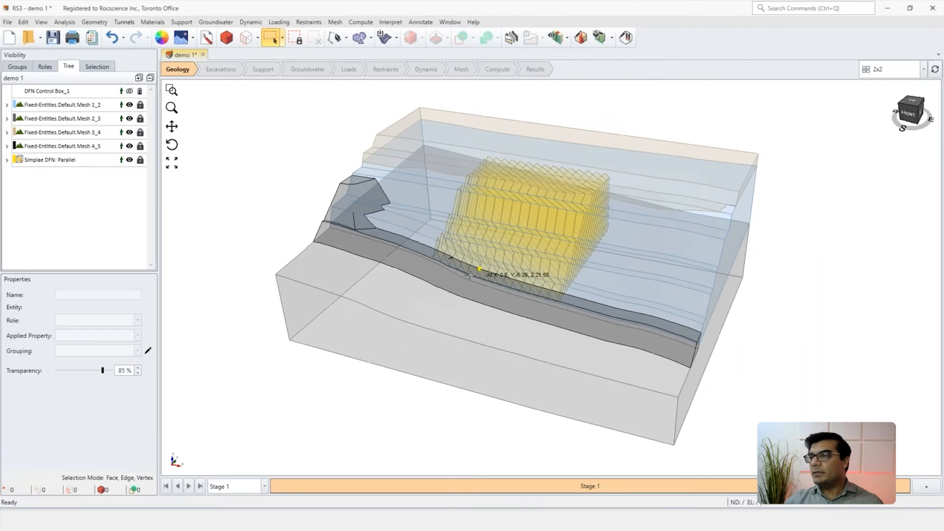
Step: Apply automatic surface restraints to the slope model
click(386, 69)
click(643, 38)
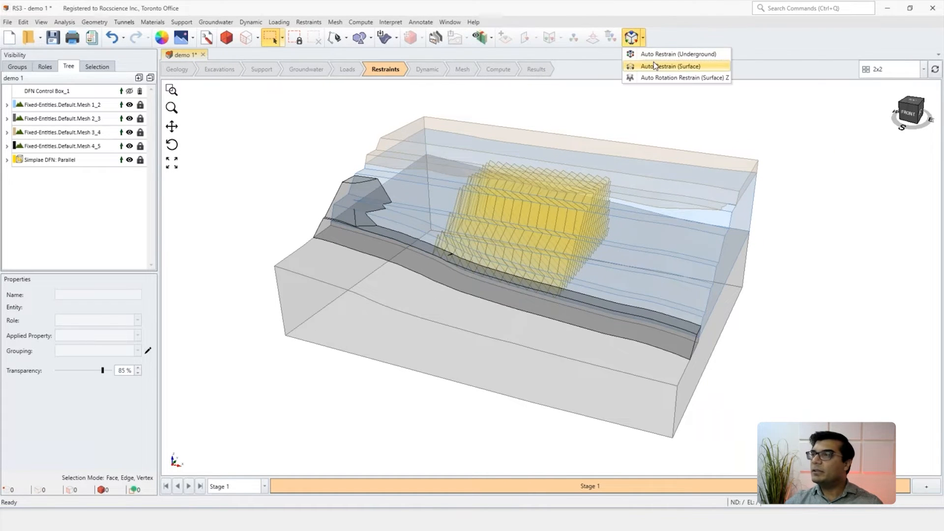
click(650, 67)
scroll(654, 259, down, 3)
middle_drag(654, 265, 625, 206)
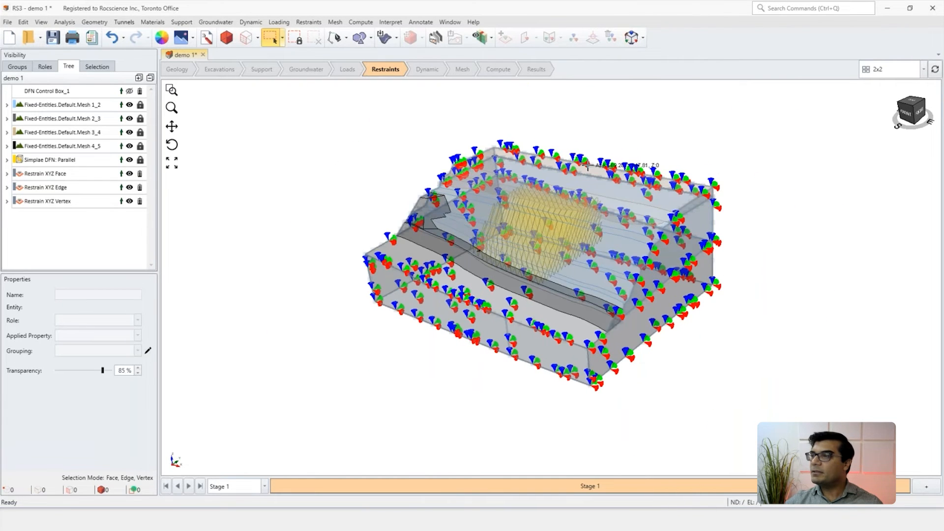
Step: Mesh the model with 4-noded tetrahedra and graded mesh gradation
click(462, 69)
click(479, 37)
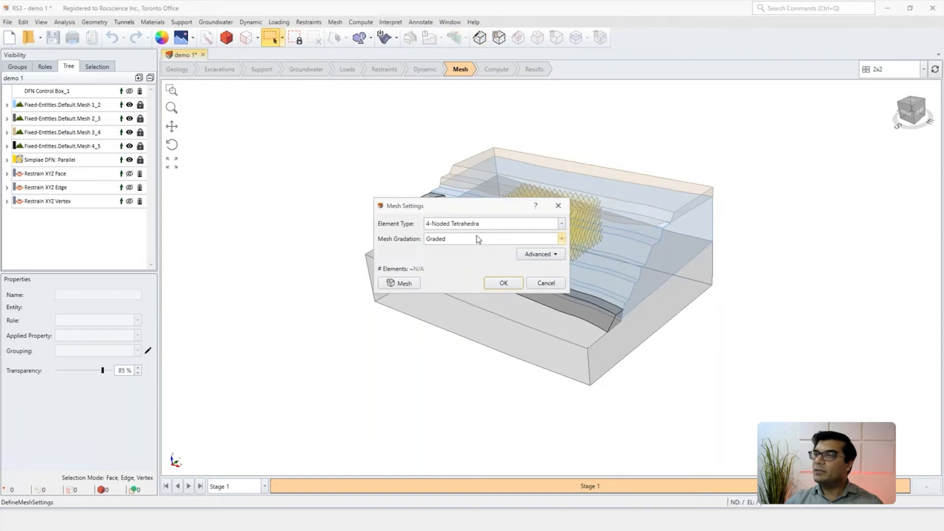
click(404, 284)
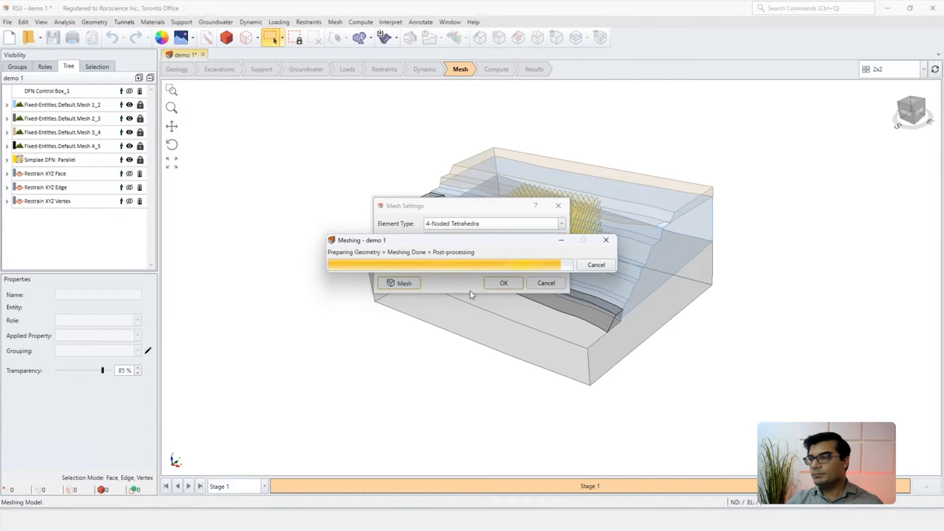
click(504, 282)
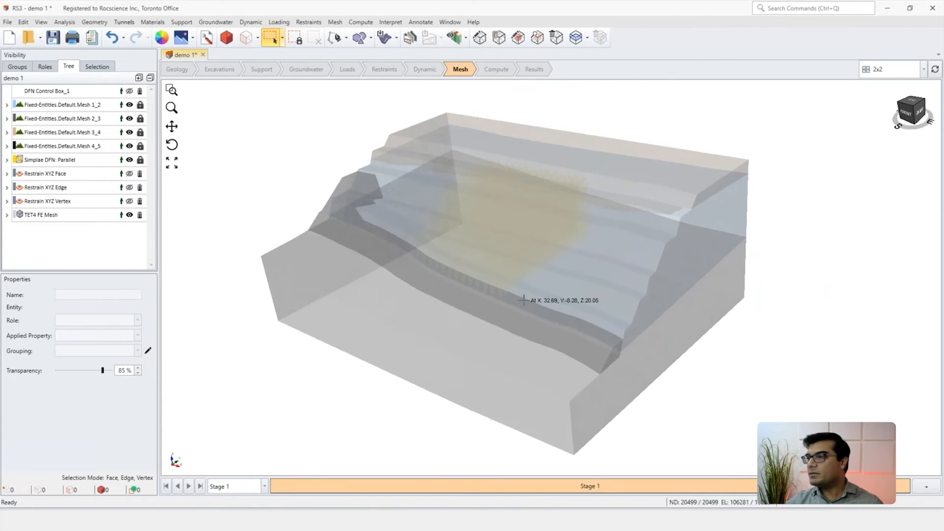
Step: Compute the restrained and meshed slope model
click(496, 69)
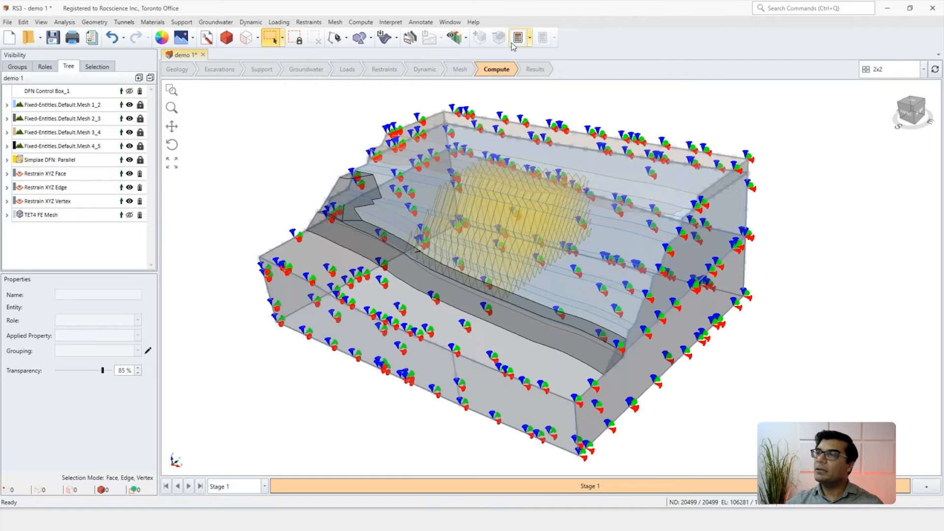
click(517, 39)
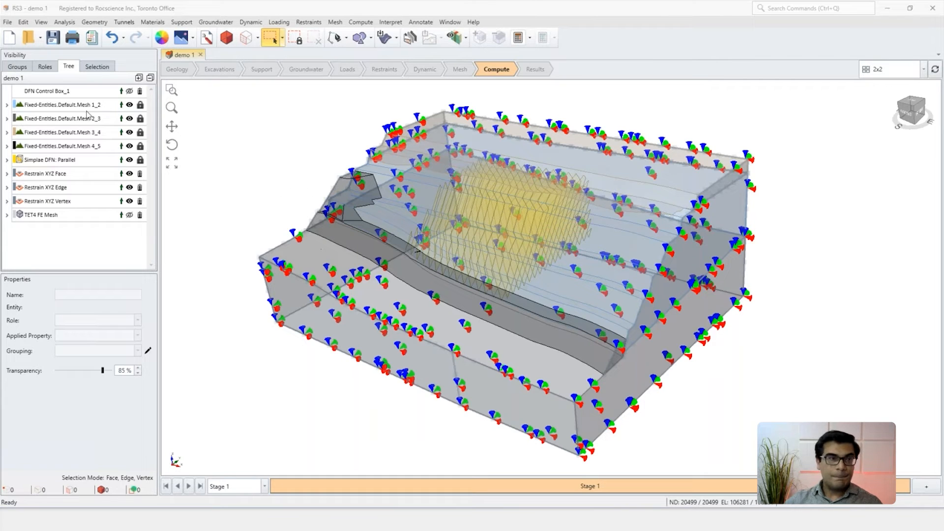
drag(1, 195, 265, 128)
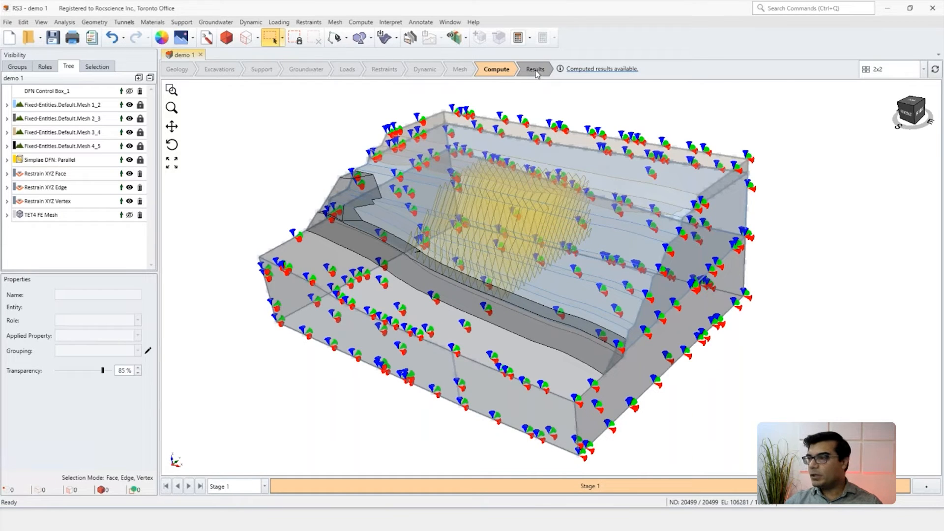
Step: Open the computed results and show exterior contours of Total Displacement on the slope
click(535, 70)
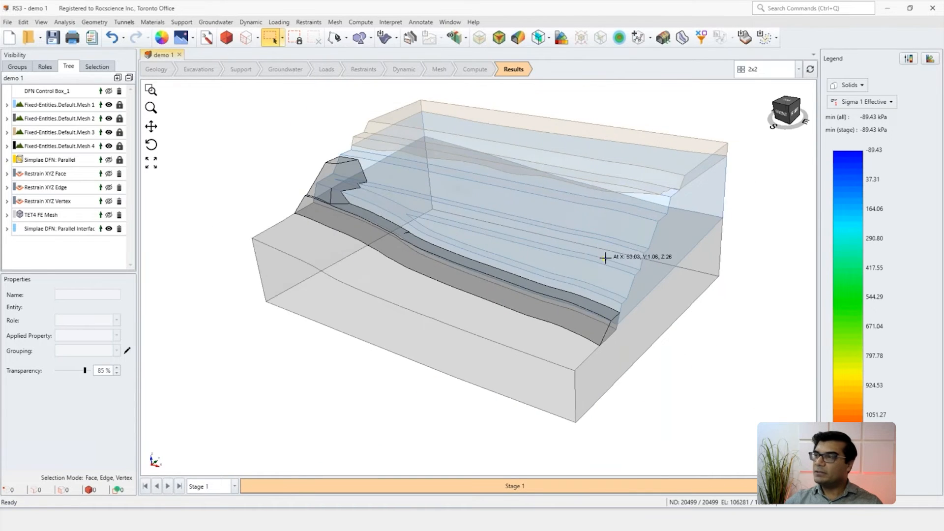
middle_drag(605, 257, 592, 256)
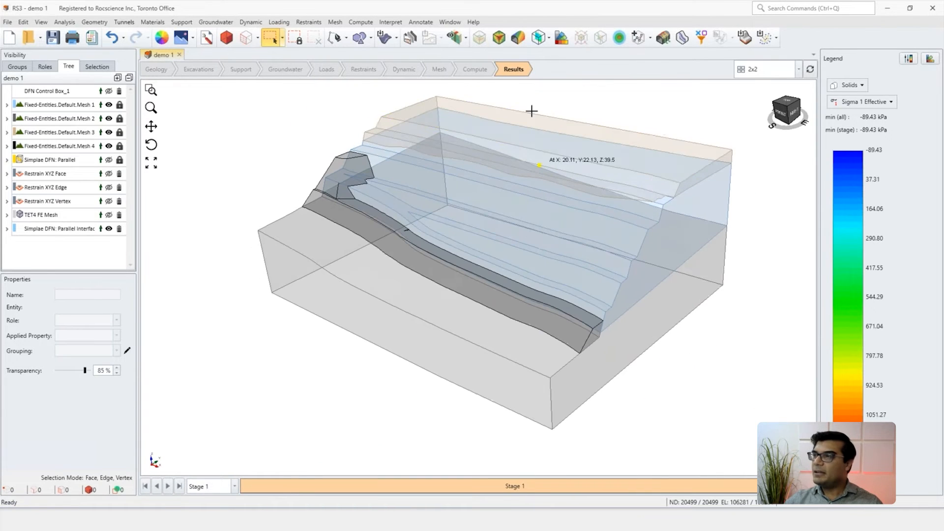
click(498, 40)
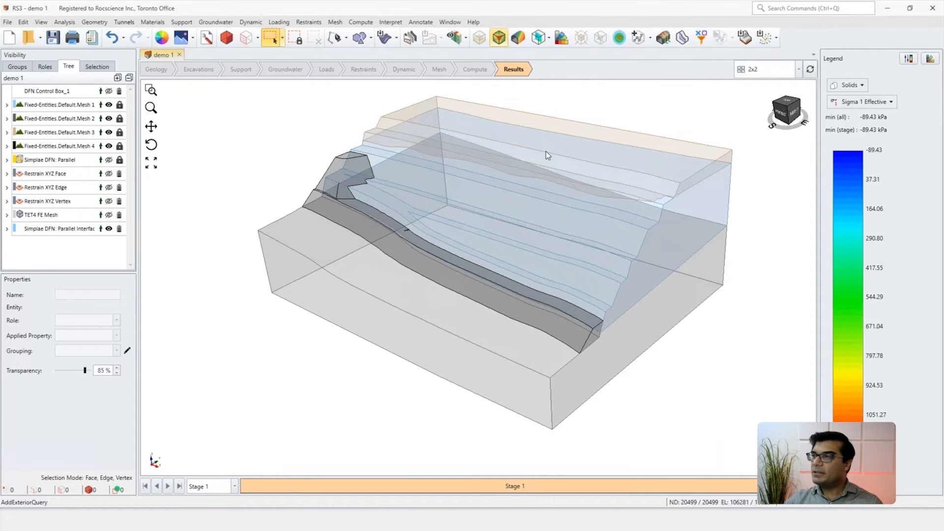
click(857, 102)
mouse_move(866, 149)
click(787, 183)
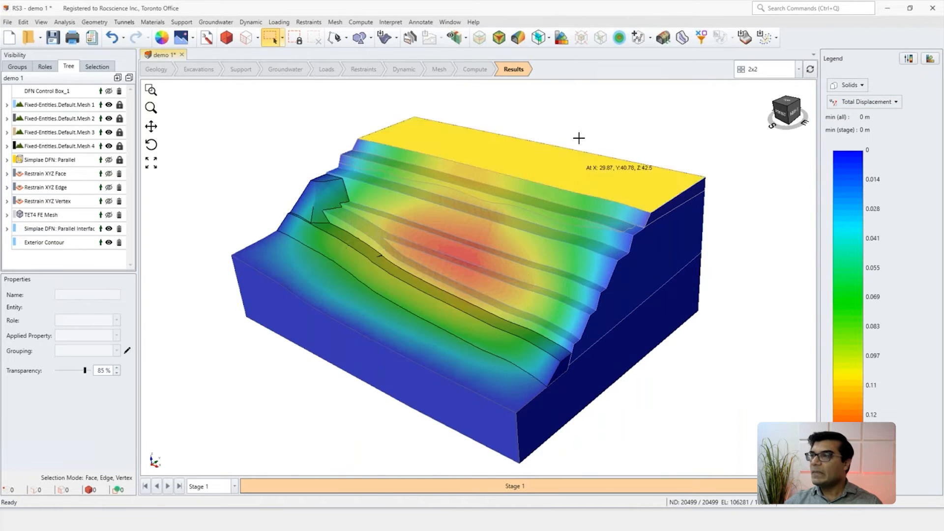
Step: Add a YZ contour plane through the slope using the default origin and a normal vector of 1, 0, 0
click(549, 40)
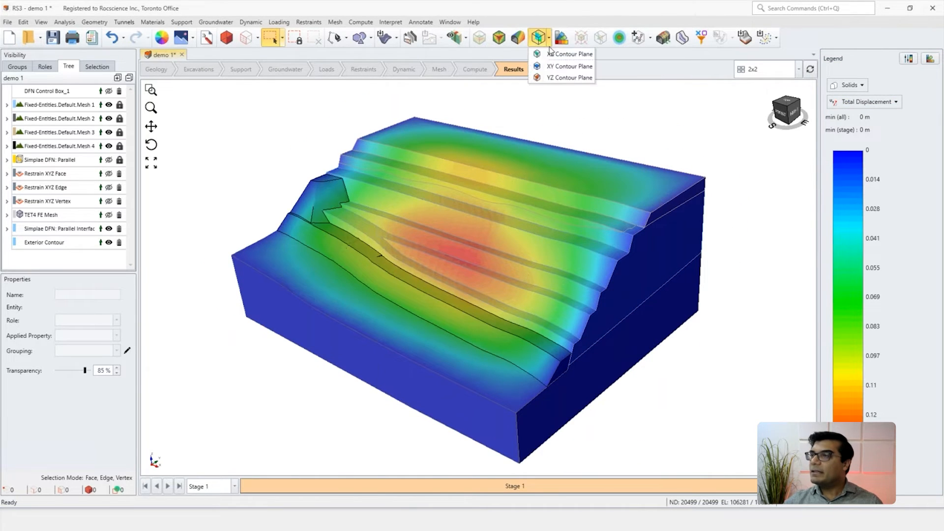
click(551, 77)
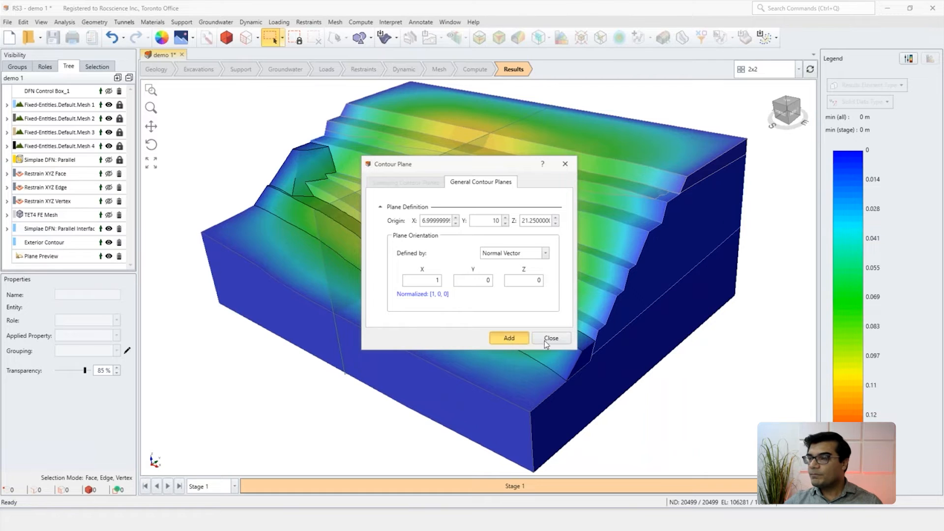
click(545, 340)
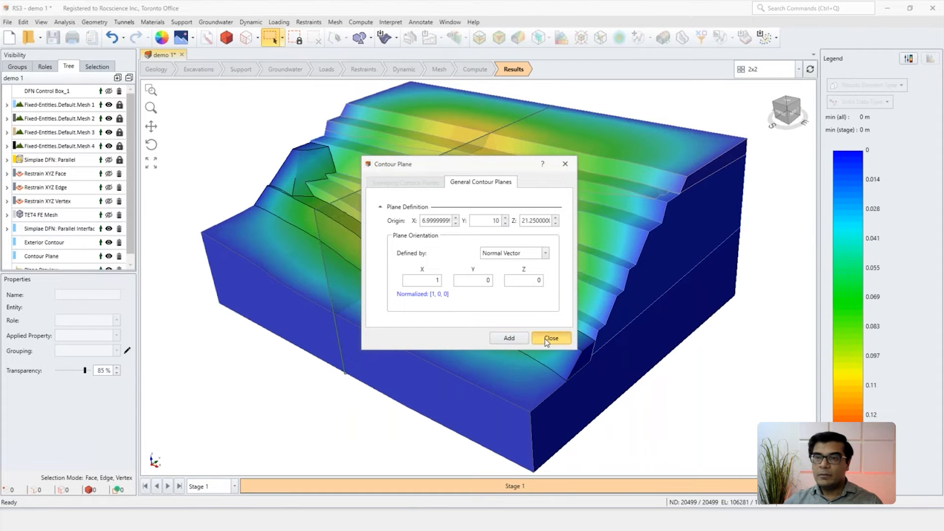
click(545, 338)
Step: Hide the exterior contour and examine the displacement contours on the YZ plane inside the slope
click(108, 242)
middle_drag(412, 344, 385, 245)
scroll(458, 231, up, 5)
middle_drag(521, 294, 500, 291)
scroll(497, 277, down, 3)
middle_drag(474, 277, 435, 292)
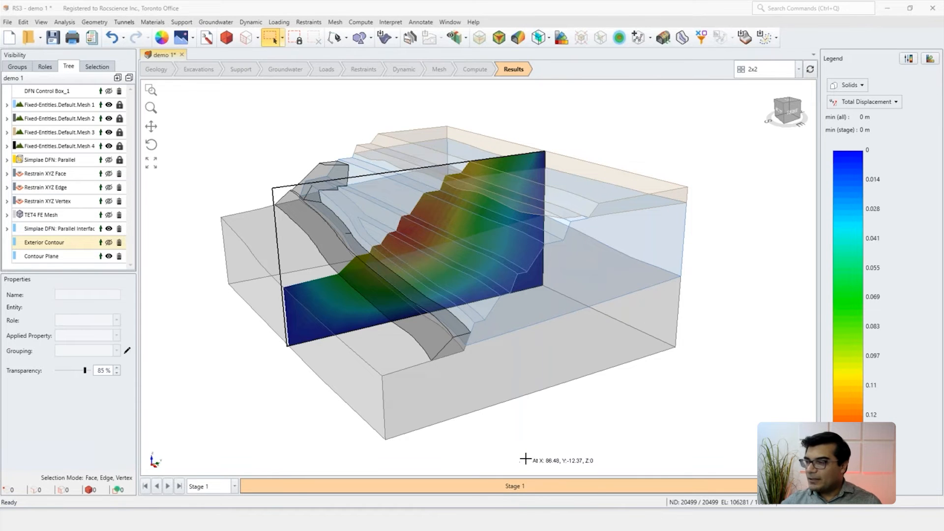
Step: Switch to the Demo 2 model and turn on entity selection, checking the rectangular column in 3D
mouse_move(526, 519)
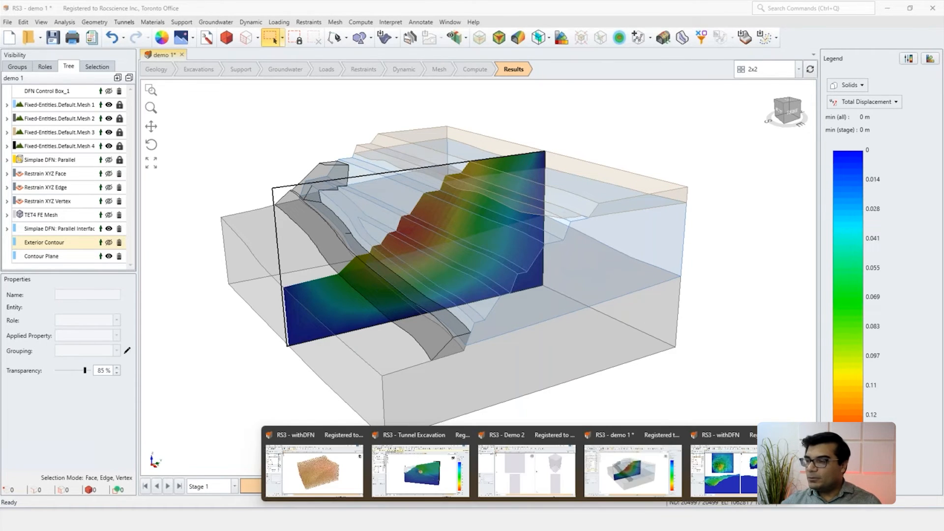
click(525, 477)
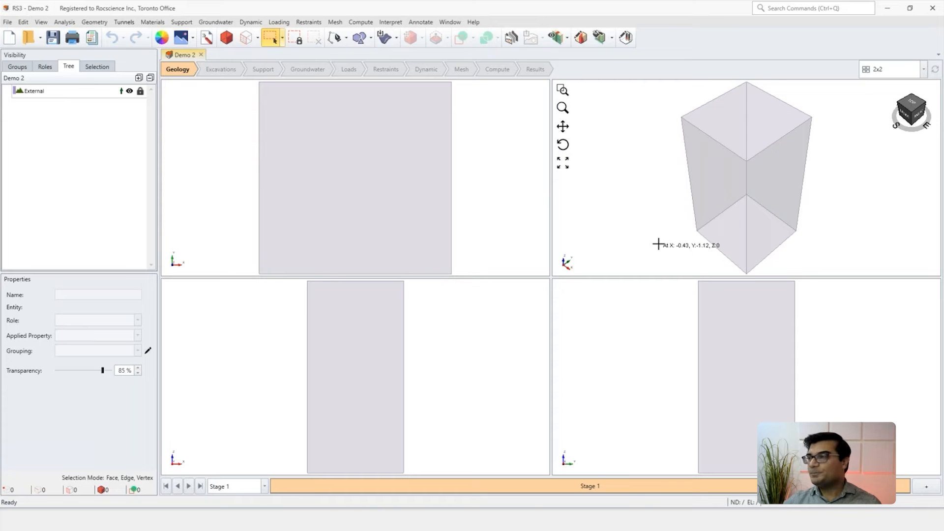
click(226, 37)
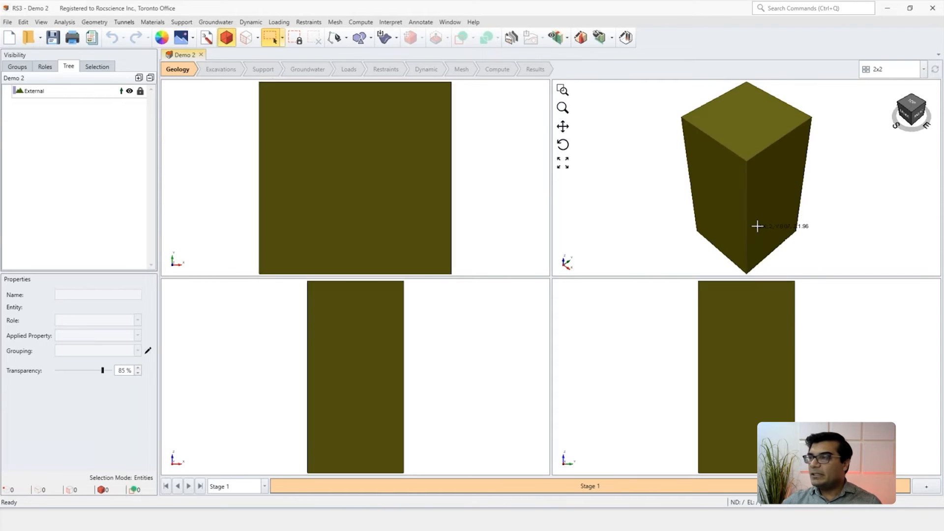
click(718, 200)
middle_drag(746, 237, 695, 213)
click(614, 213)
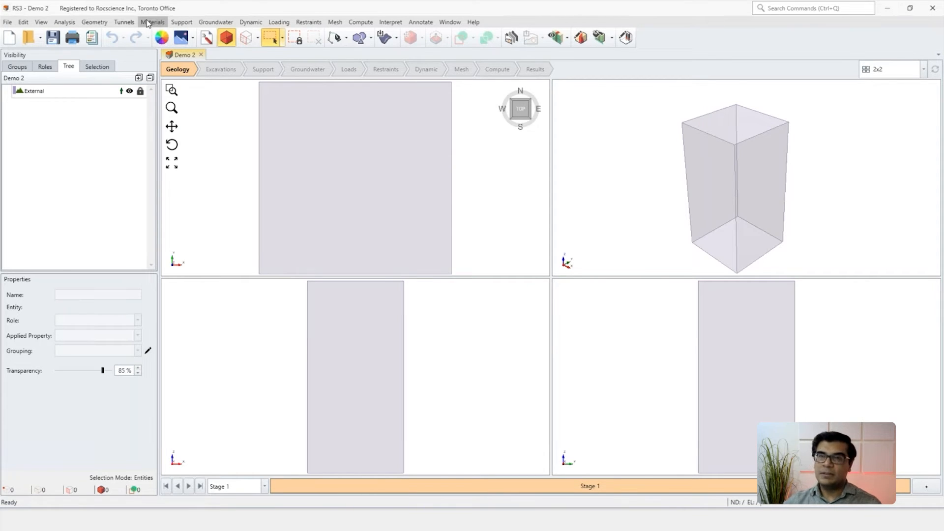
Step: Define a DFN for the column by importing the fracture geometry file DFN.obj, and check it in the 3D preview
click(150, 22)
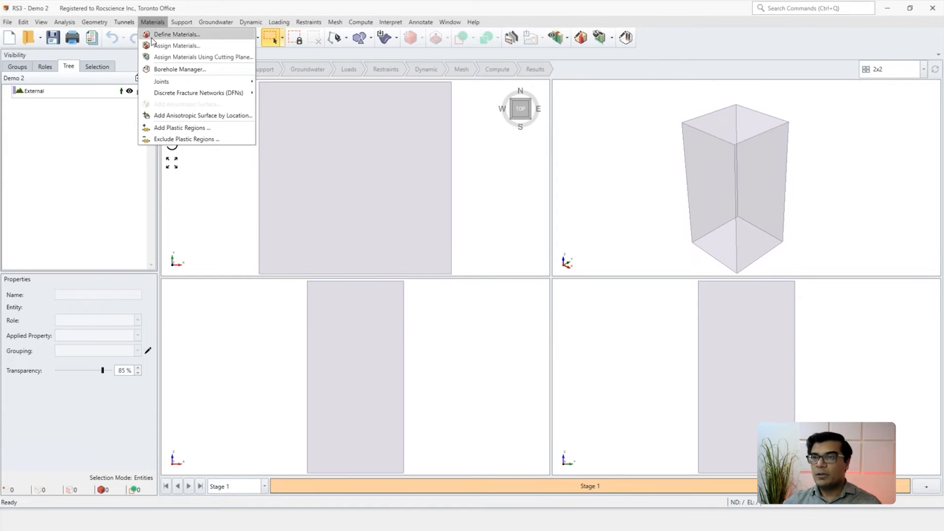
mouse_move(201, 94)
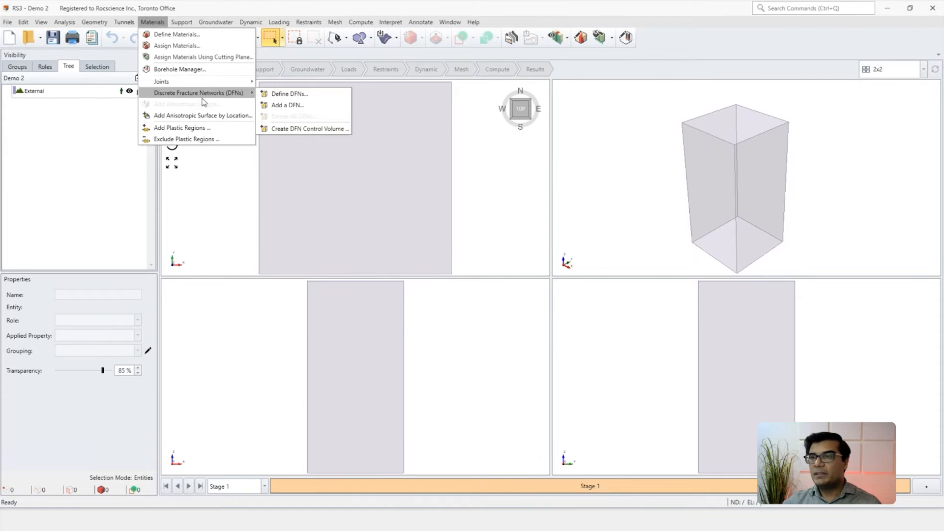
click(291, 95)
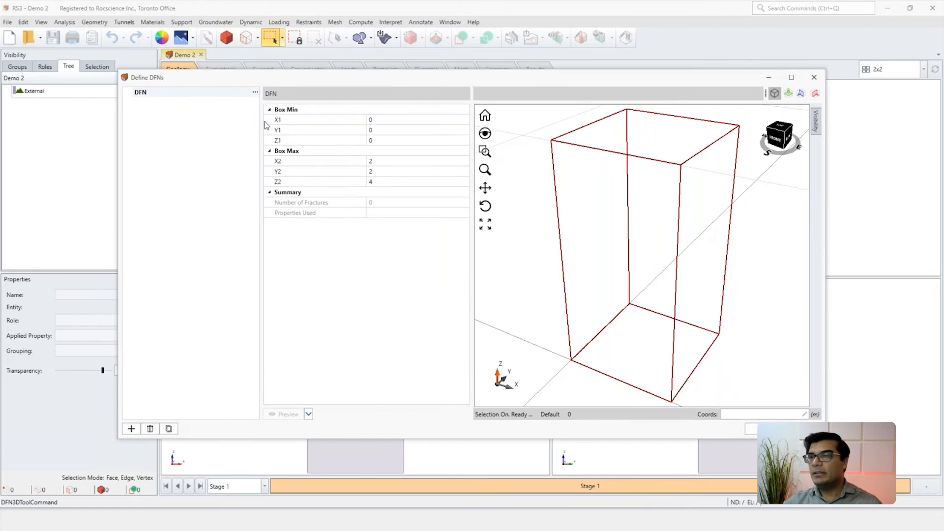
click(256, 93)
click(278, 129)
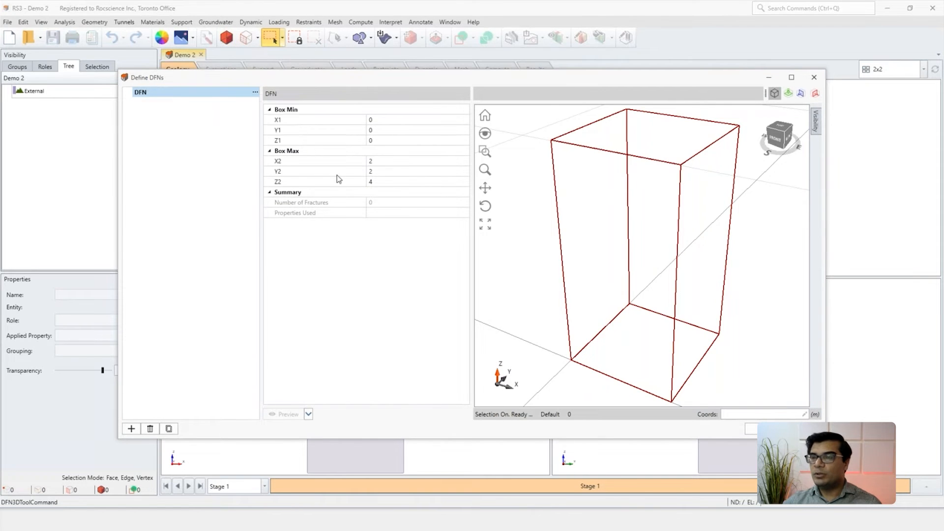
click(295, 163)
click(506, 318)
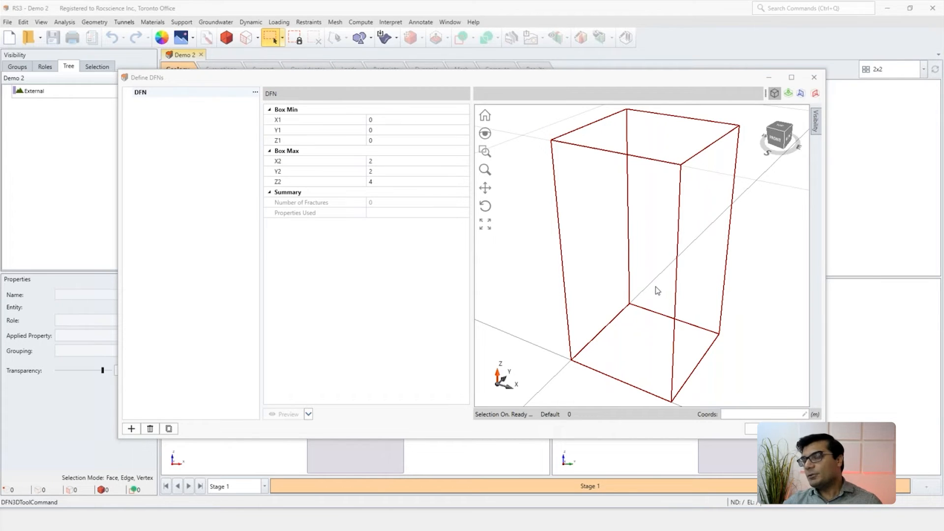
middle_drag(658, 291, 637, 262)
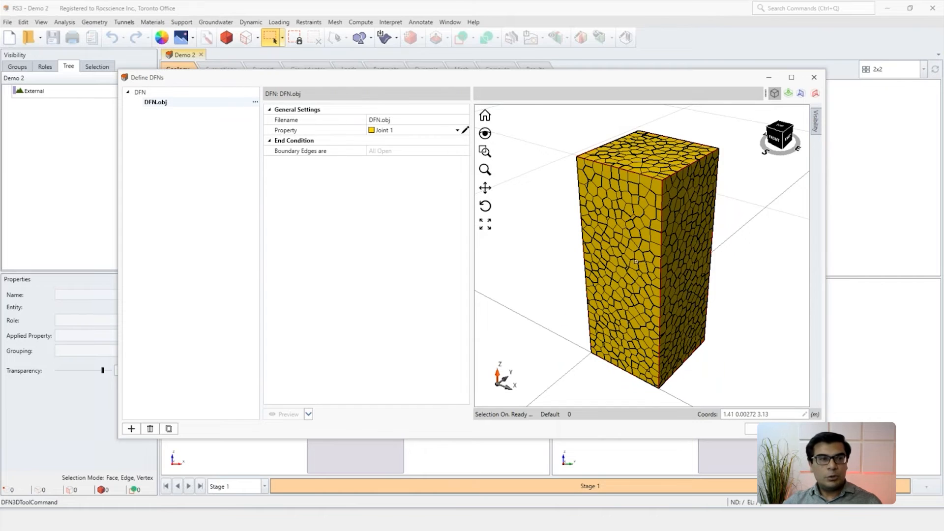
middle_drag(634, 266, 633, 264)
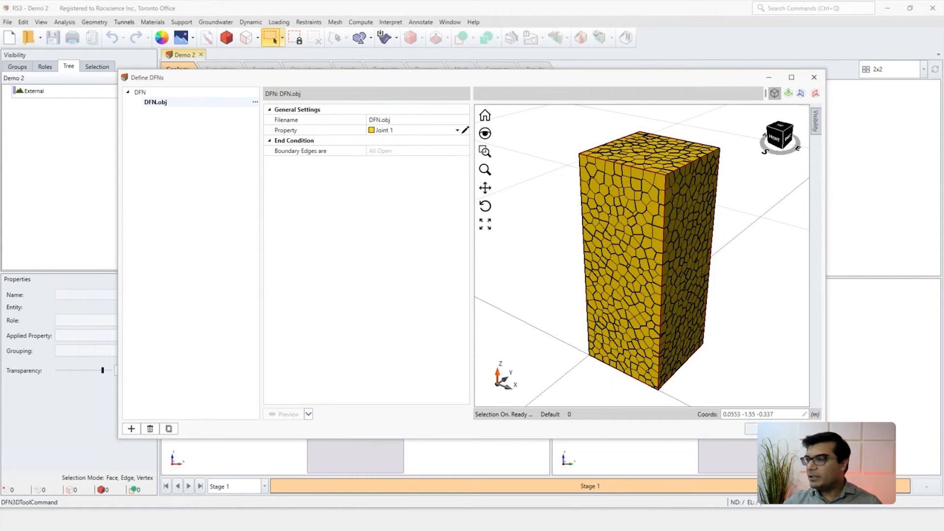
click(752, 429)
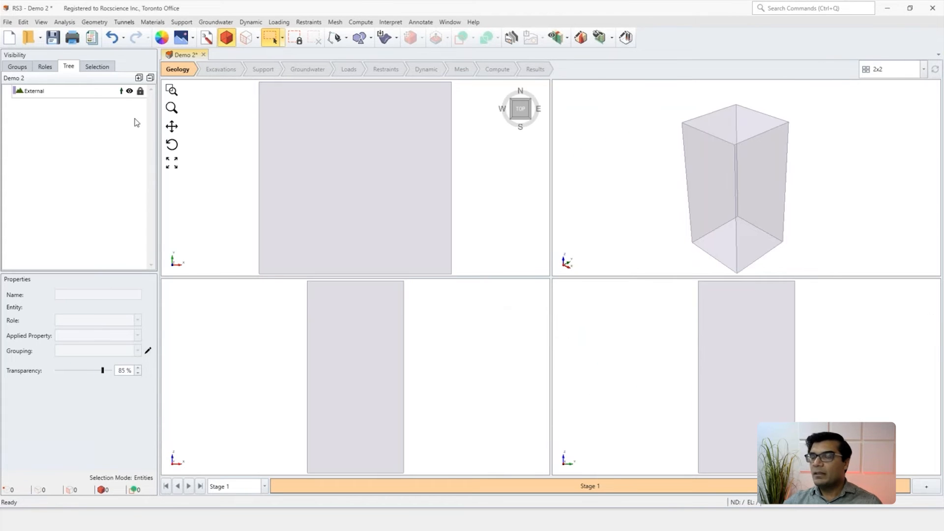
Step: Add the DFN to the External volume at placement 0, 0, 0, installed at Stage 1 and never removed, and divide all geometry
click(89, 93)
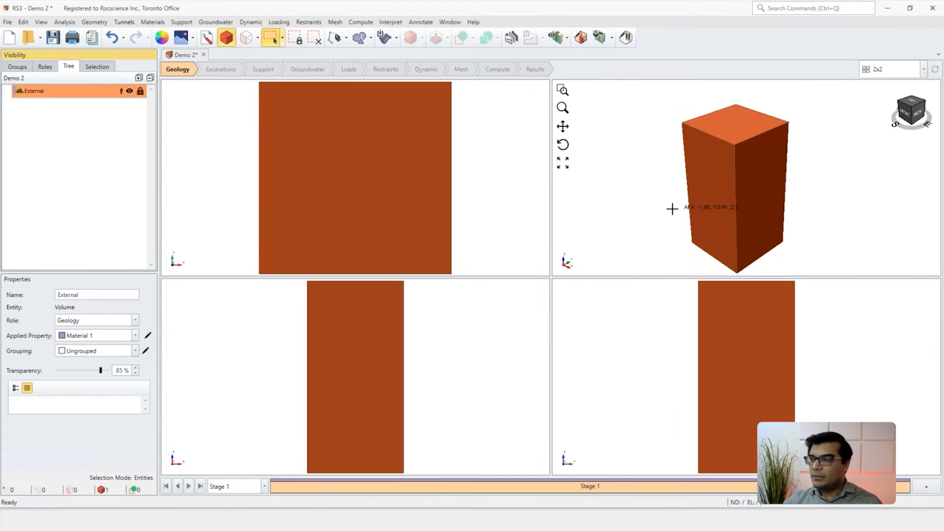
click(152, 23)
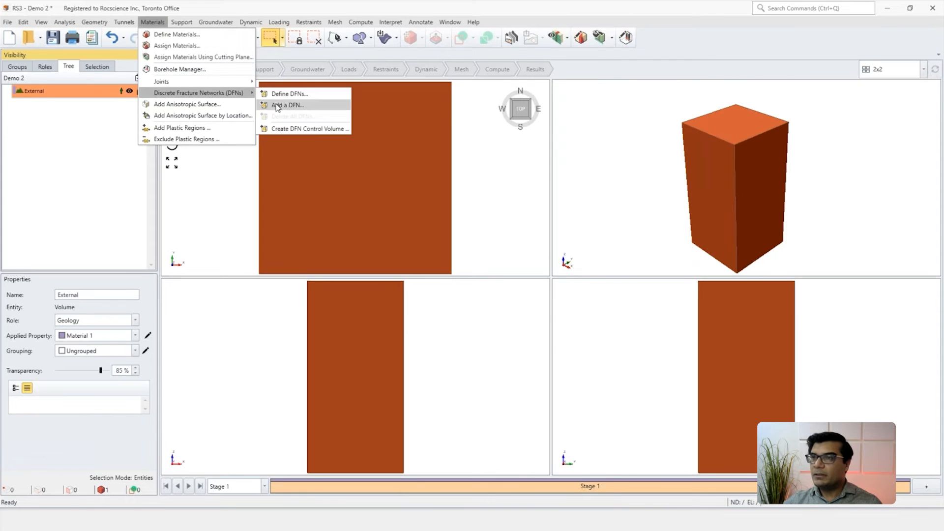
click(283, 105)
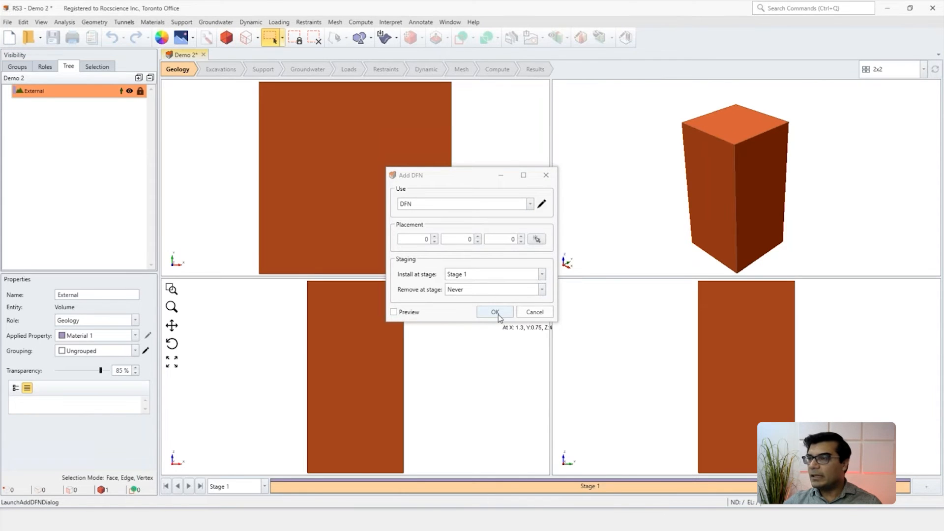
click(496, 314)
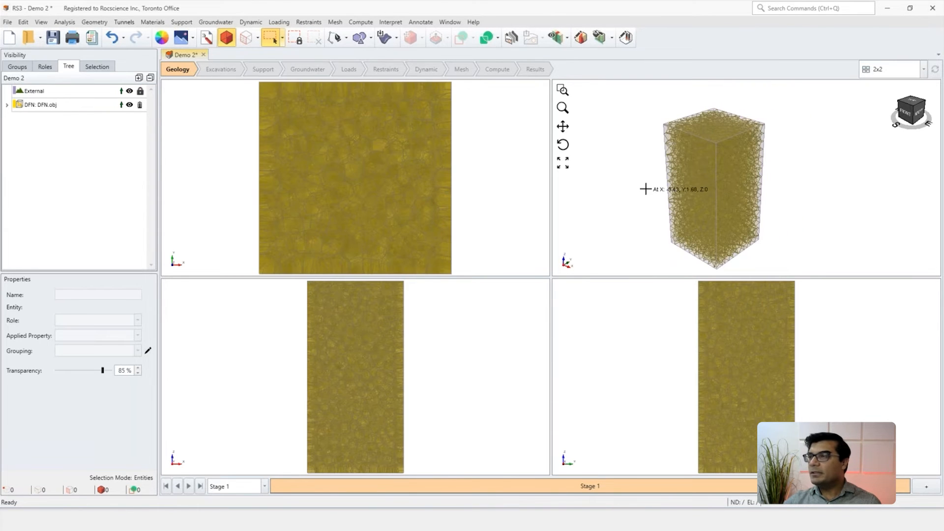
click(486, 38)
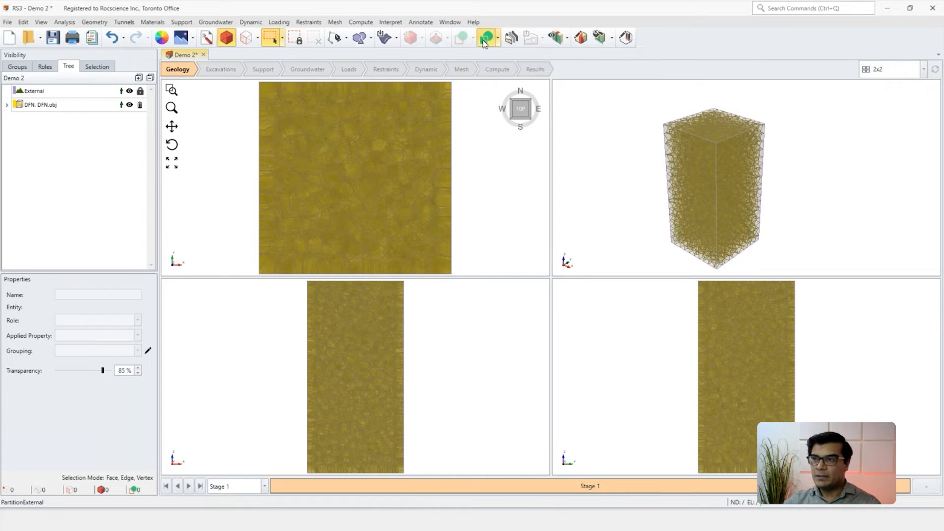
click(492, 266)
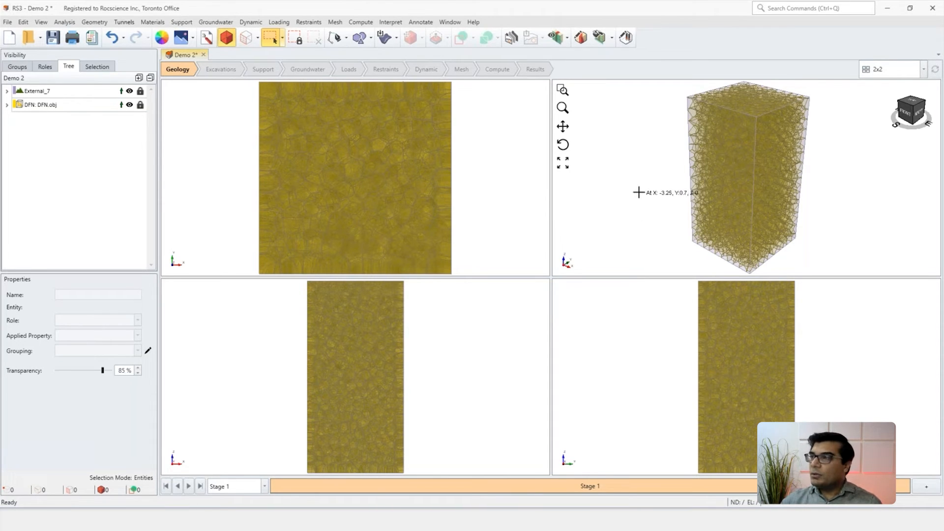
Step: Inspect the divided External volume's fracture pattern and its Material 1 properties
click(713, 161)
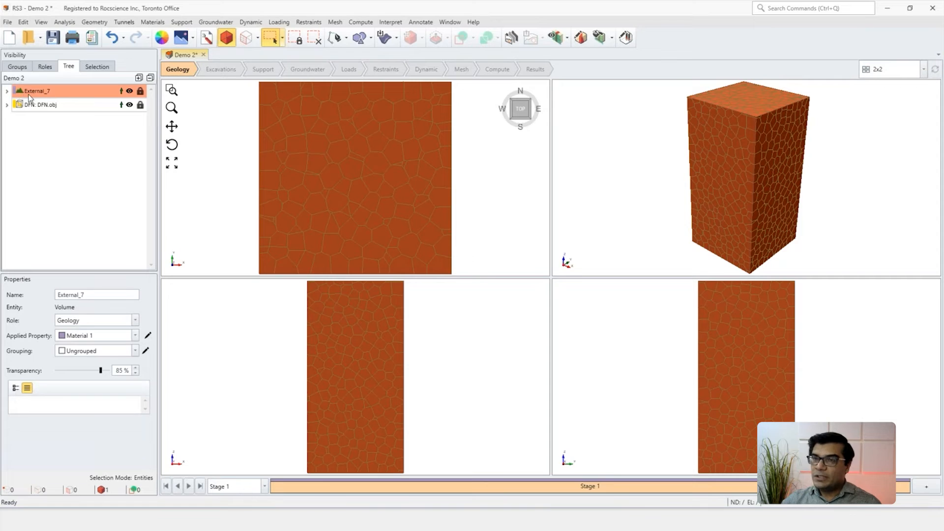
mouse_move(31, 93)
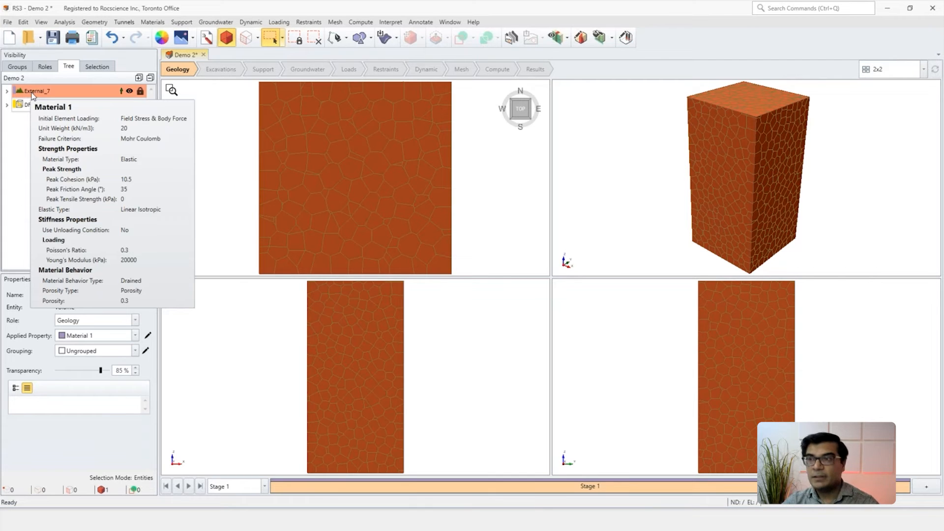
click(626, 205)
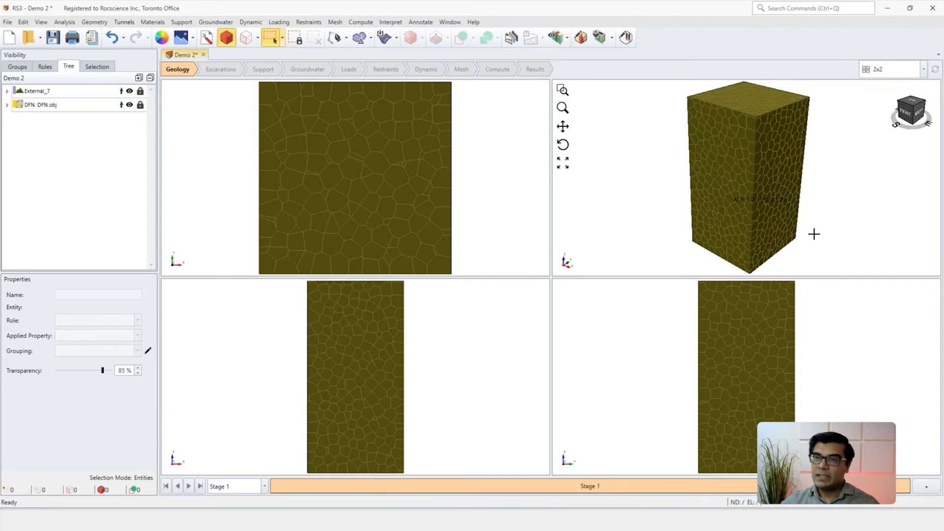
click(714, 198)
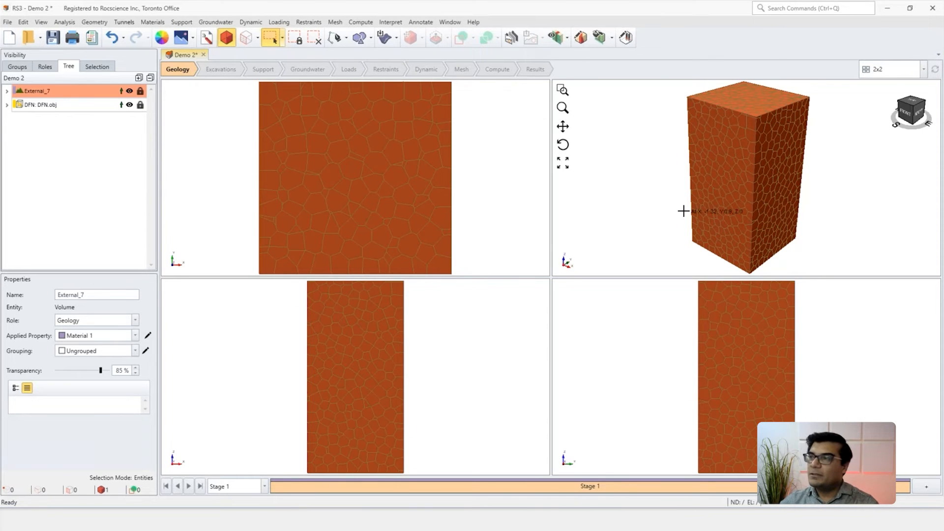
click(659, 205)
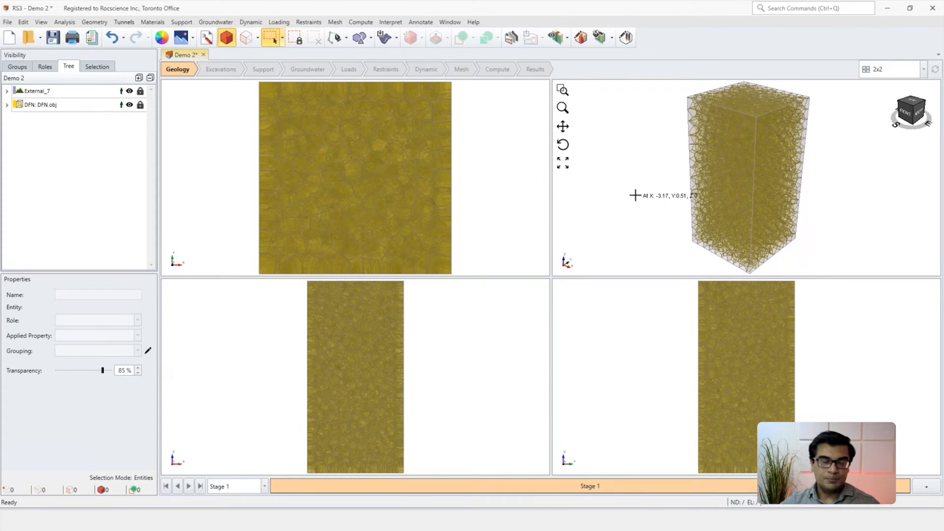
Step: Switch to the PowerPoint presentation on 3D Discrete Fracture Networks and show the Demo 2 slide
mouse_move(548, 520)
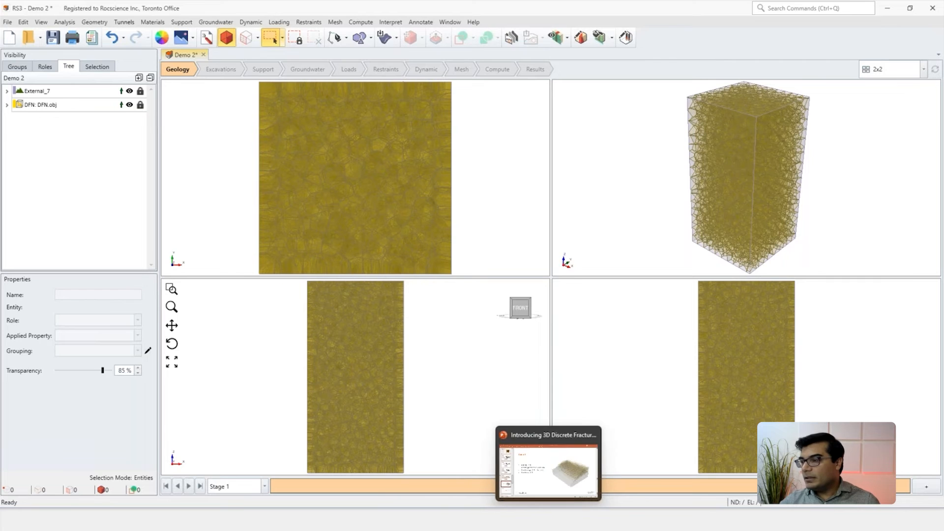
click(552, 484)
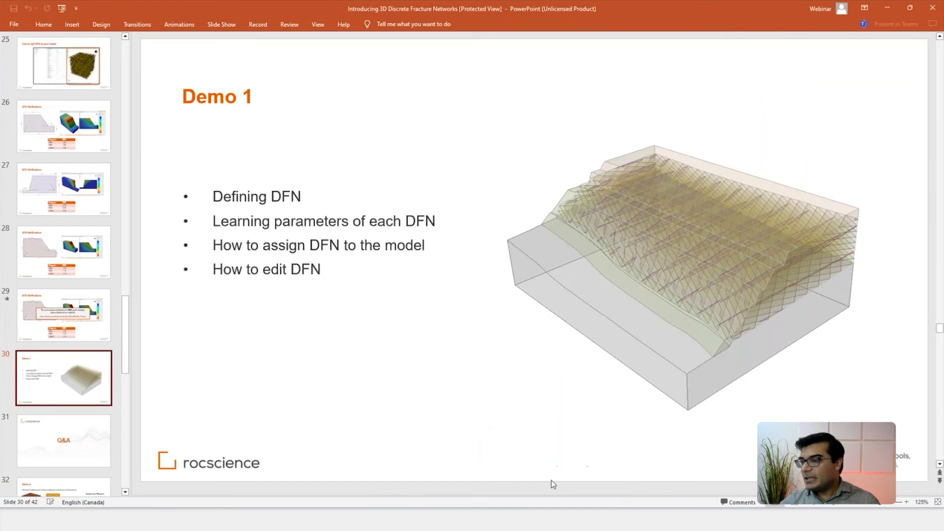
scroll(64, 435, down, 1)
click(64, 435)
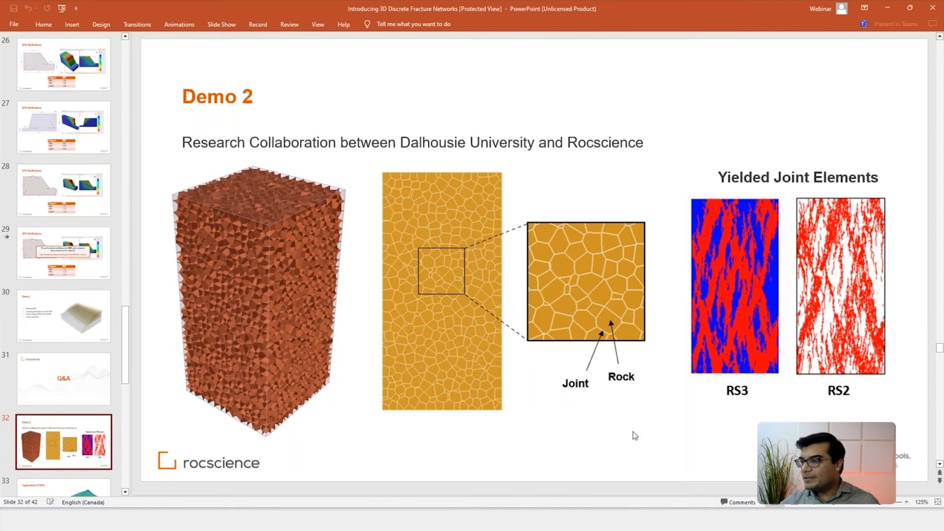
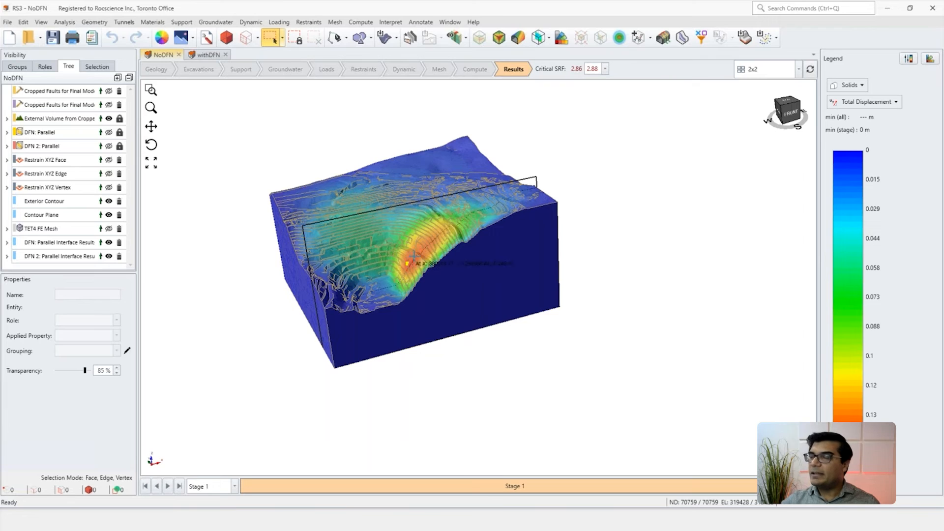
Step: Hide the Exterior Contour in the NoDFN results and examine the total displacement on the Contour Plane
click(110, 202)
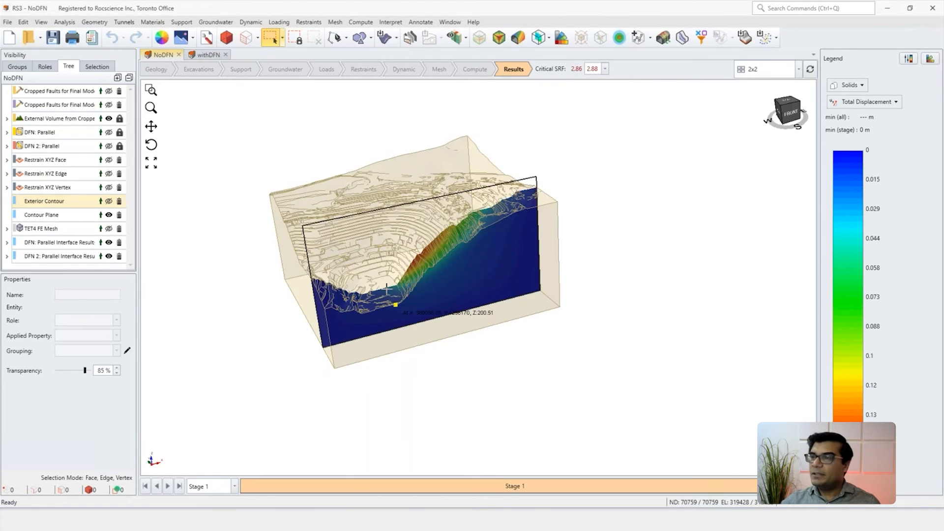
scroll(423, 314, up, 2)
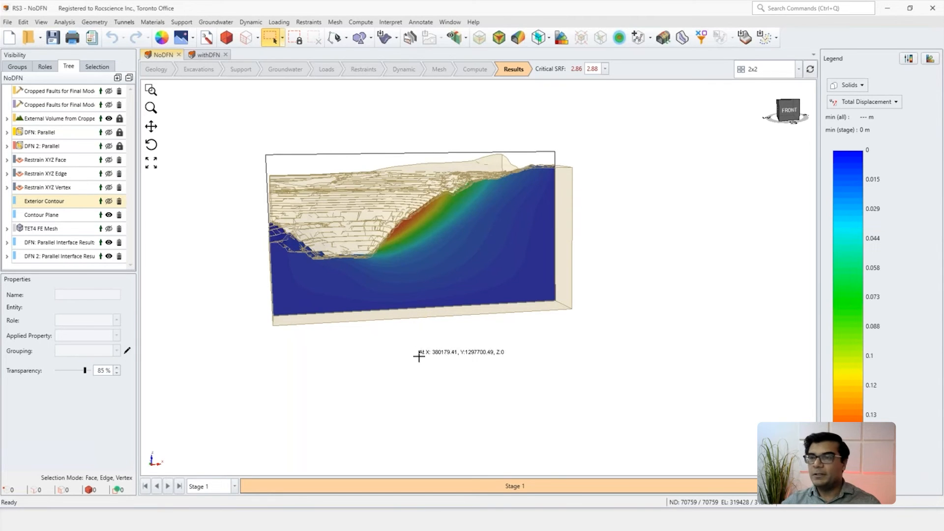
middle_drag(461, 316, 464, 331)
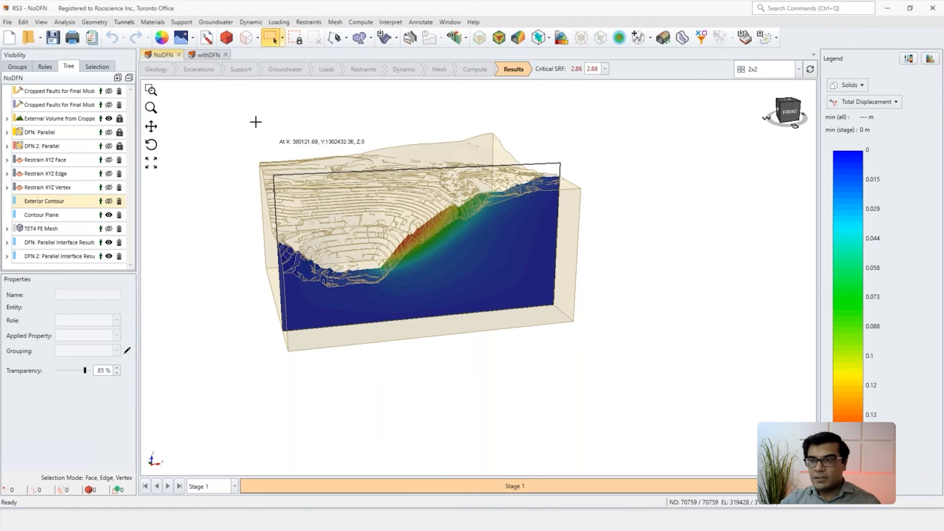
click(200, 56)
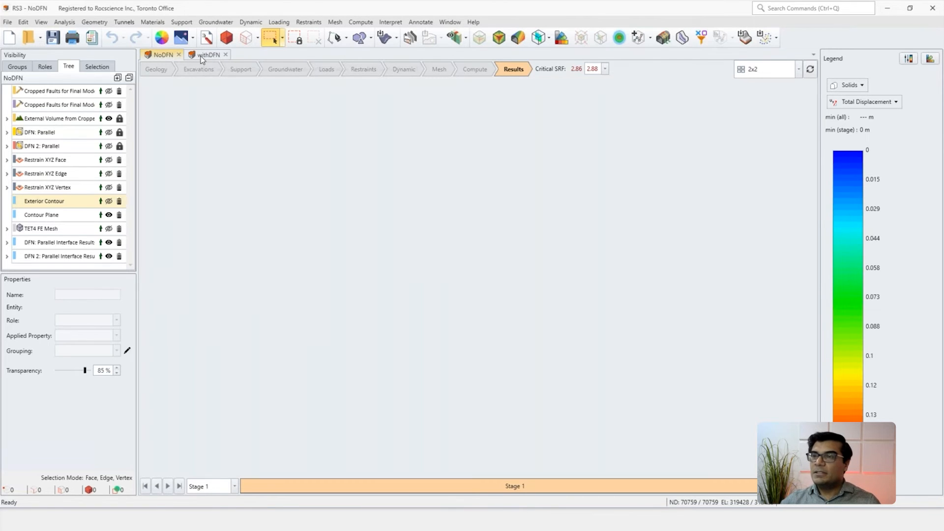
click(201, 56)
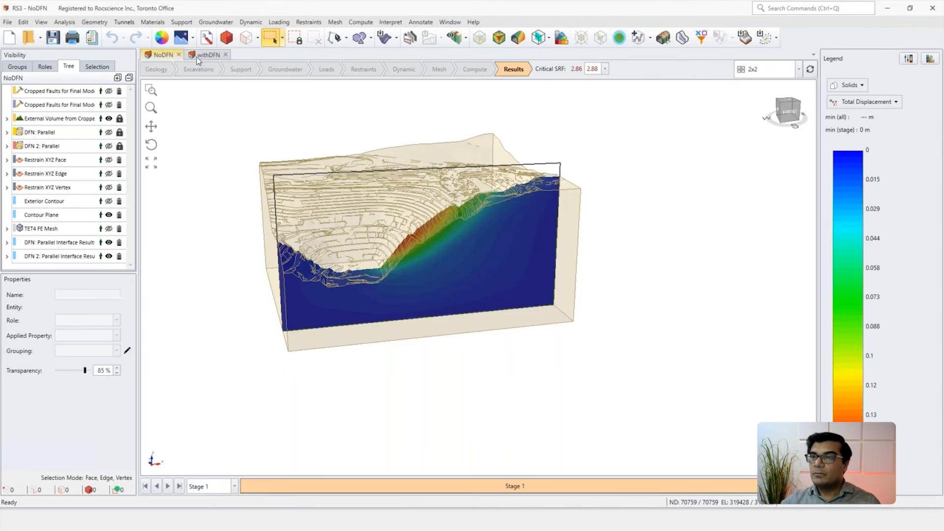
Step: Show the DFN: Parallel and DFN 2: Parallel fracture sets in the NoDFN model and hide the Contour Plane
click(108, 132)
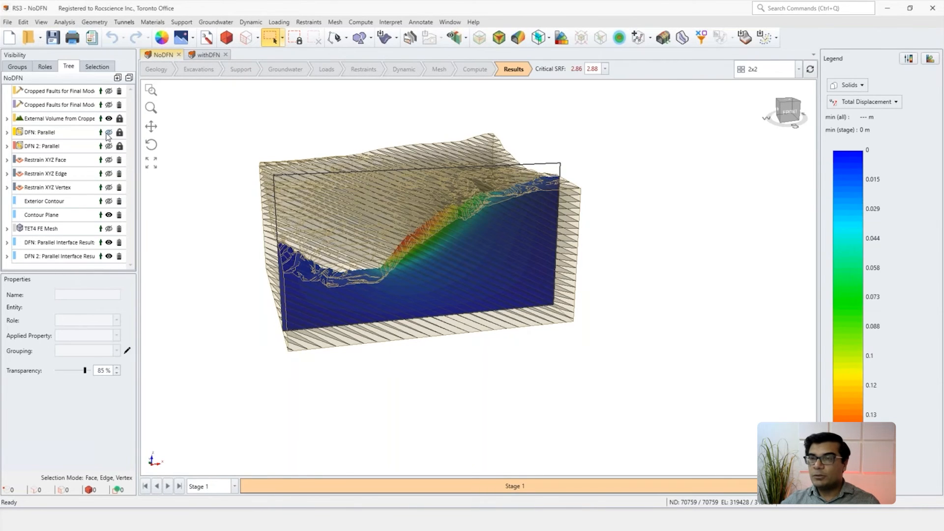
click(109, 133)
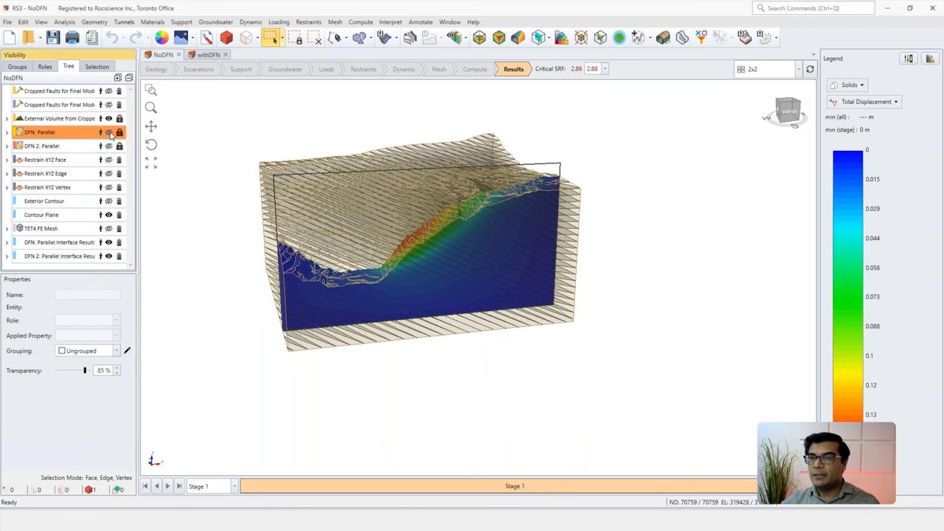
click(109, 147)
scroll(288, 231, down, 1)
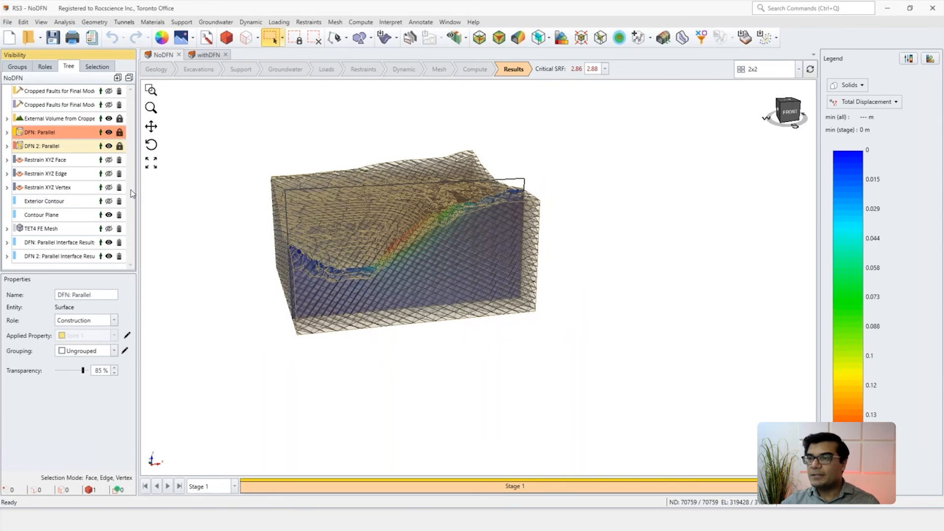
click(109, 214)
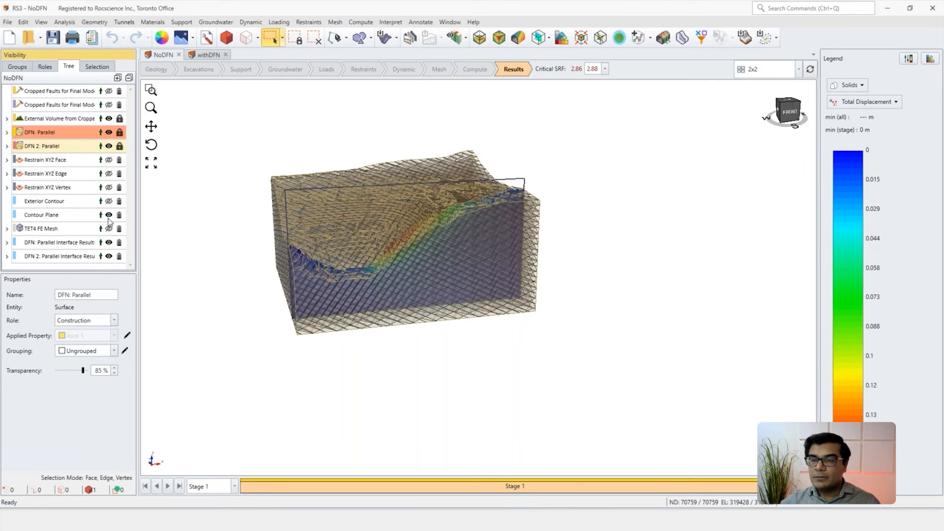
click(64, 147)
middle_drag(322, 274, 338, 283)
Step: Switch to the separate withDFN window, show both parallel DFN sets, and hide the Contour Plane and Exterior Contour
mouse_move(463, 519)
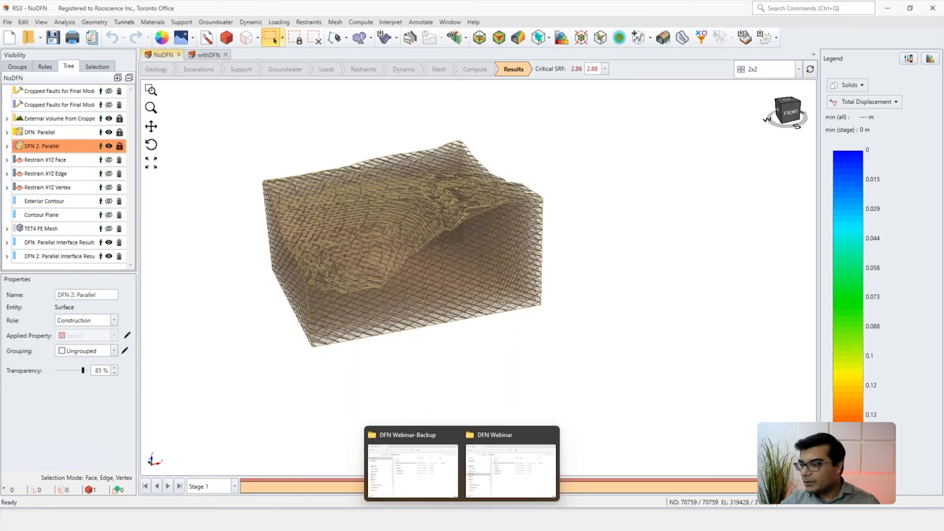
mouse_move(516, 519)
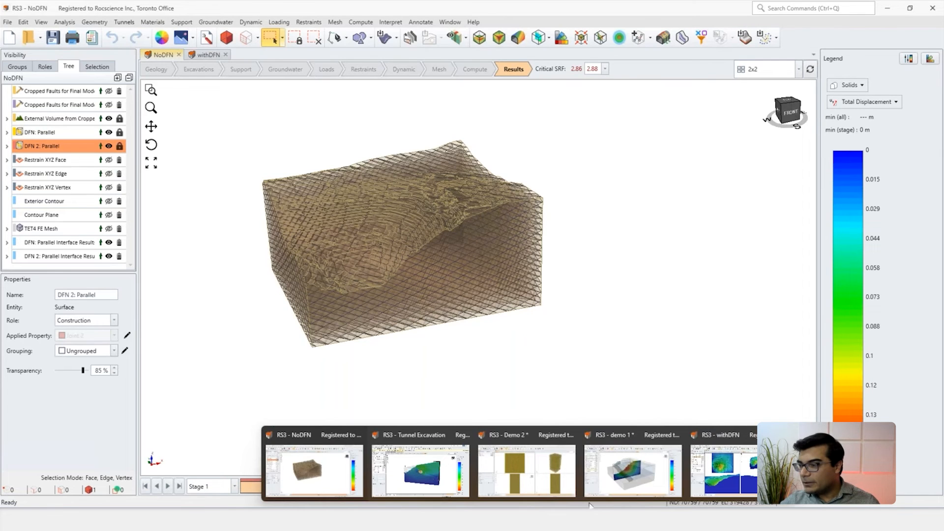
click(722, 477)
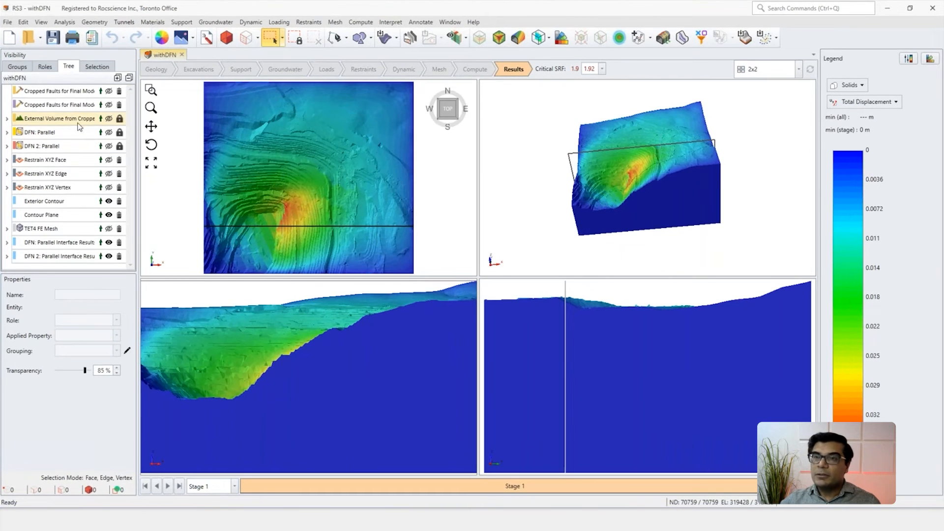
click(93, 134)
click(108, 133)
click(108, 146)
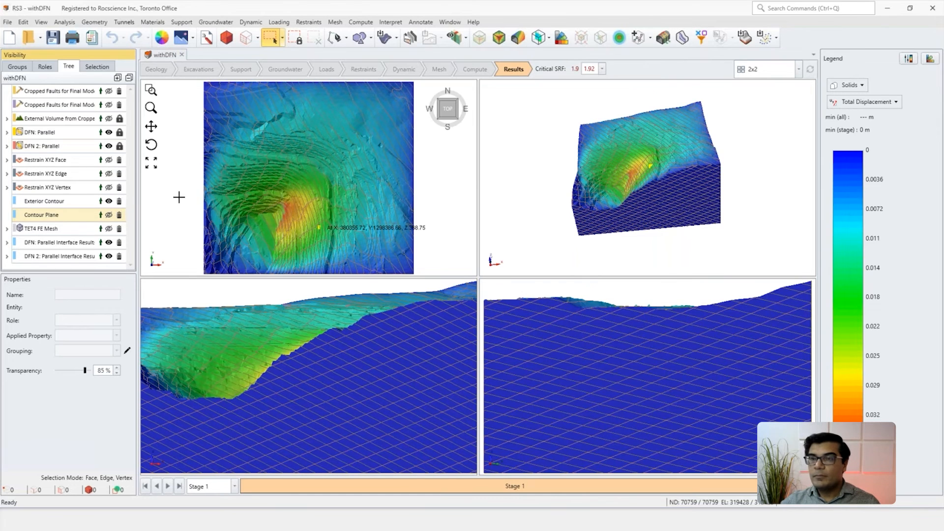
click(108, 201)
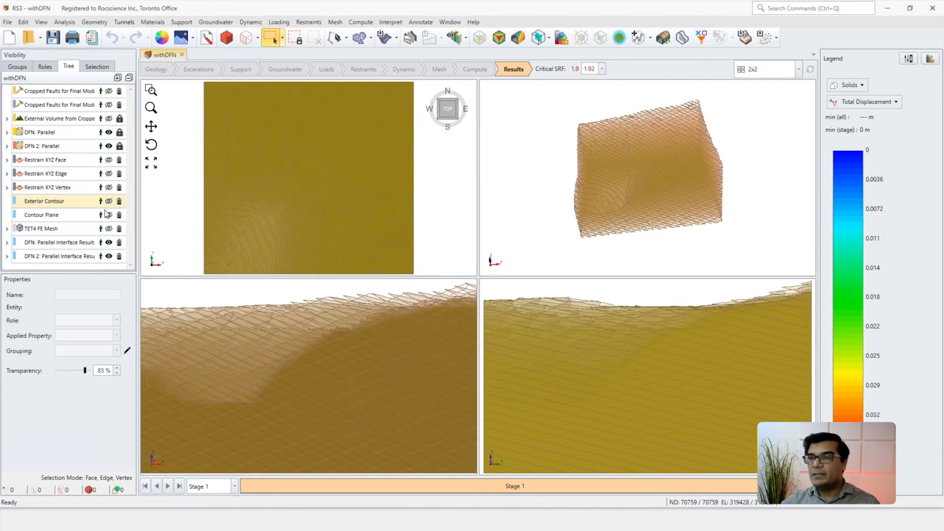
Step: Show the Contour Plane without the Exterior Contour and both DFN sets, and examine the total displacement around the slope face
click(108, 201)
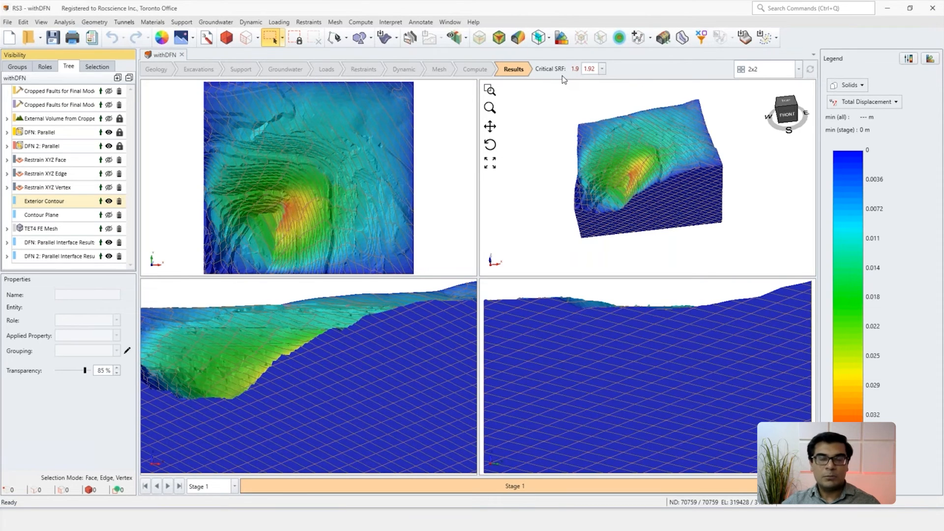
click(541, 202)
click(109, 215)
click(109, 201)
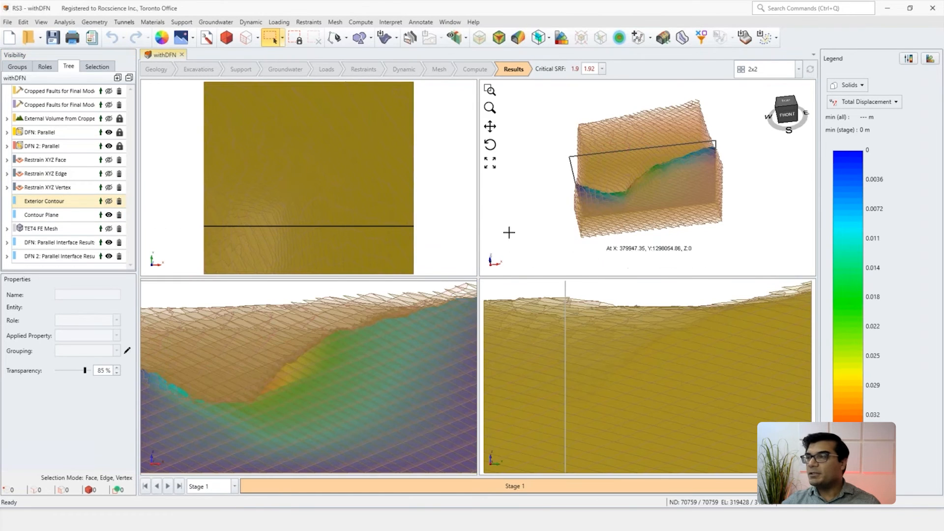
click(109, 133)
click(109, 146)
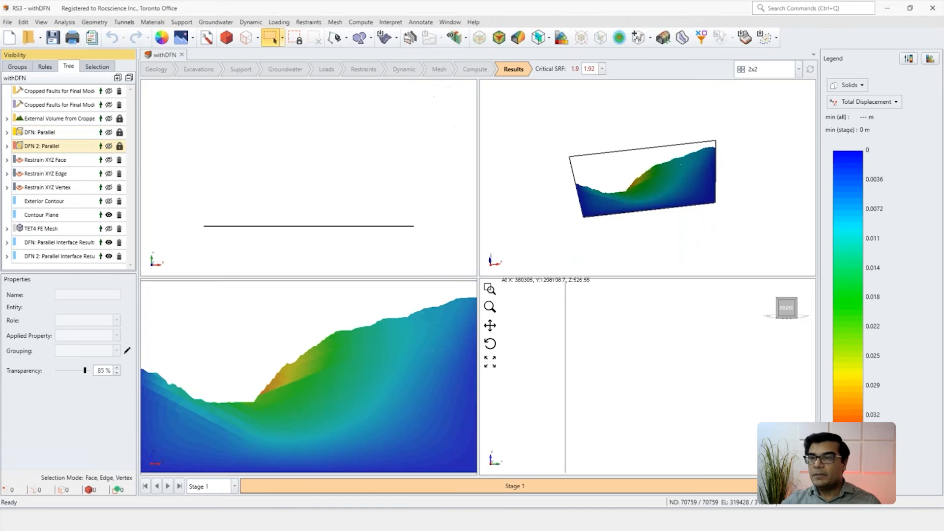
scroll(637, 200, up, 3)
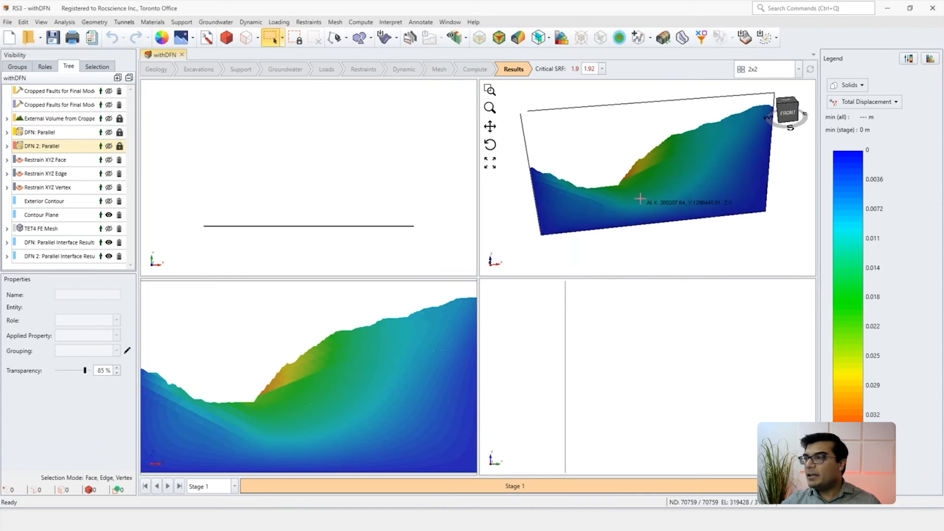
right_drag(639, 200, 612, 195)
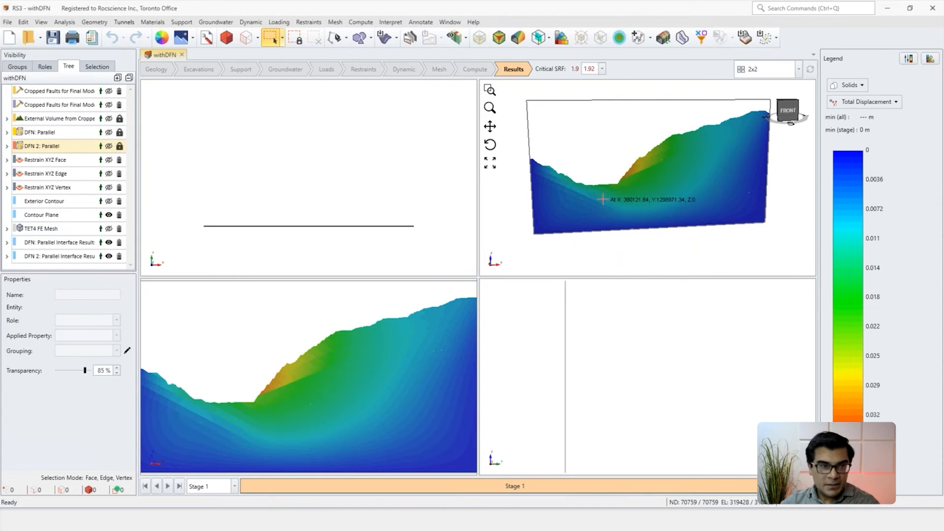
scroll(644, 183, up, 1)
scroll(644, 183, up, 2)
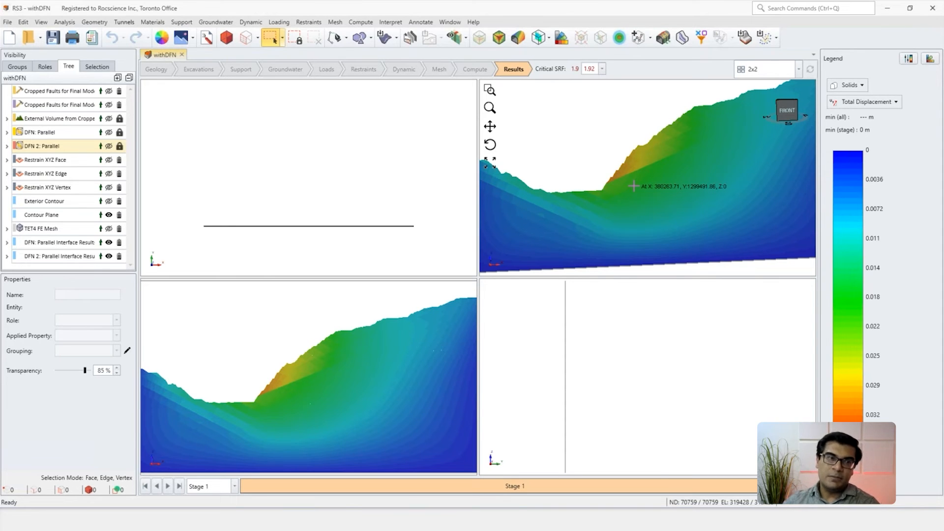
scroll(590, 173, down, 2)
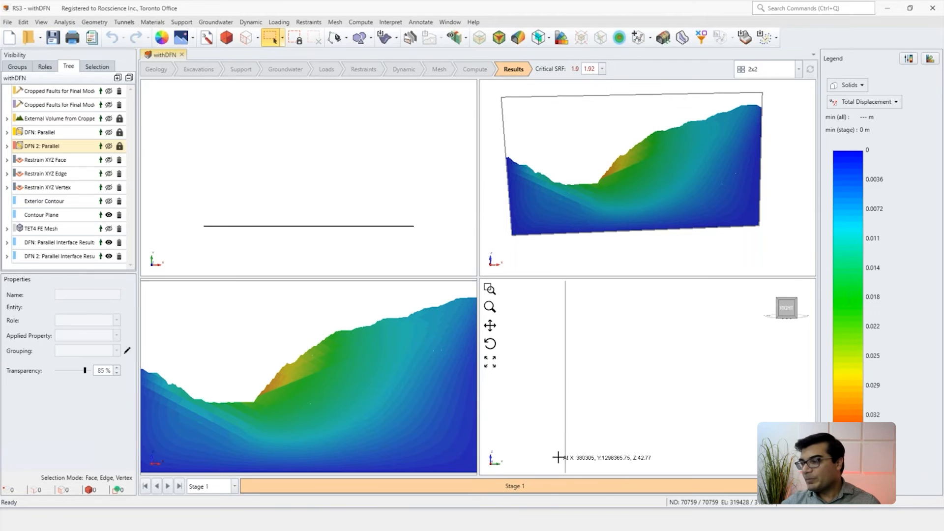
Step: Switch to the Tunnel Excavation window and inspect the cross-jointed and parallel joint sets in the Tunnel Excavation-no results model
mouse_move(527, 520)
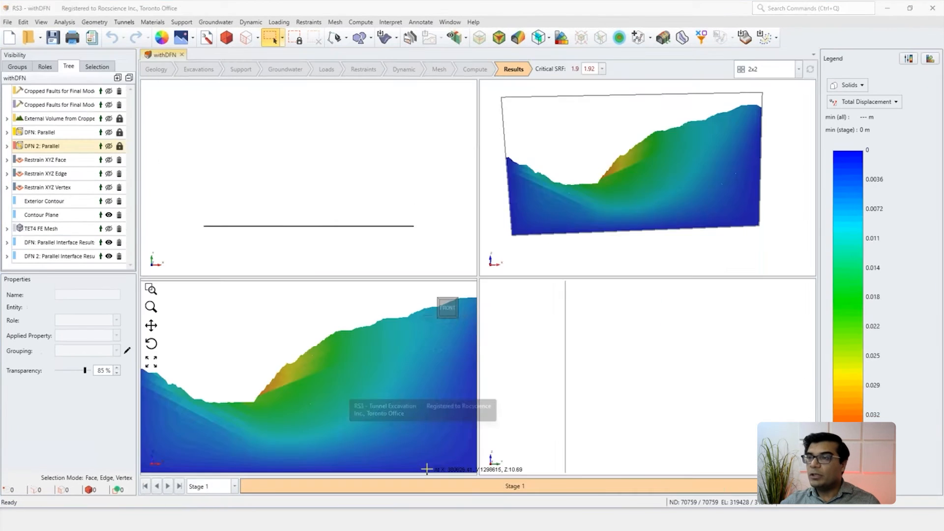
click(427, 469)
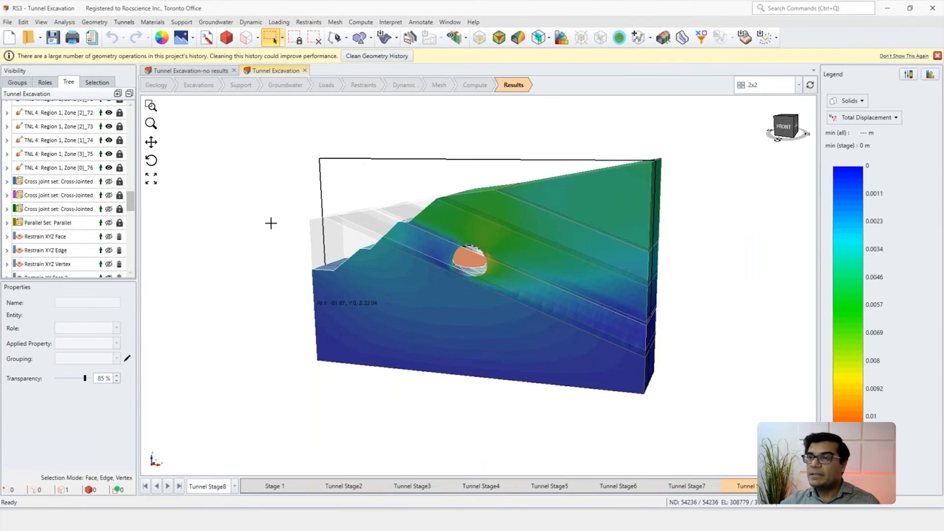
click(182, 72)
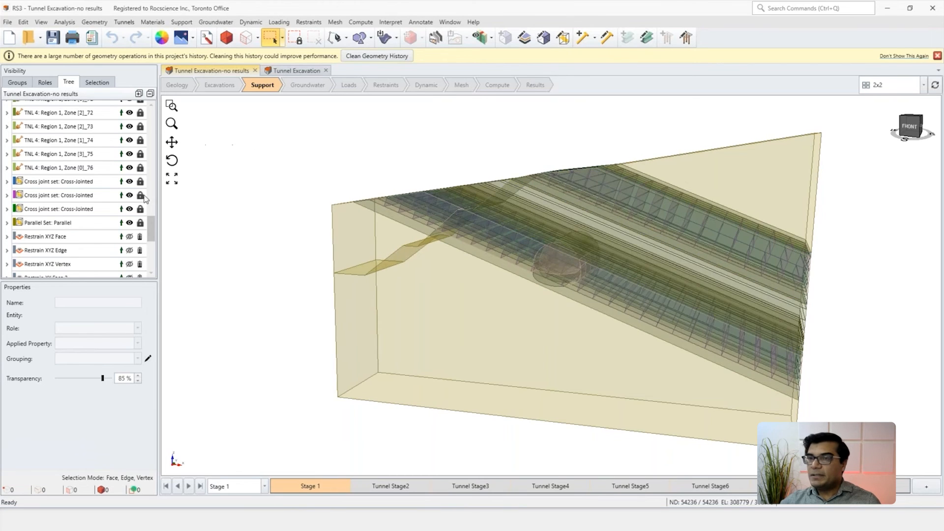
click(59, 195)
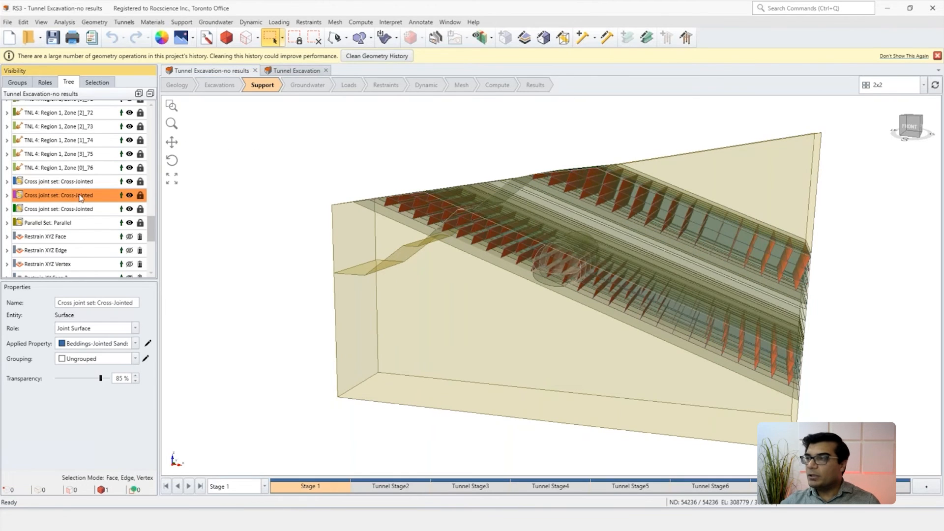
click(506, 158)
middle_drag(631, 302, 637, 291)
click(598, 263)
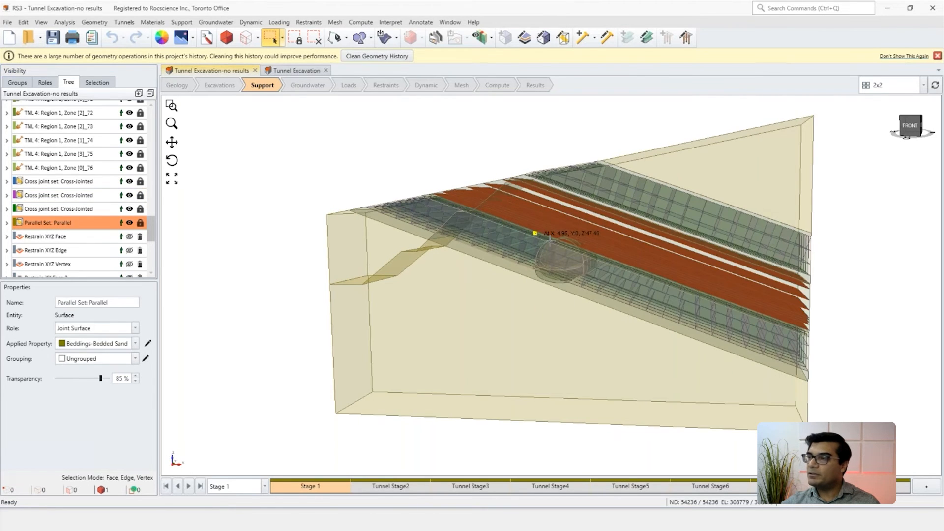
scroll(570, 246, up, 2)
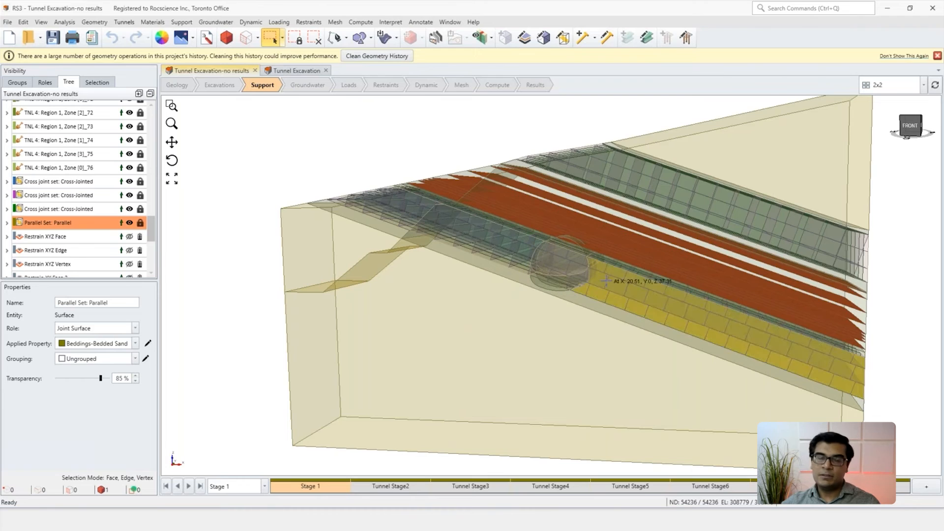
click(288, 130)
Step: Hide the three cross joint sets and the Parallel Set so that the tunnel and rock layers can be viewed
click(130, 181)
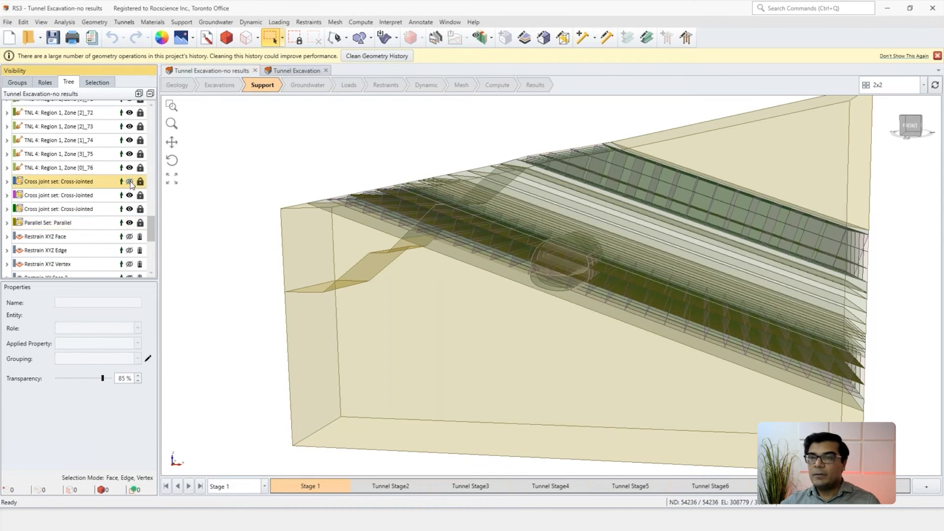
click(130, 194)
click(129, 209)
click(129, 223)
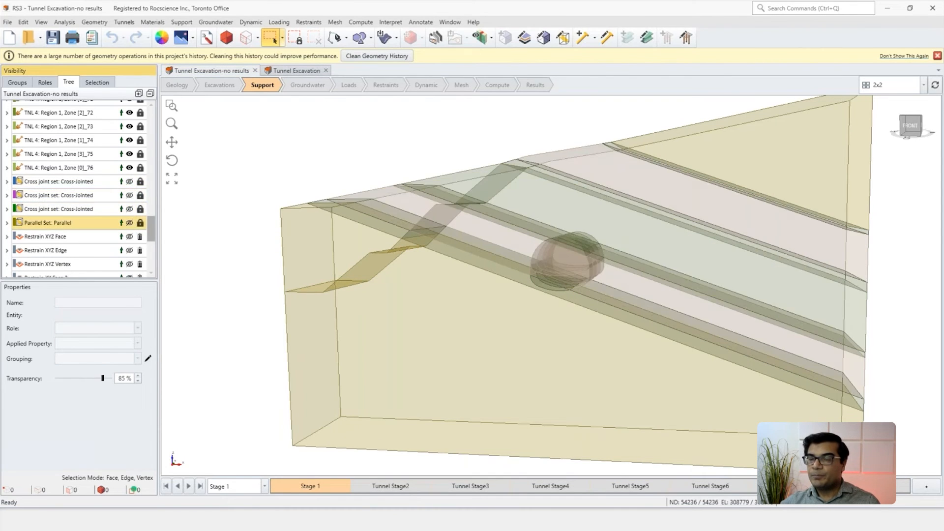
scroll(552, 333, down, 2)
middle_drag(552, 334, 455, 316)
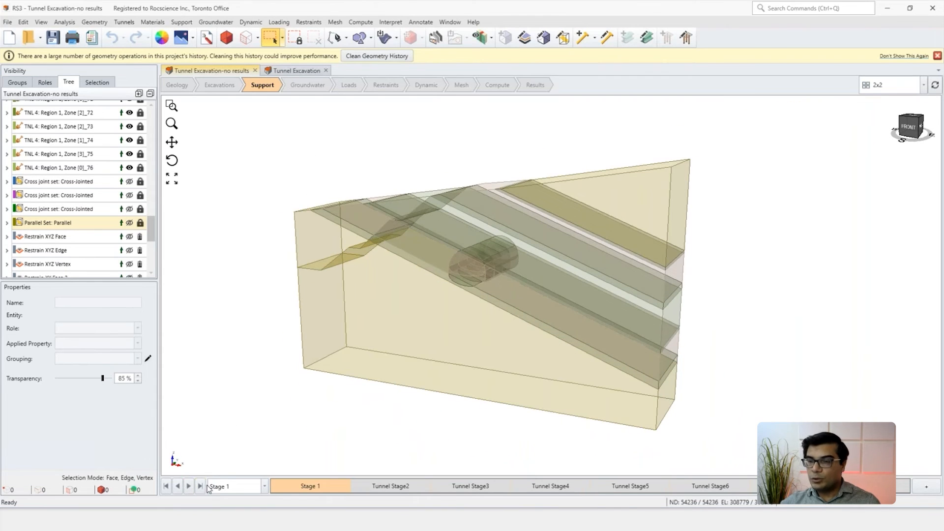
Step: Step through the tunnel excavation and support stages from Stage 1 to Tunnel Stage8, and open the Tunnel Excavation results model
click(188, 487)
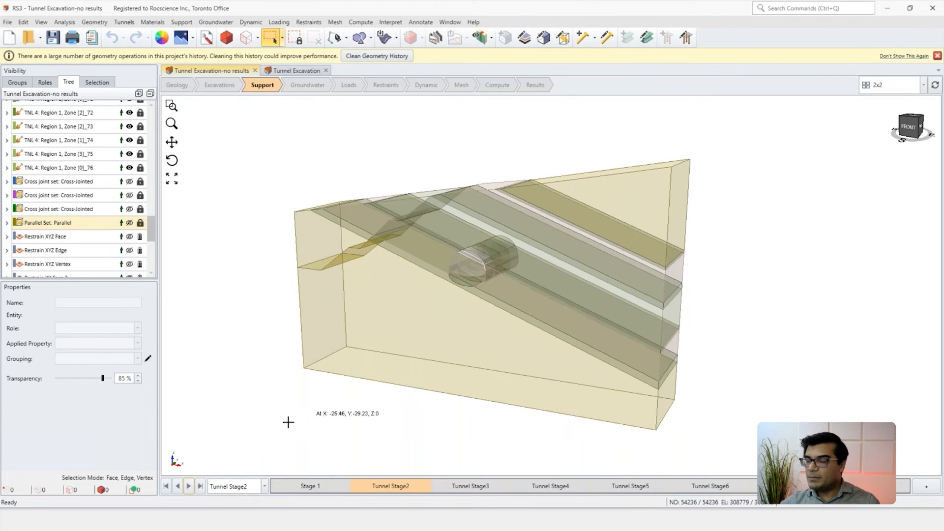
click(188, 487)
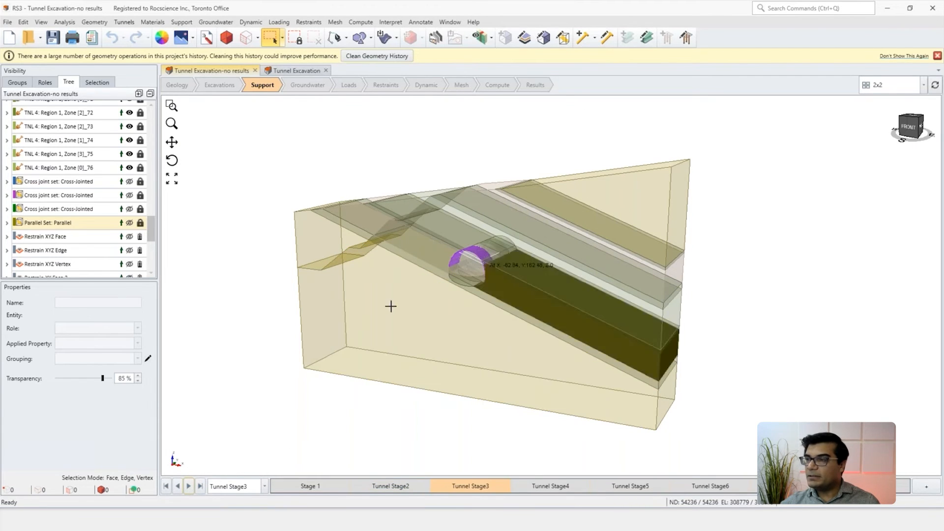
click(189, 486)
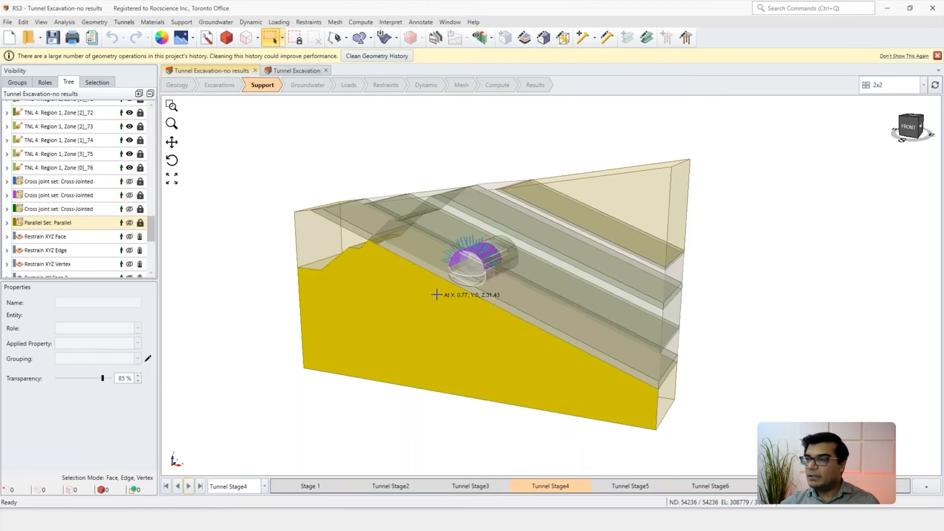
click(190, 488)
click(190, 488)
click(190, 488)
click(190, 488)
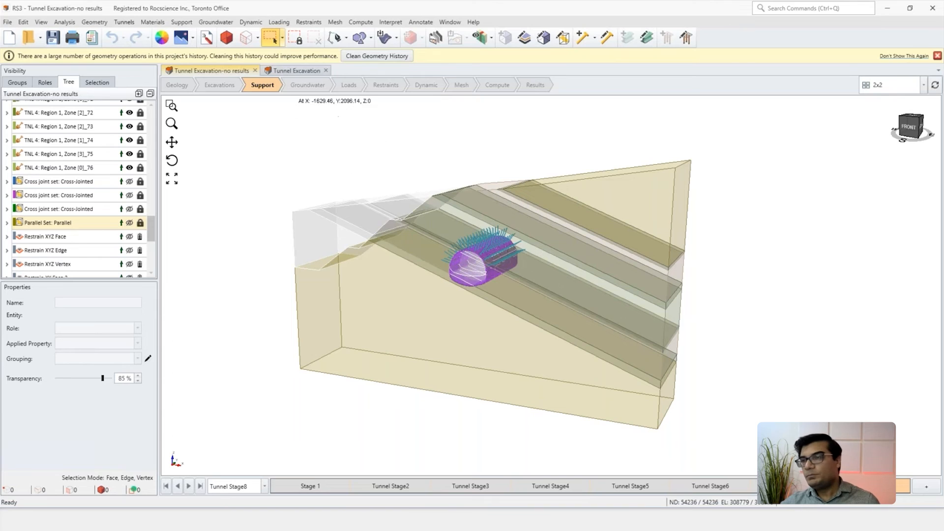
click(290, 72)
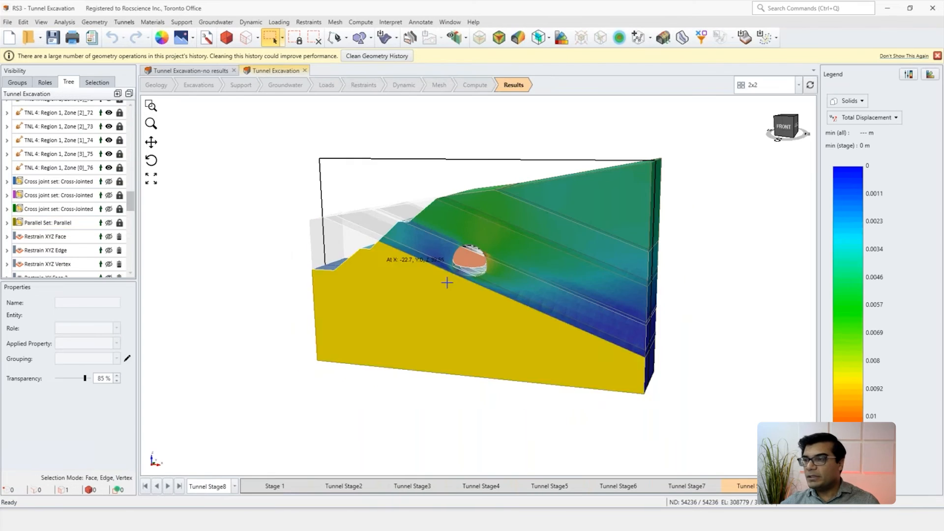
Step: Examine the total displacement contours around the tunnel opening and across the rock layers at Tunnel Stage8
middle_drag(465, 278, 469, 278)
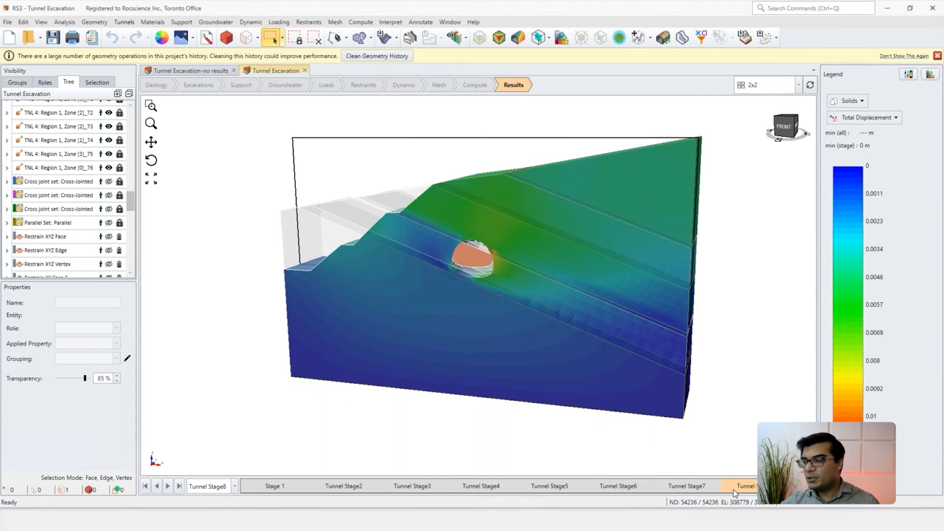
middle_drag(437, 307, 501, 297)
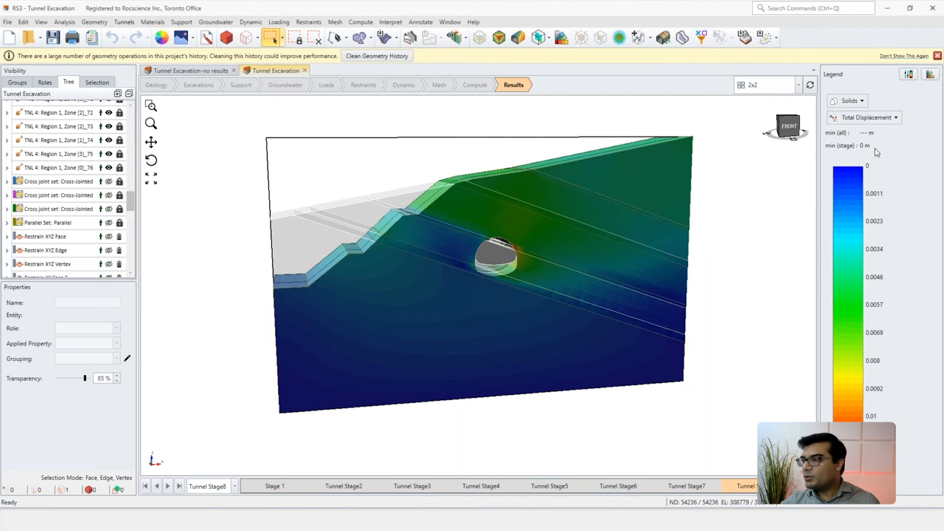
scroll(501, 264, up, 5)
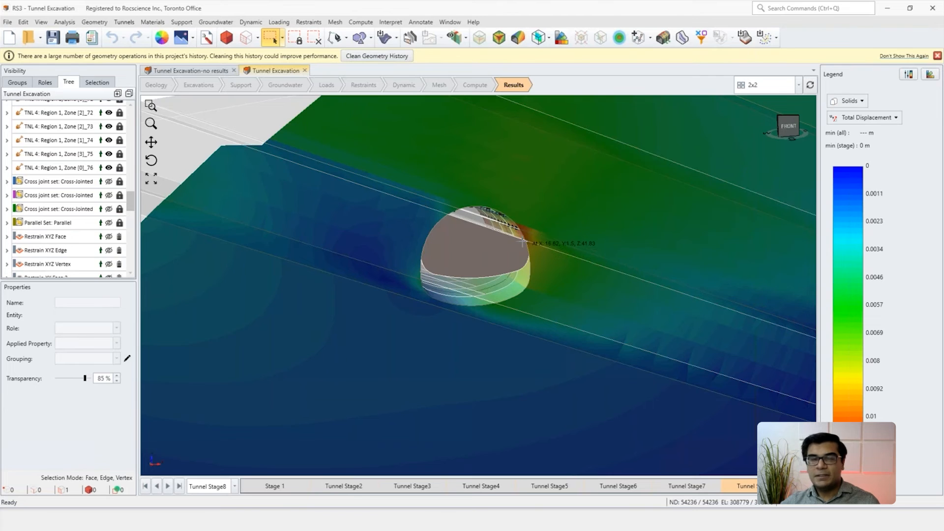
scroll(522, 242, down, 10)
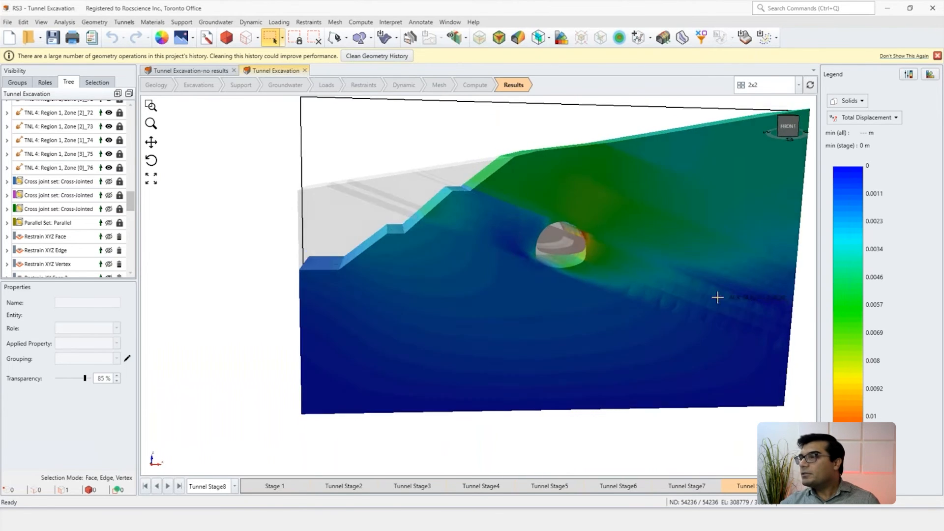
middle_drag(718, 297, 637, 238)
Step: Switch the results from Solids to Interfaces & Joints and examine the relative shear displacement of the joints around the tunnel
click(862, 101)
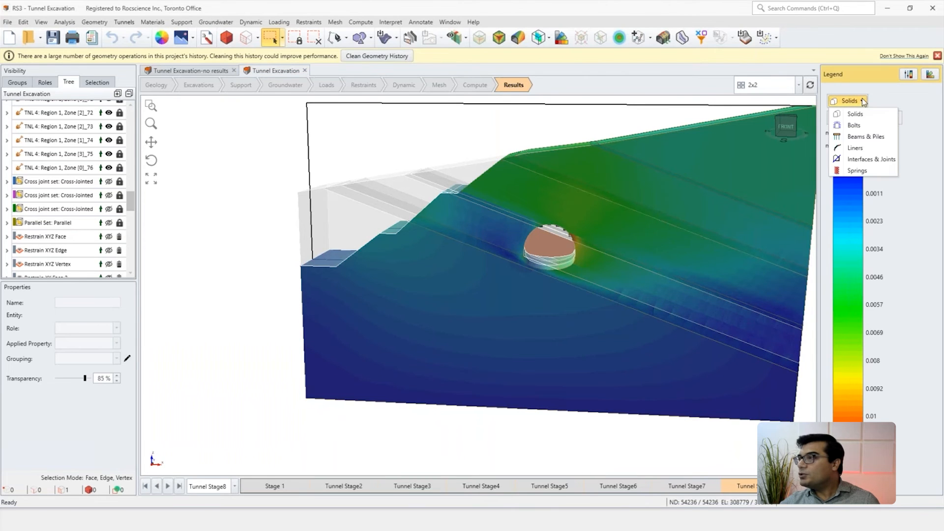
click(859, 161)
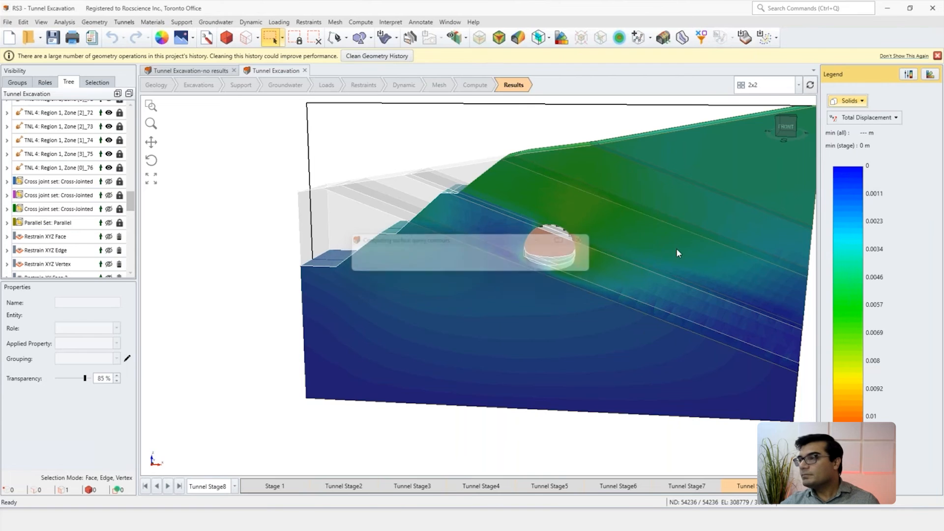
middle_drag(640, 272, 608, 274)
scroll(484, 237, up, 8)
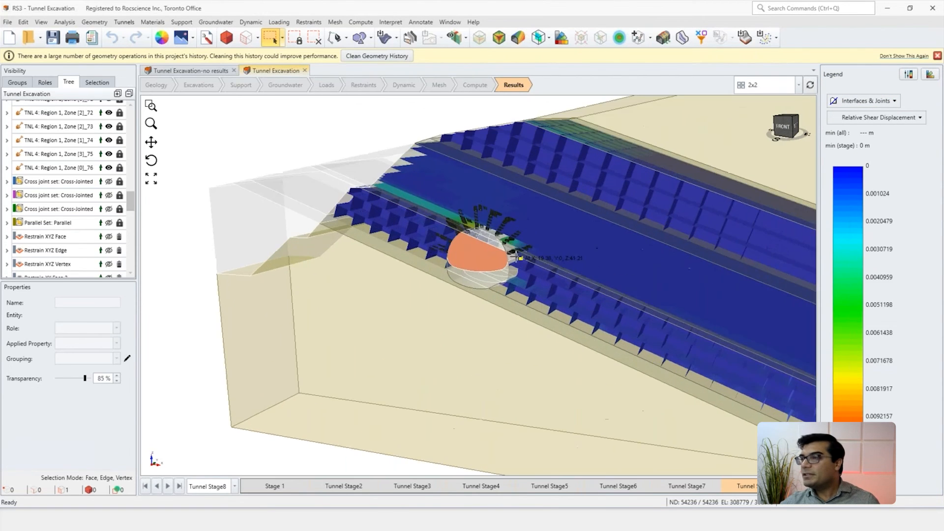
scroll(371, 193, up, 4)
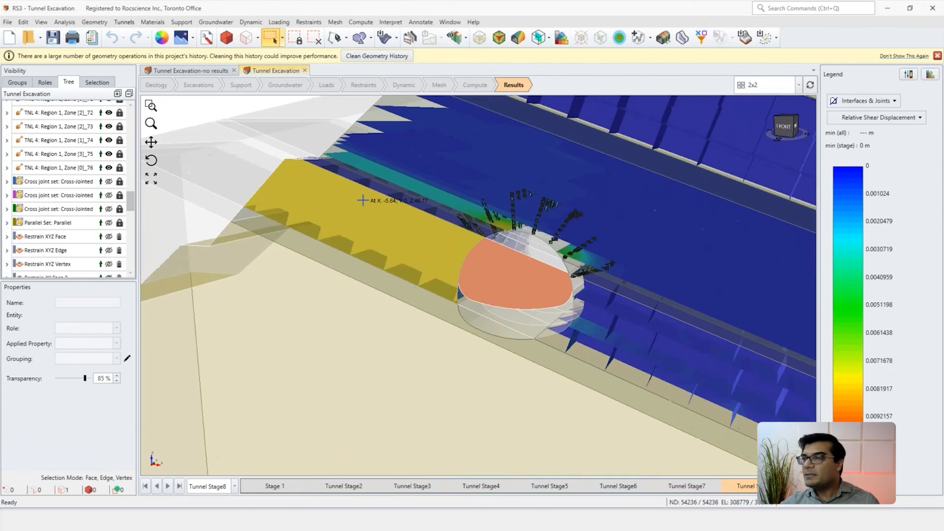
middle_drag(437, 297, 419, 289)
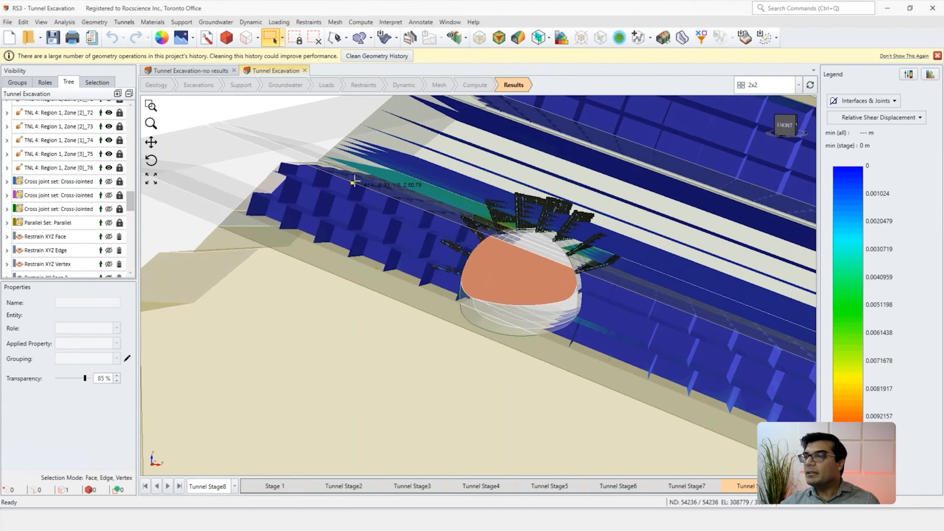
middle_drag(504, 275, 501, 287)
Step: Show the Shear and Tension yielded elements for Interface + Joint Elements and inspect the failure modes around the tunnel and slope
click(701, 37)
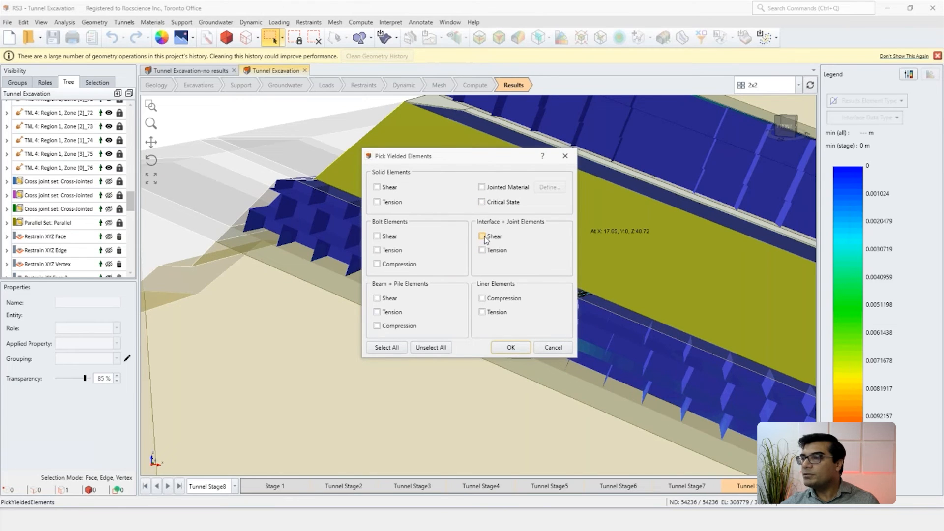
click(483, 250)
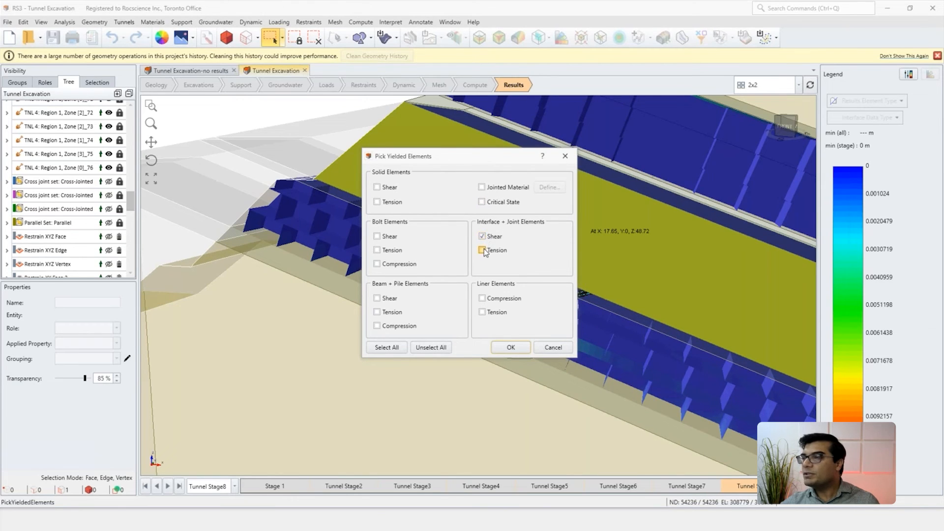
click(511, 348)
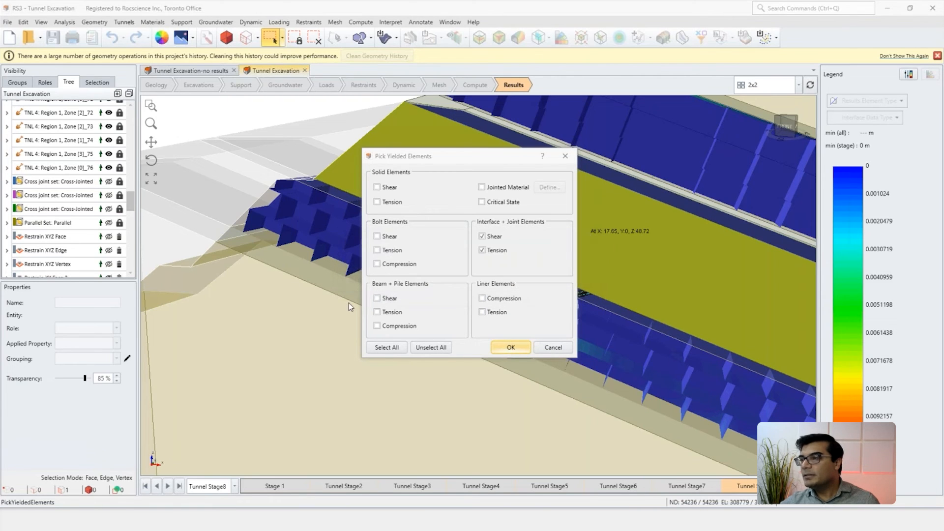
click(510, 347)
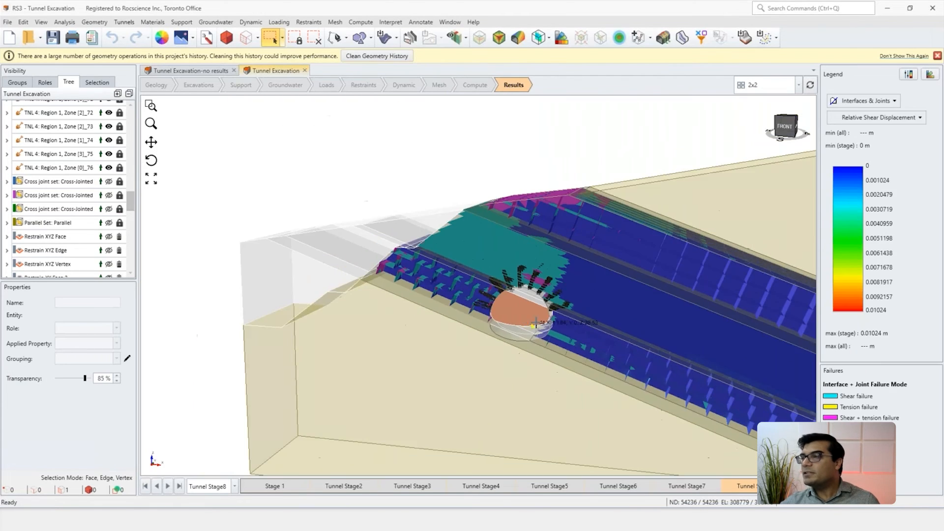
middle_drag(533, 325, 492, 292)
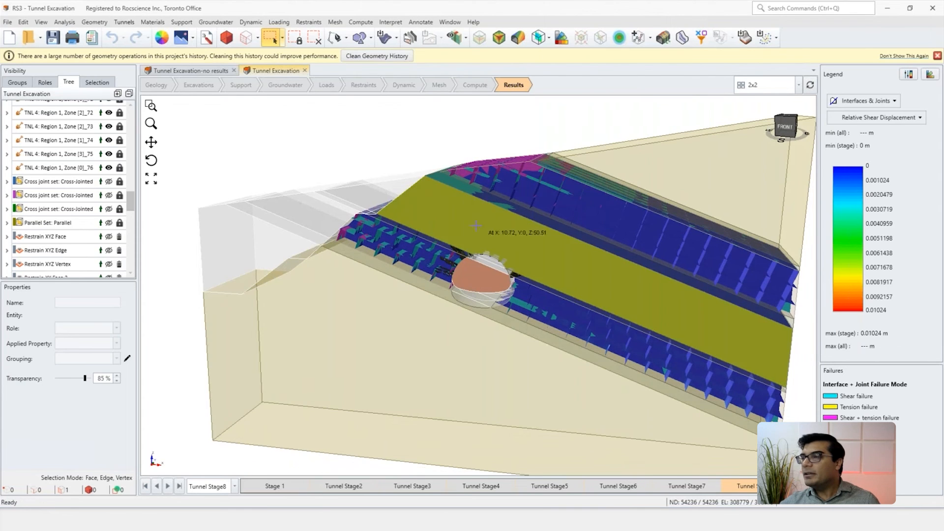
right_drag(468, 299, 464, 295)
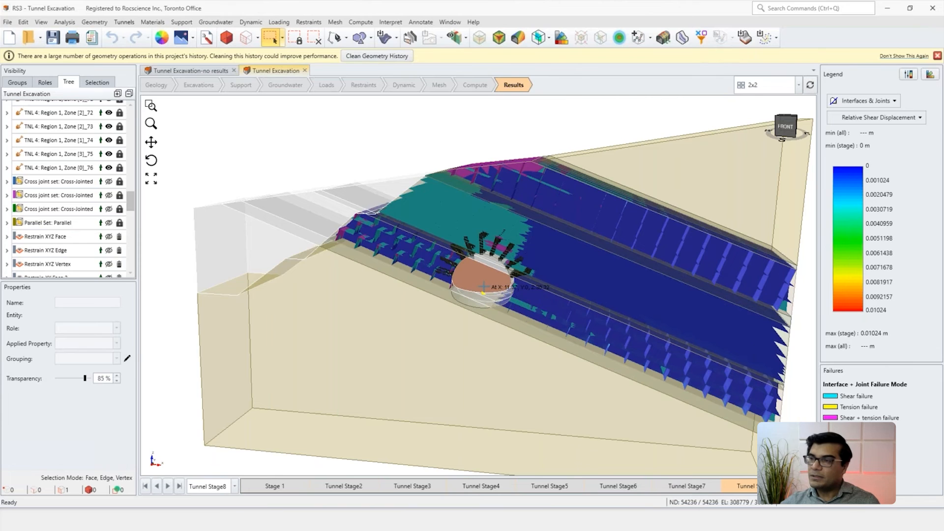
middle_drag(482, 293, 467, 270)
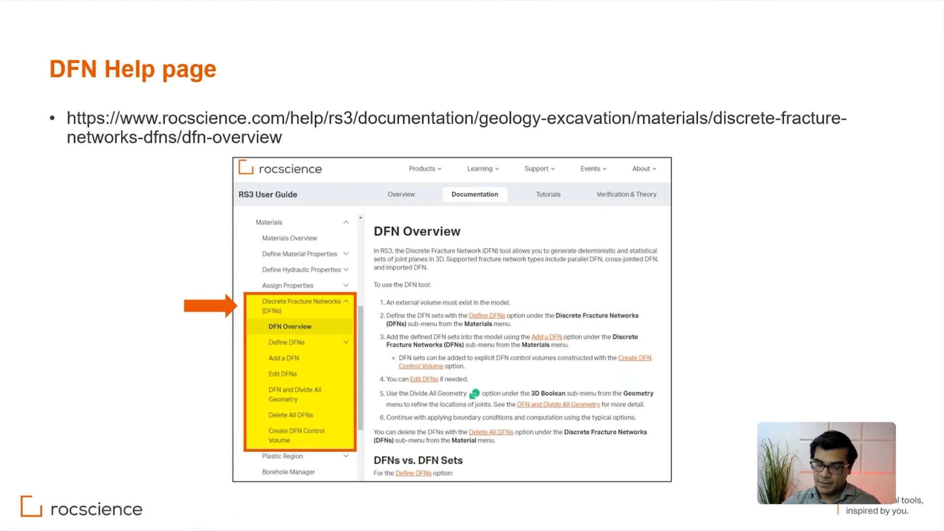
Step: Present the slide on the two most recent developed features in RS3, end the slide show and switch to RS3's Tunnel Excavation window
key(Right)
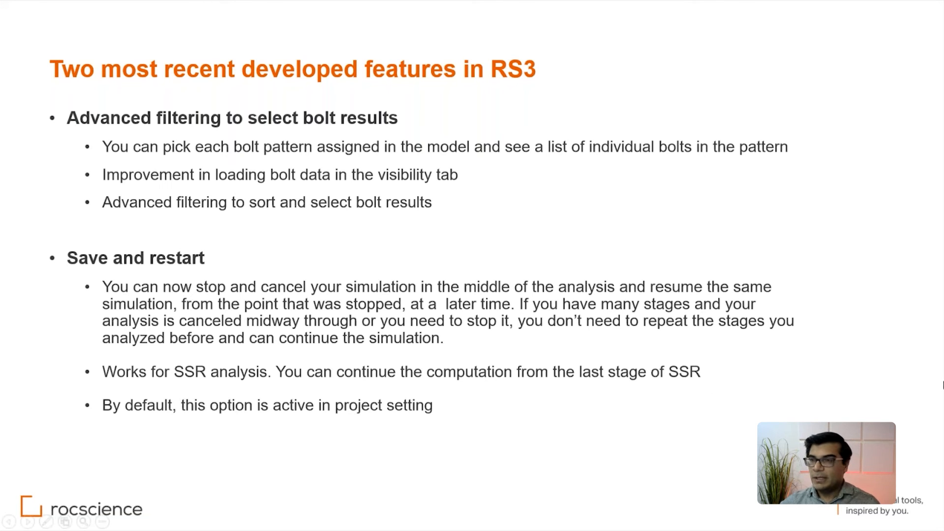
key(Escape)
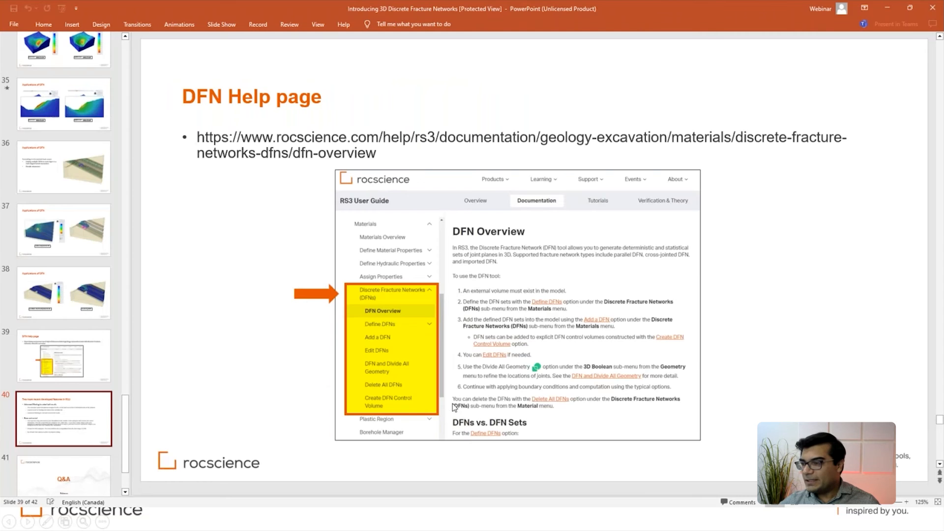
mouse_move(578, 516)
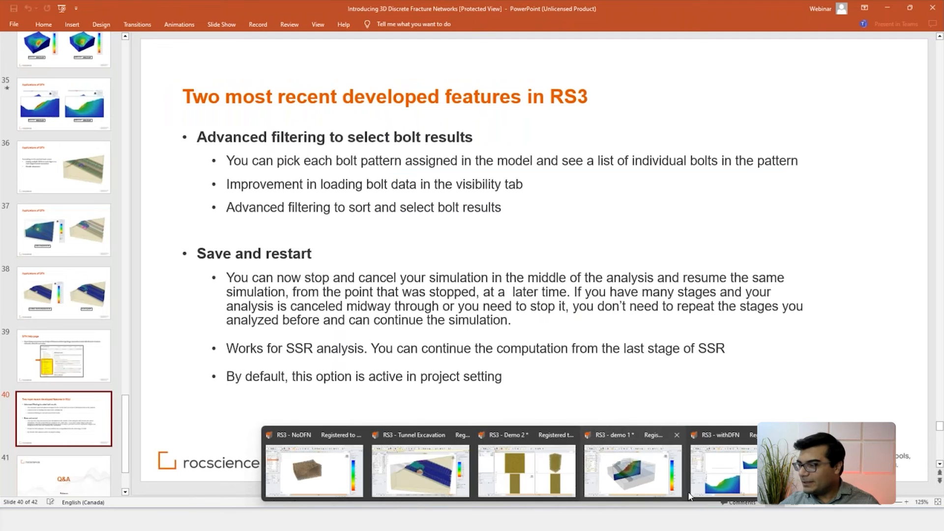
click(433, 473)
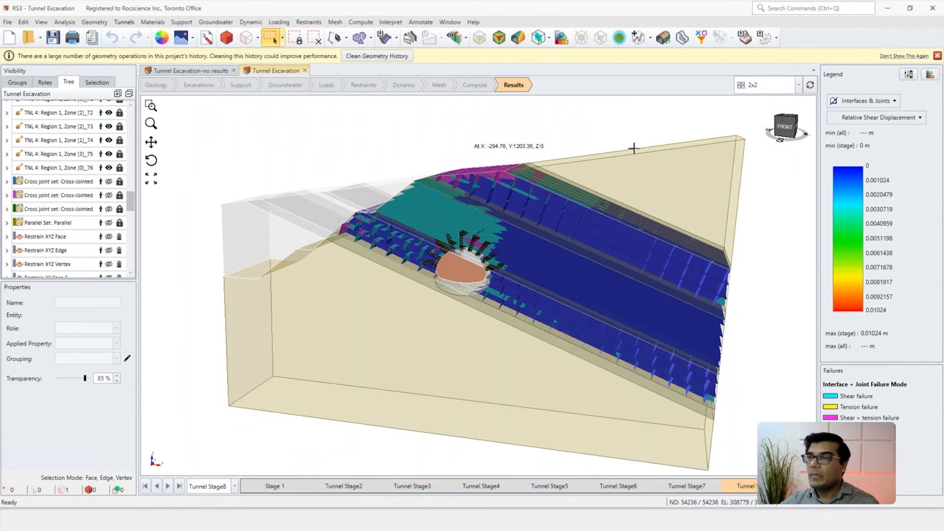
Step: Switch the results to Bolts and highlight the Swellex pattern results in turn, from the first pattern through Pattern 4
click(877, 102)
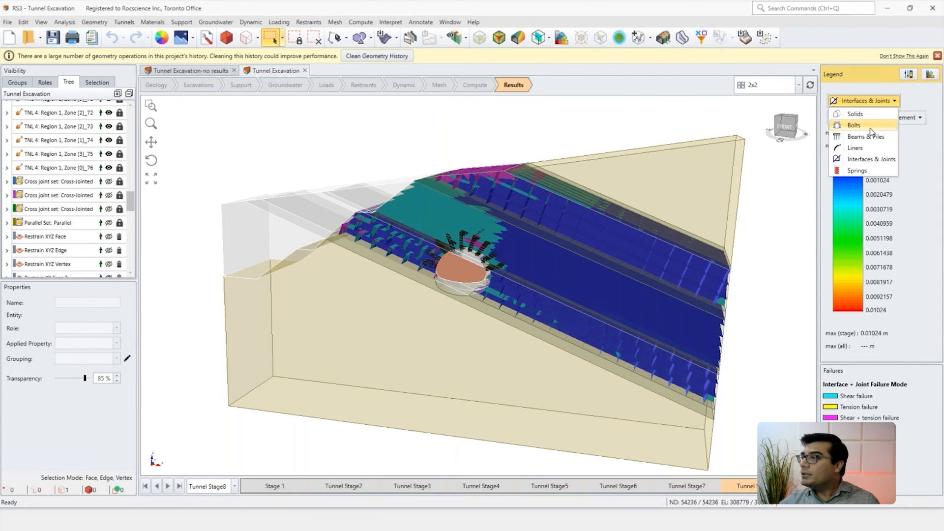
click(855, 126)
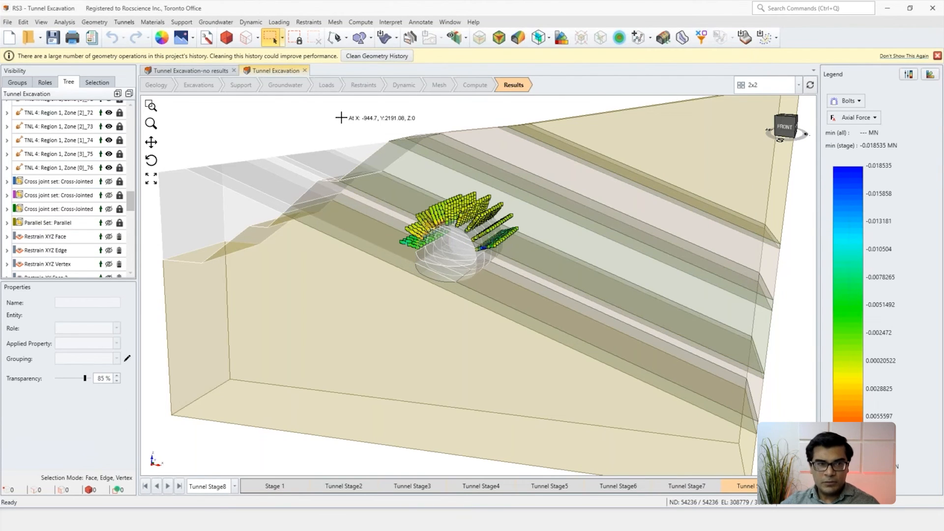
drag(132, 200, 128, 236)
click(53, 174)
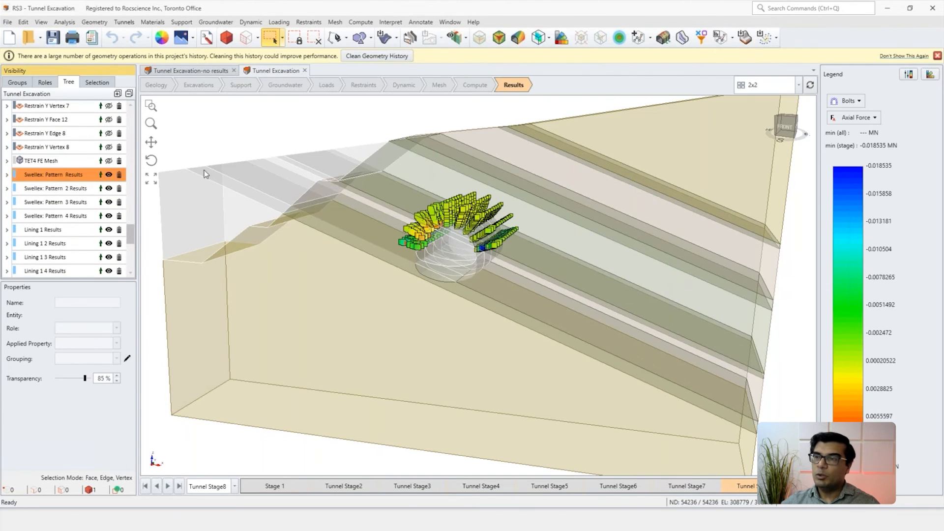
scroll(388, 268, up, 5)
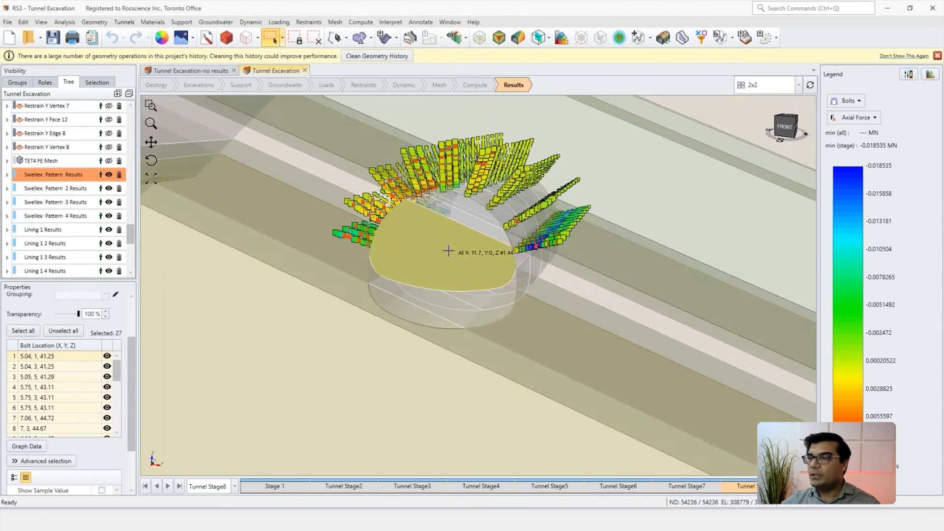
click(54, 188)
click(57, 202)
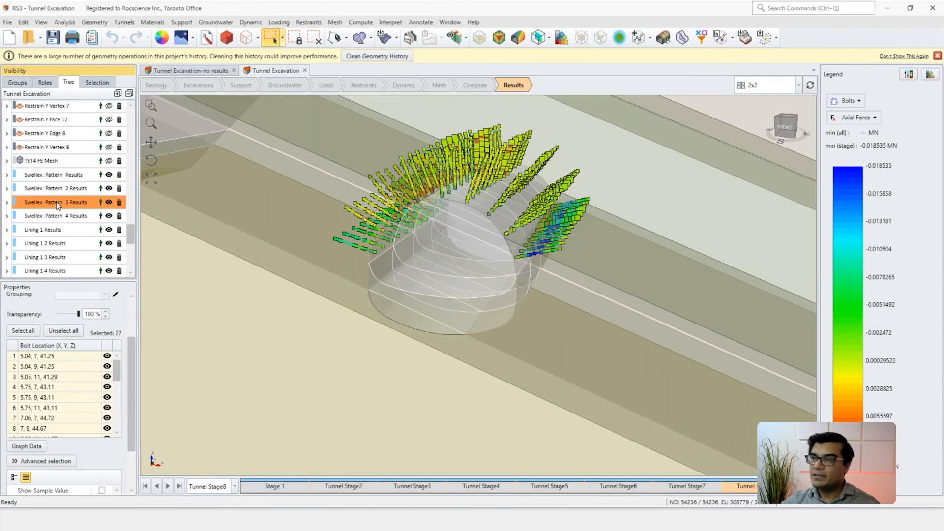
click(57, 213)
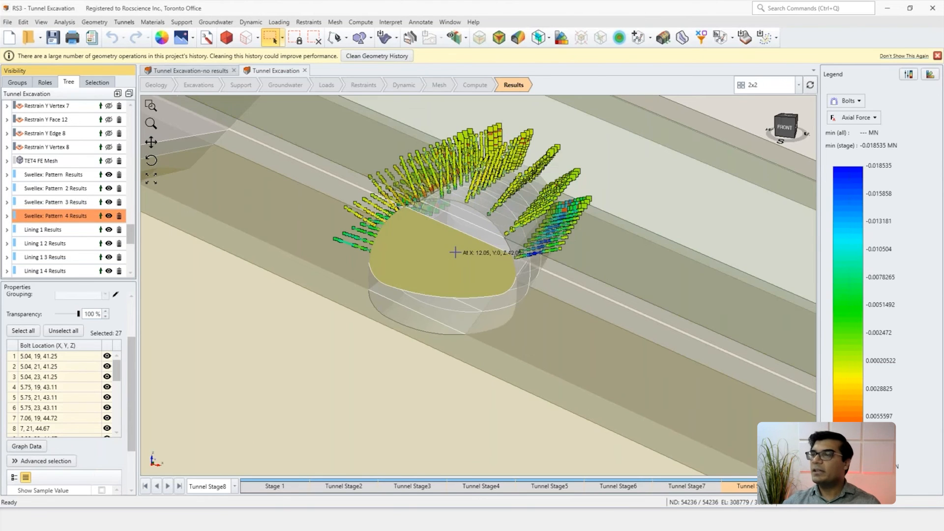
Step: Reselect the first Swellex pattern's results and highlight its bolts at 16.63, 1, 41.8, at 16.63, 3, 41.8 and at 15.79, 3, 43.57
click(61, 175)
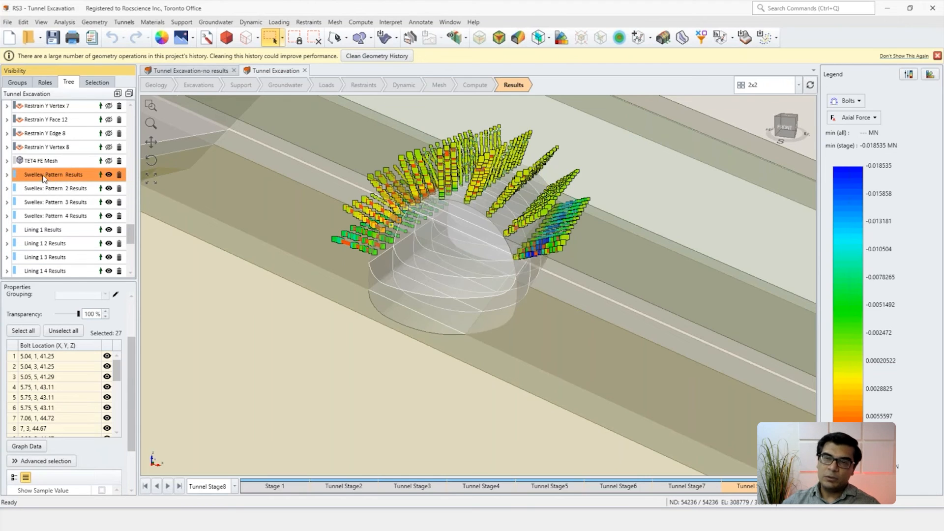
drag(120, 369, 119, 420)
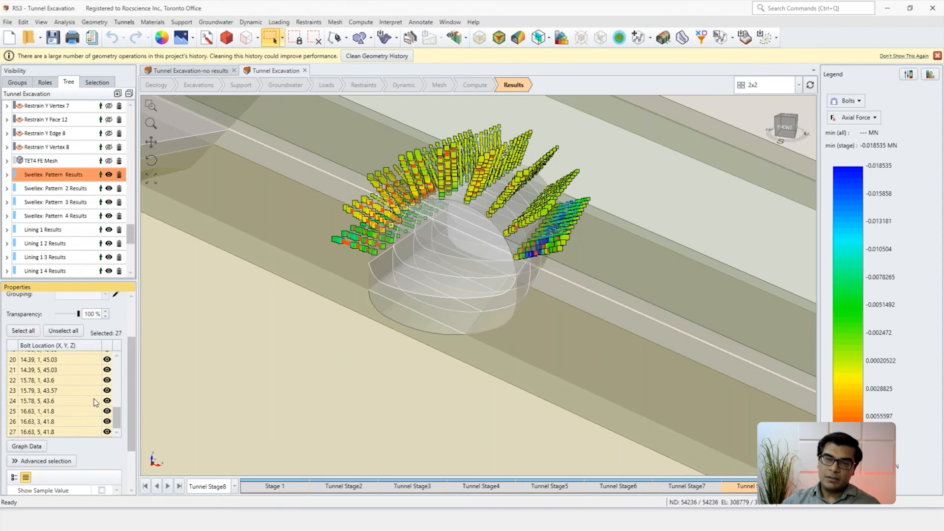
click(57, 412)
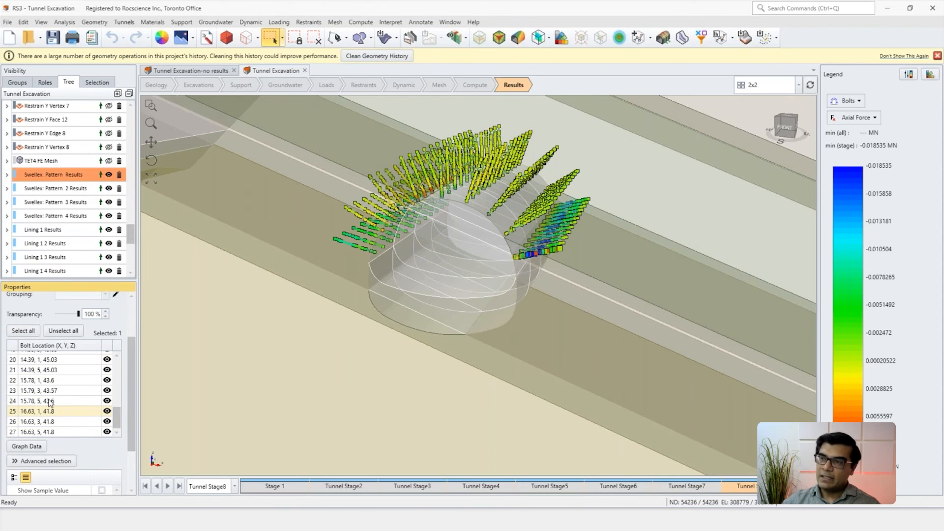
click(50, 421)
scroll(544, 265, up, 1)
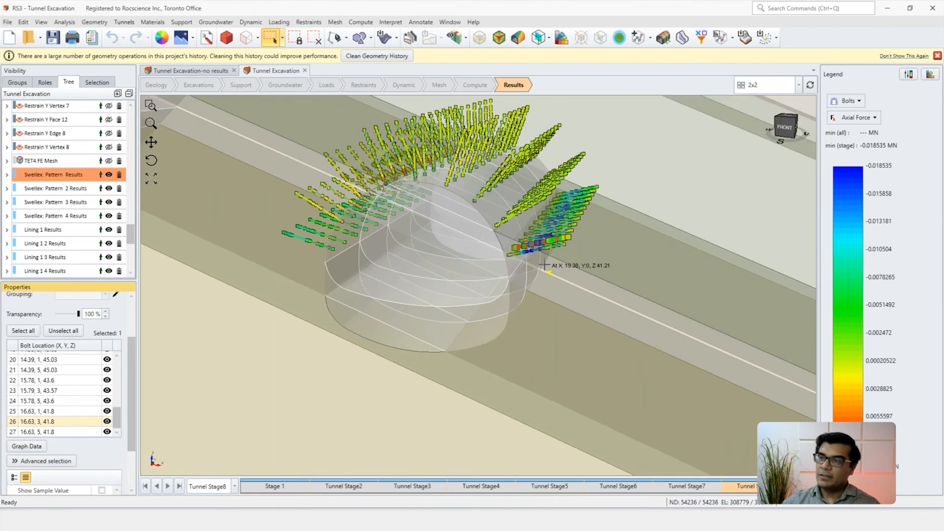
scroll(544, 265, up, 1)
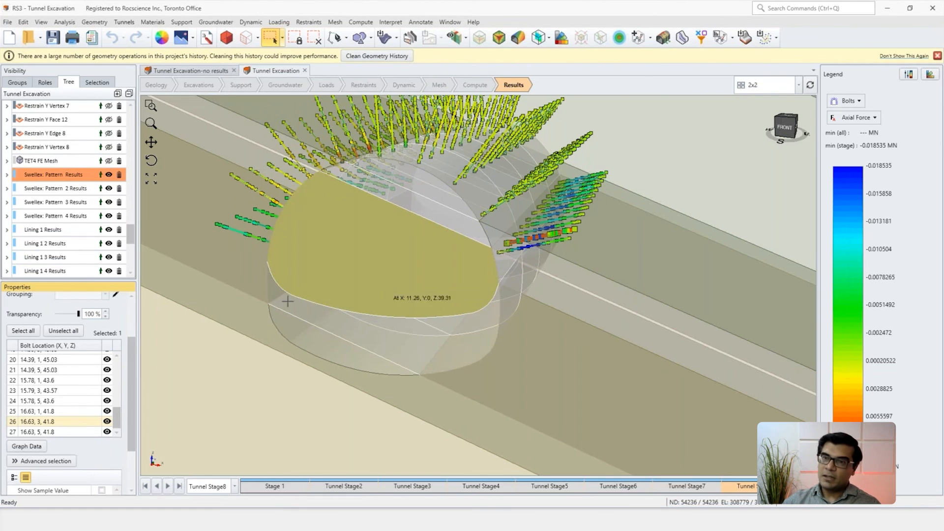
click(54, 390)
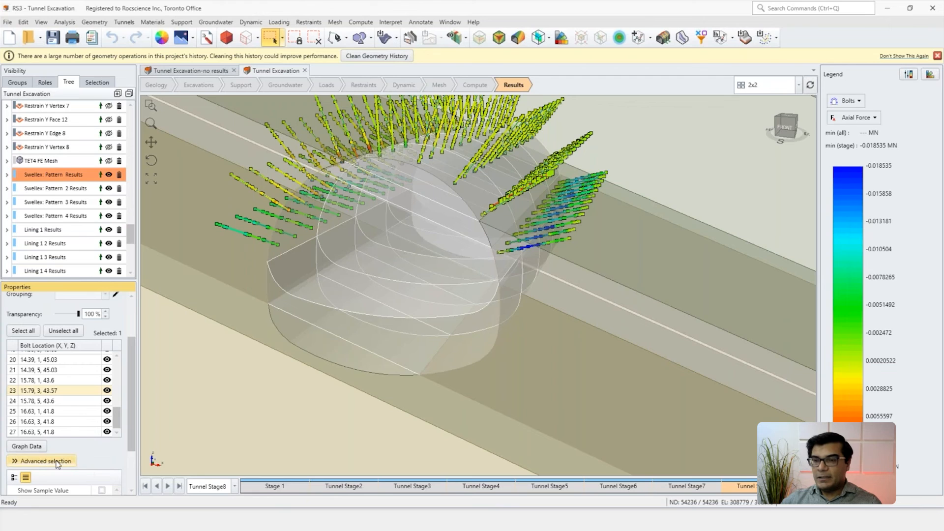
Step: Open the Advanced Selection table of bolts and collapse the Swellex Pattern 2, Pattern 3 and Pattern 4 result groups
click(27, 462)
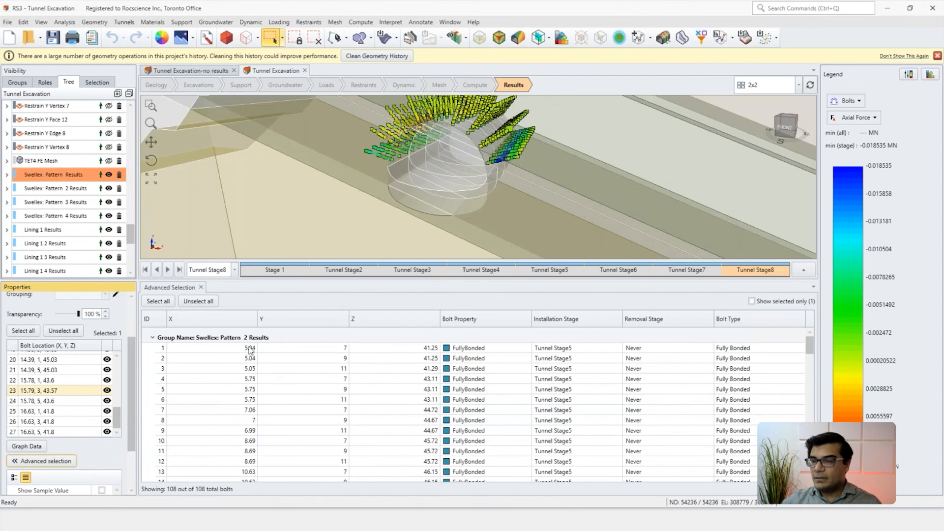
click(152, 337)
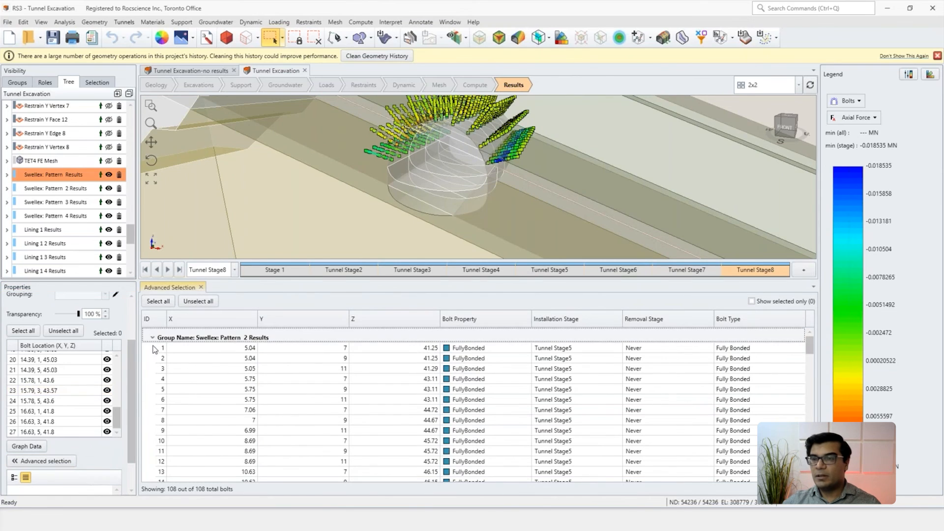
click(153, 353)
click(154, 368)
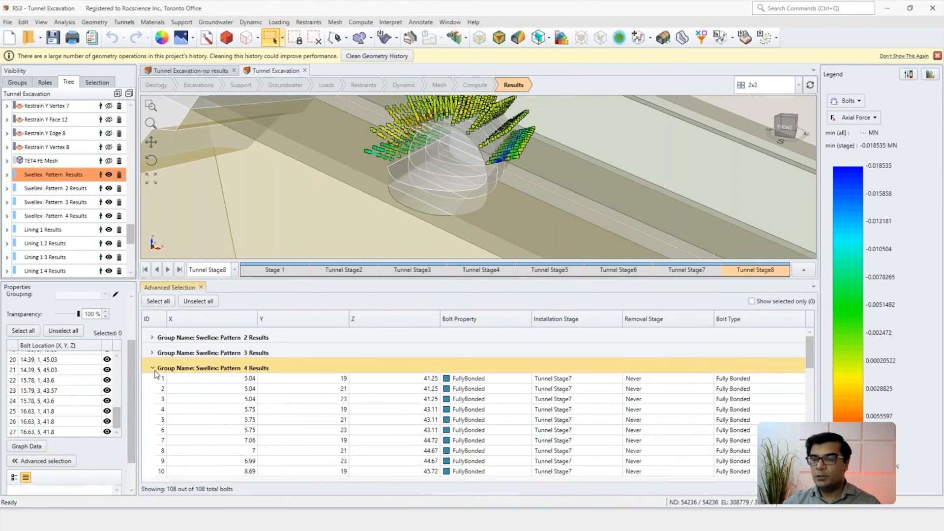
click(153, 384)
click(153, 384)
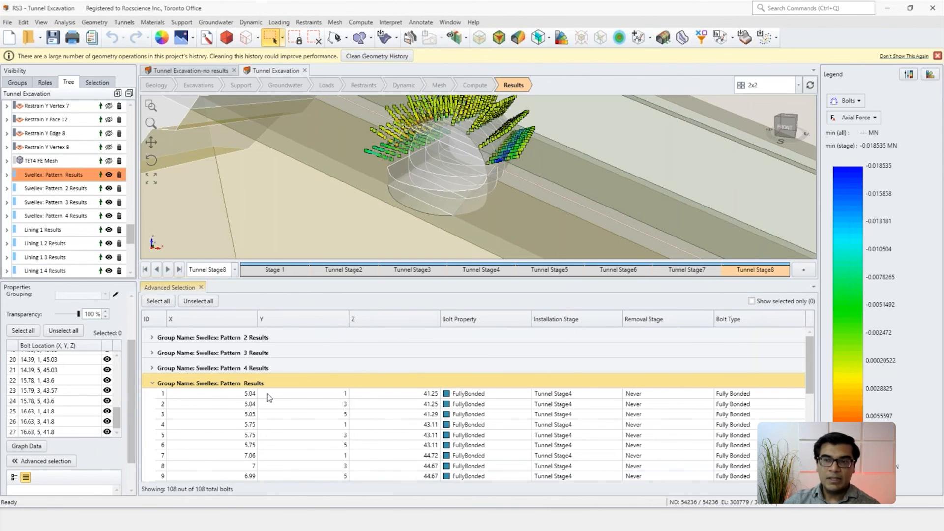
Step: Collapse and re-expand the first Swellex pattern's group in the bolt table, and sort the bolts by Z in ascending order
click(152, 384)
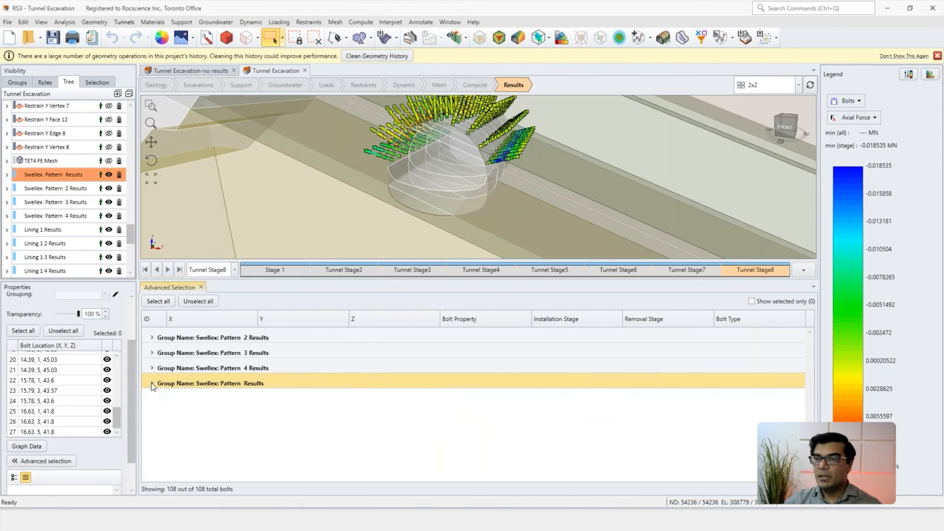
click(153, 384)
scroll(391, 423, down, 1)
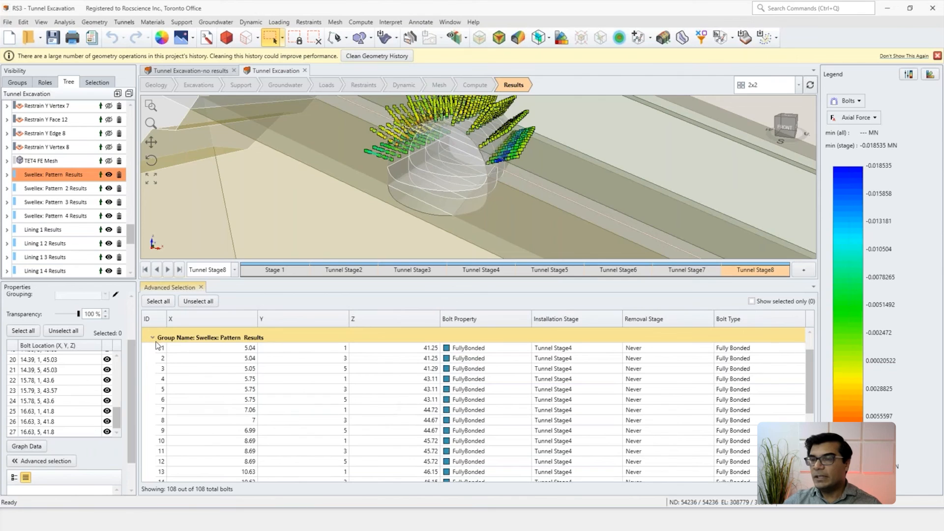
click(383, 321)
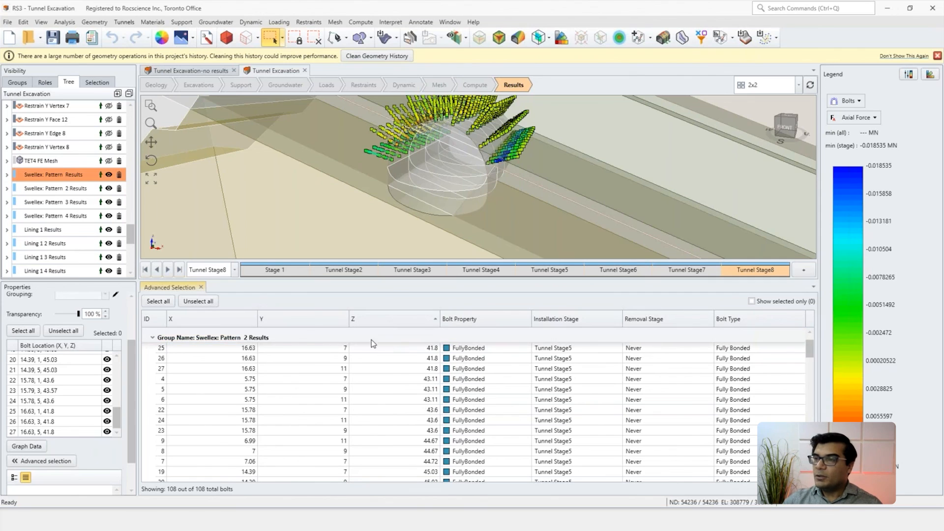
scroll(250, 393, up, 1)
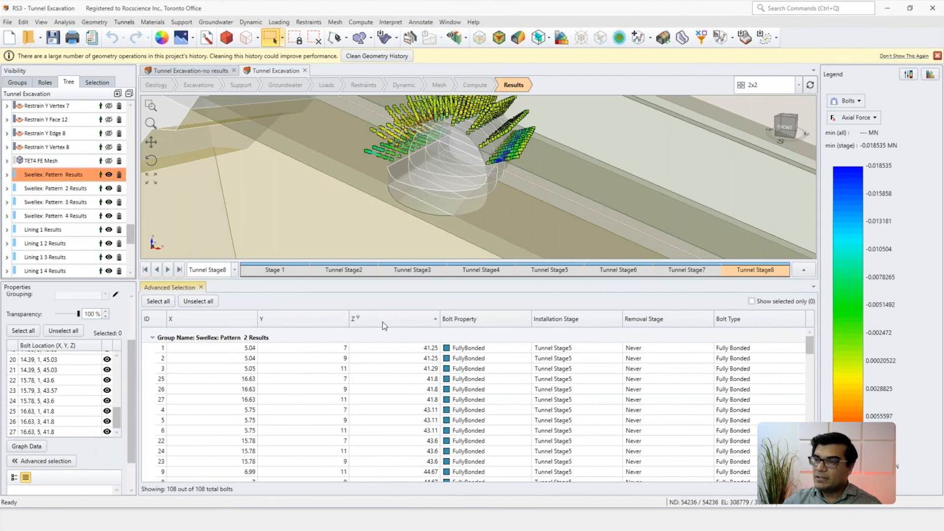
Step: Highlight the Swellex Pattern 2 bolts with the lowest and highest Z, at 5.04, 7, 41.25 and at 10.63, 7, 46.15
click(396, 350)
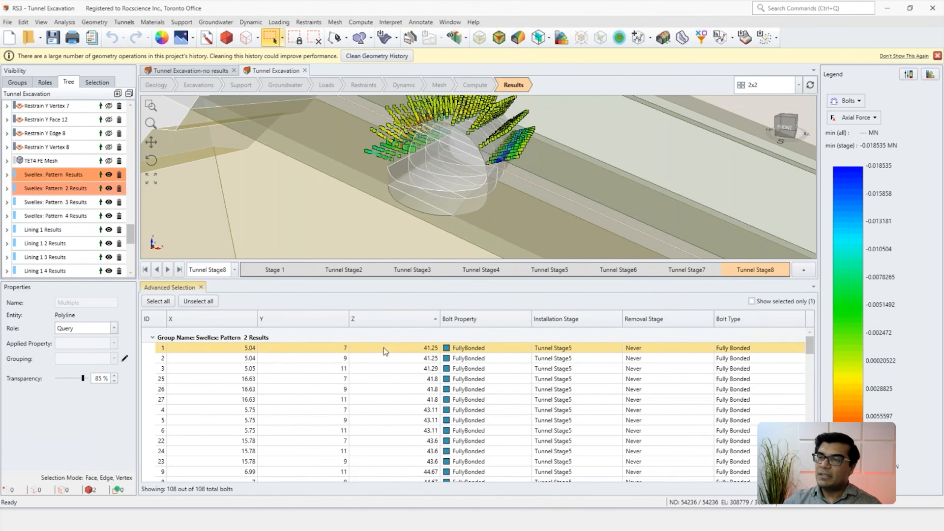
scroll(374, 368, down, 5)
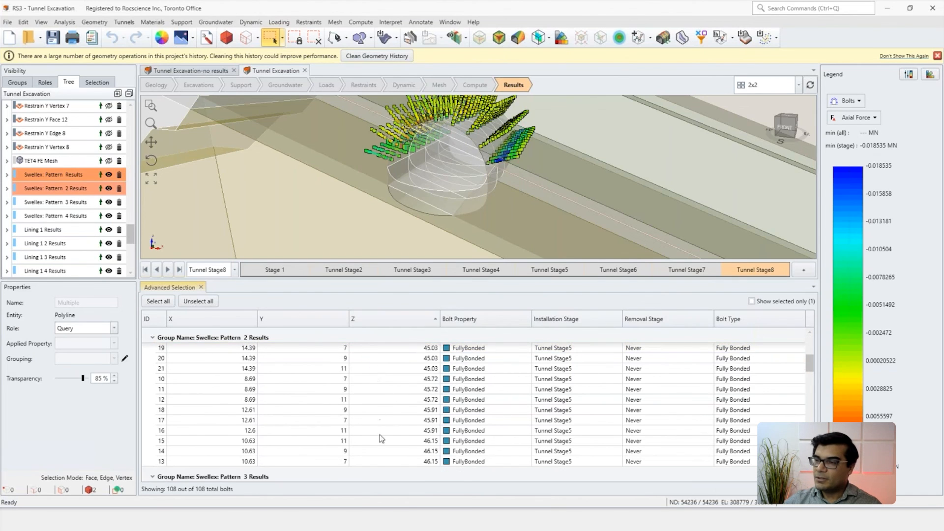
click(391, 463)
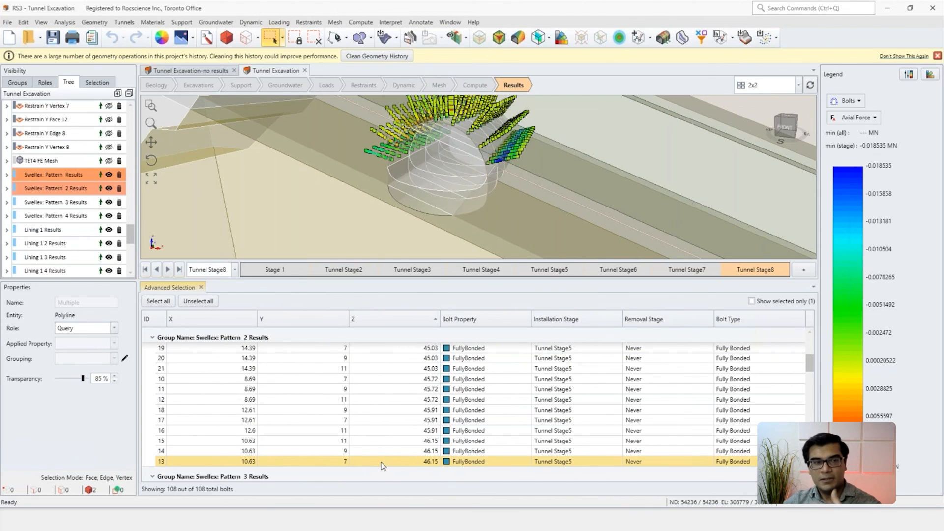
scroll(393, 465, up, 2)
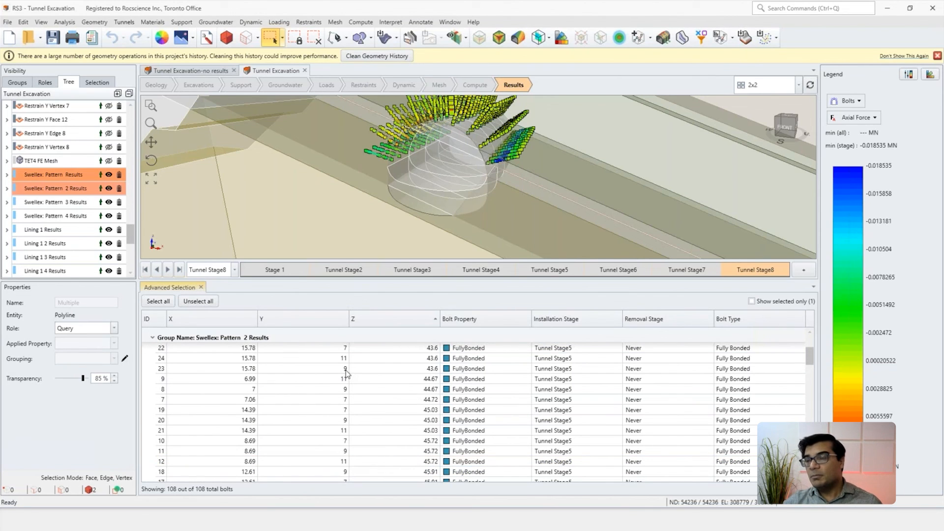
Step: Float the Advanced Selection table over the model and open the Filter Editor for the X column
drag(179, 290, 271, 216)
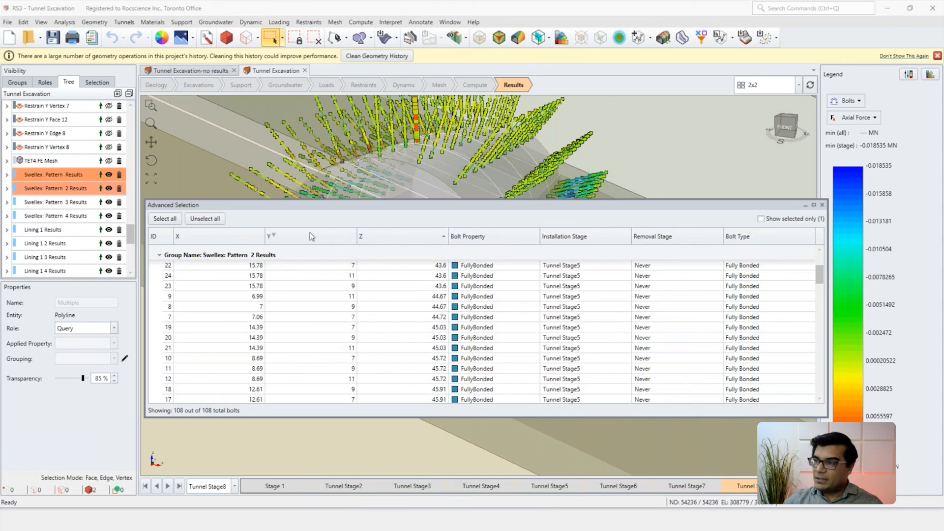
right_click(184, 239)
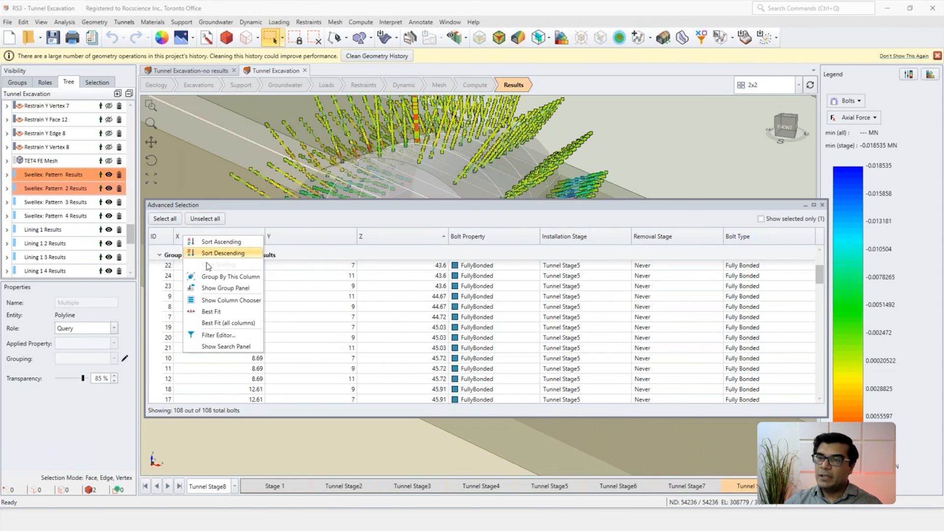
click(215, 335)
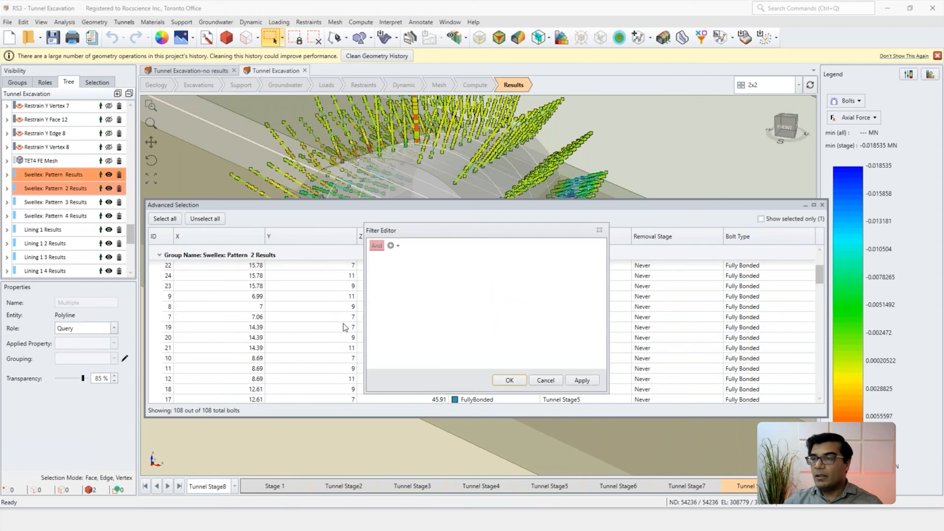
drag(426, 238, 383, 267)
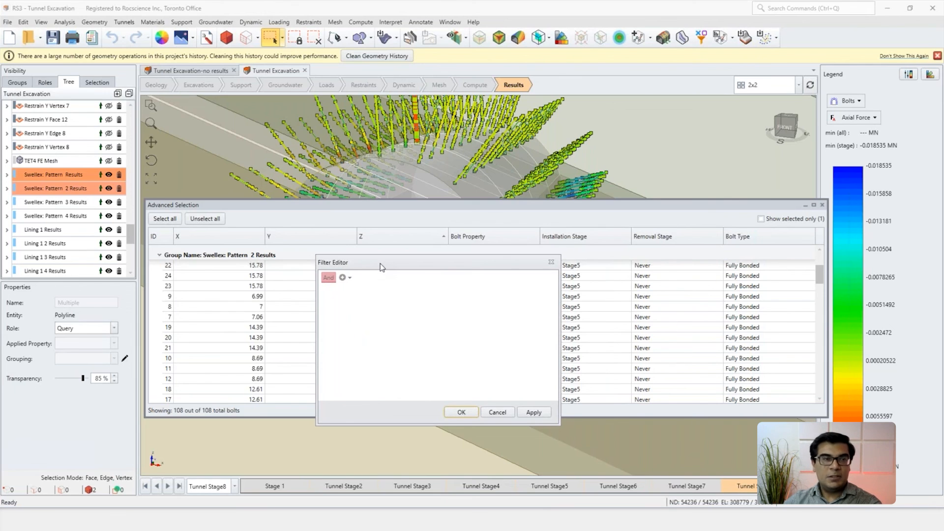
Step: Add a filter condition requiring the bolts' X coordinate to be greater than 10
click(343, 277)
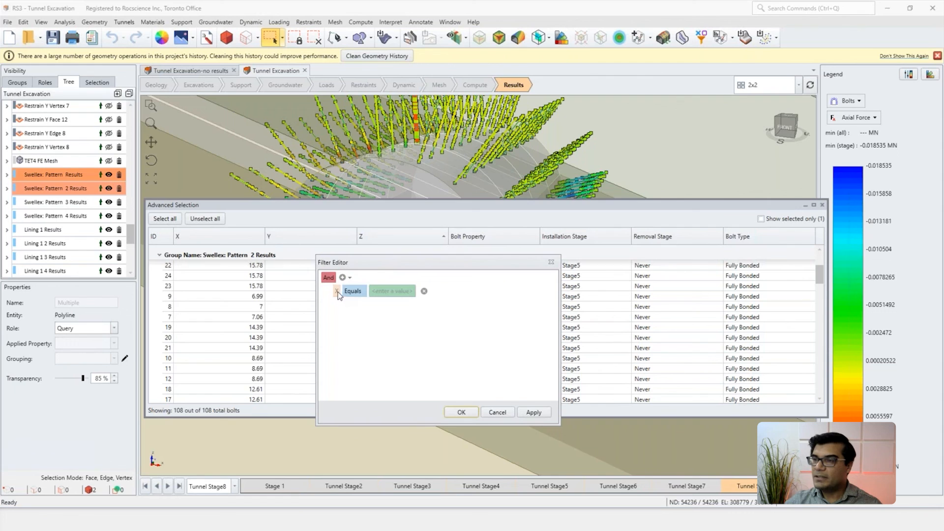
click(337, 292)
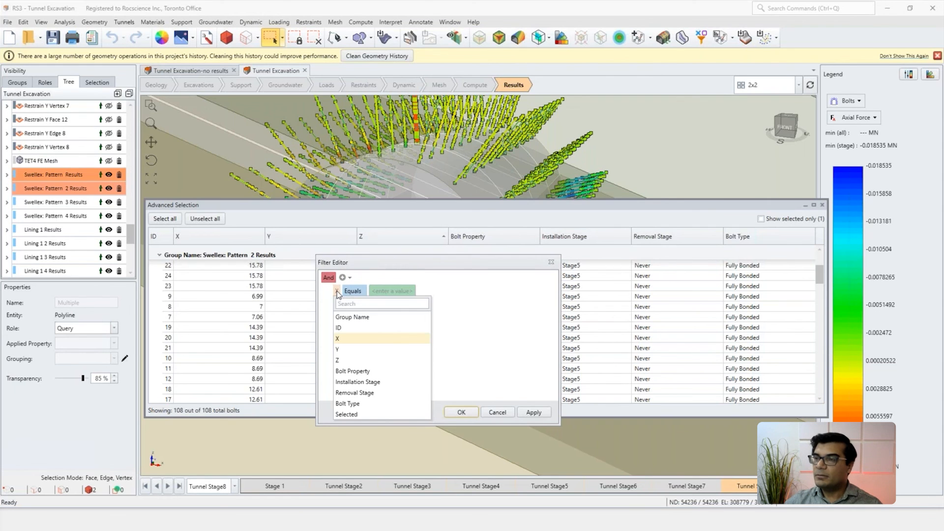
click(338, 338)
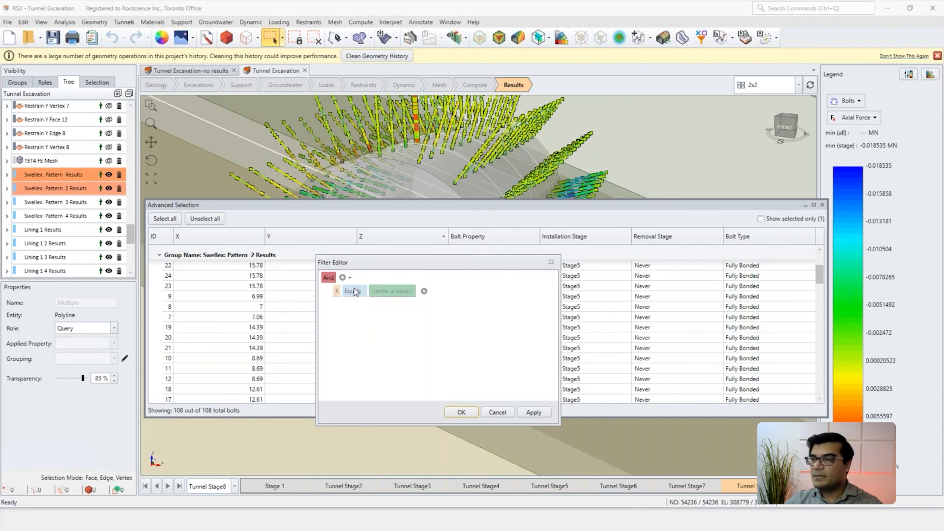
click(353, 291)
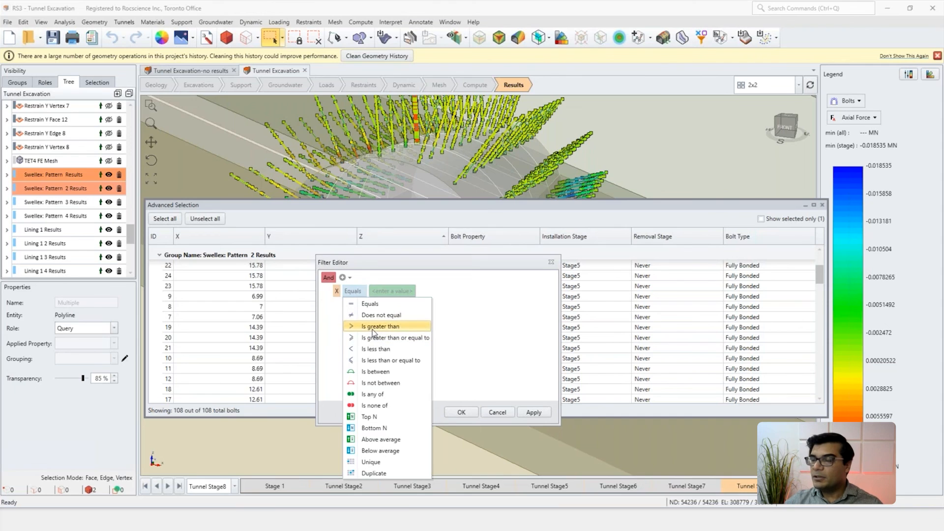
click(376, 327)
text(10)
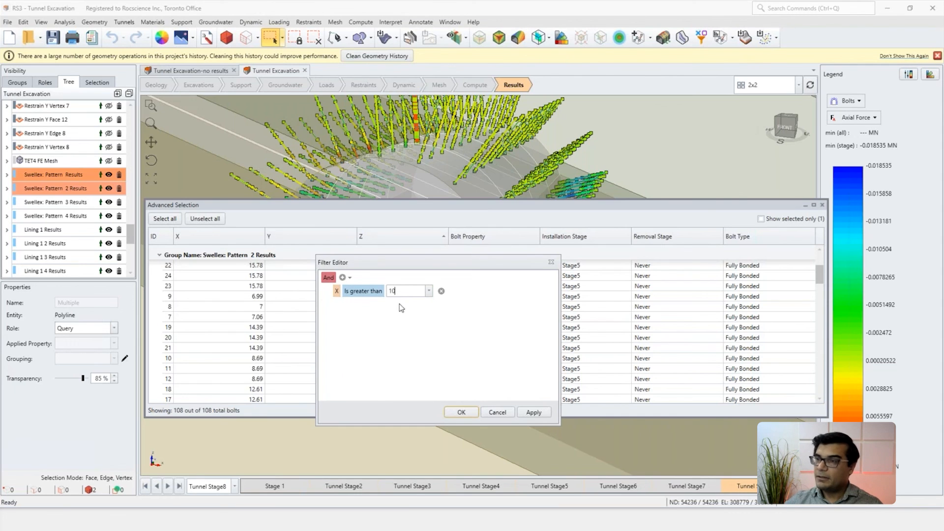
Step: Add a second filter condition requiring X to be less than 14 and apply the combined filter to the bolt table
click(343, 278)
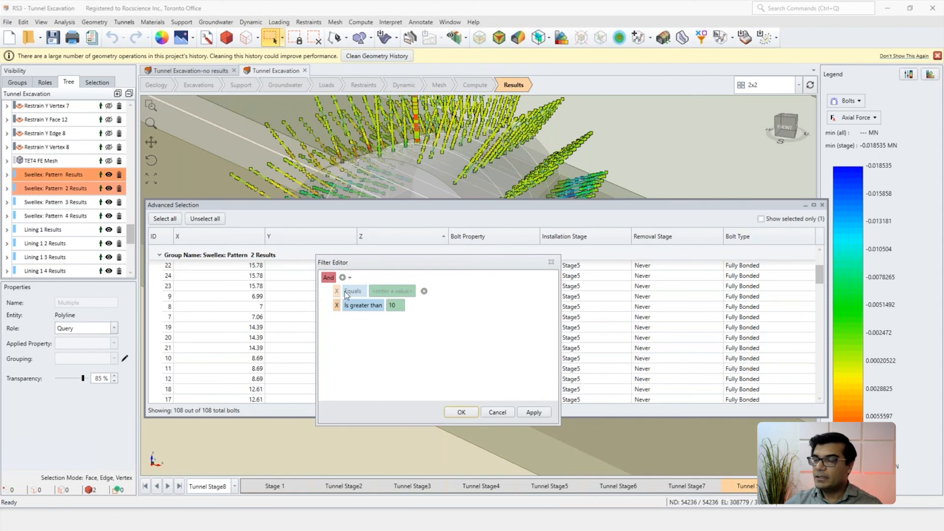
click(354, 291)
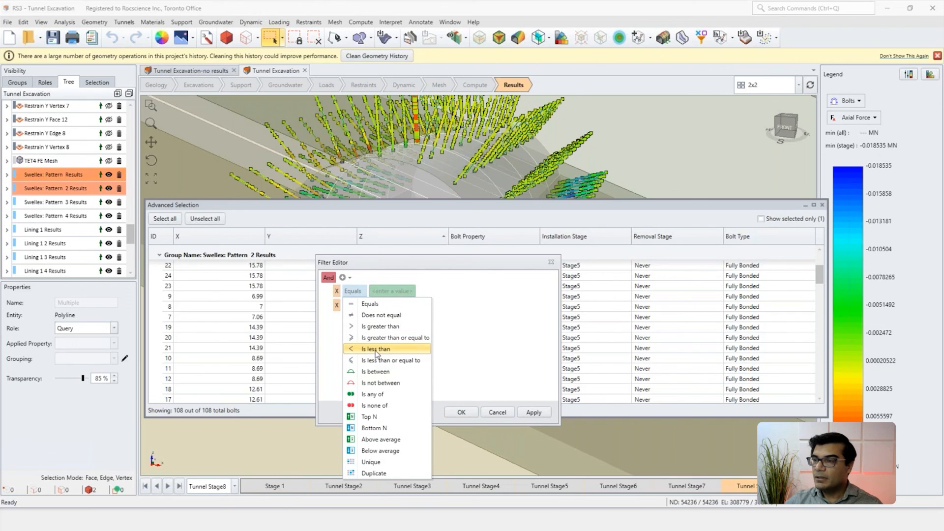
click(377, 350)
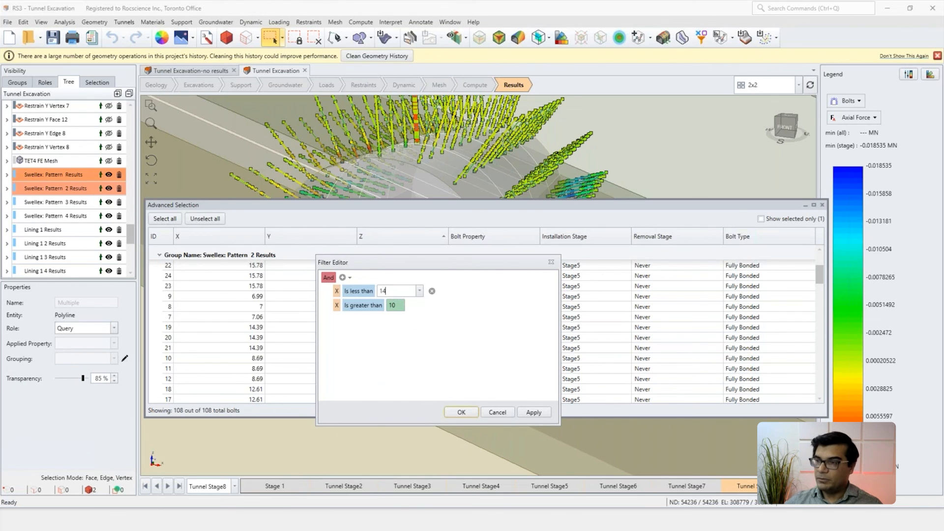
click(533, 412)
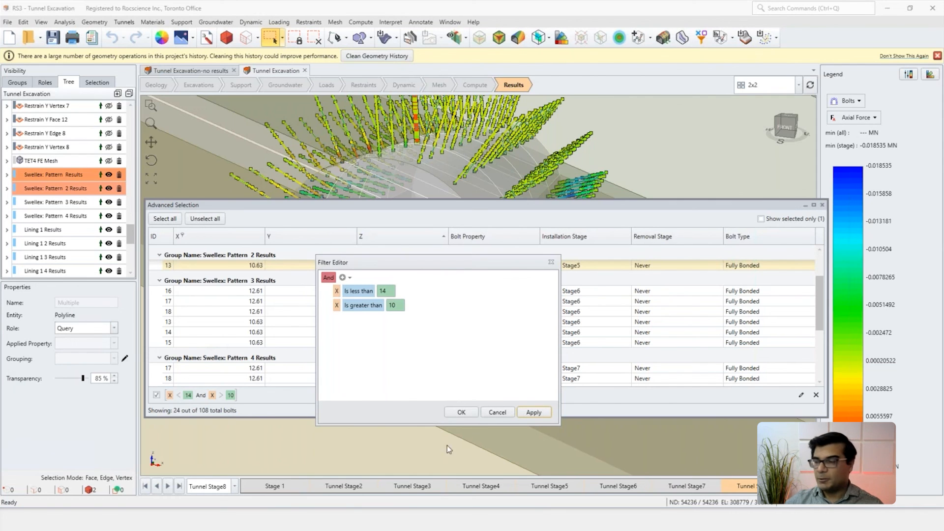
Step: Switch to the PowerPoint presentation showing the slide on the two most recent developed features in RS3
mouse_move(548, 514)
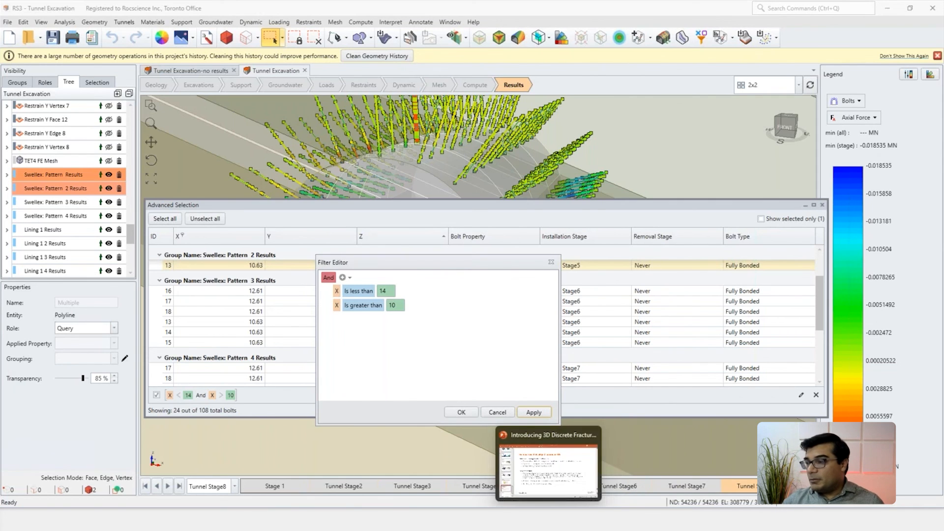
click(546, 486)
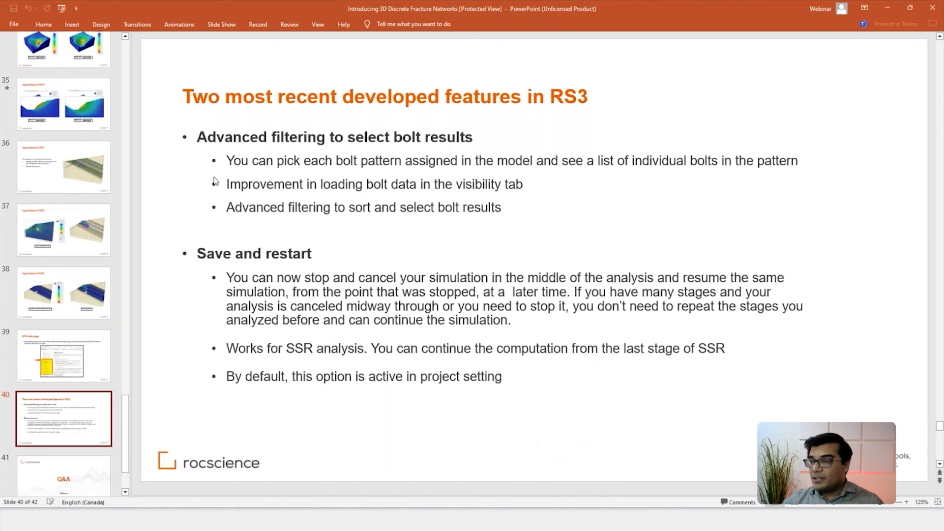